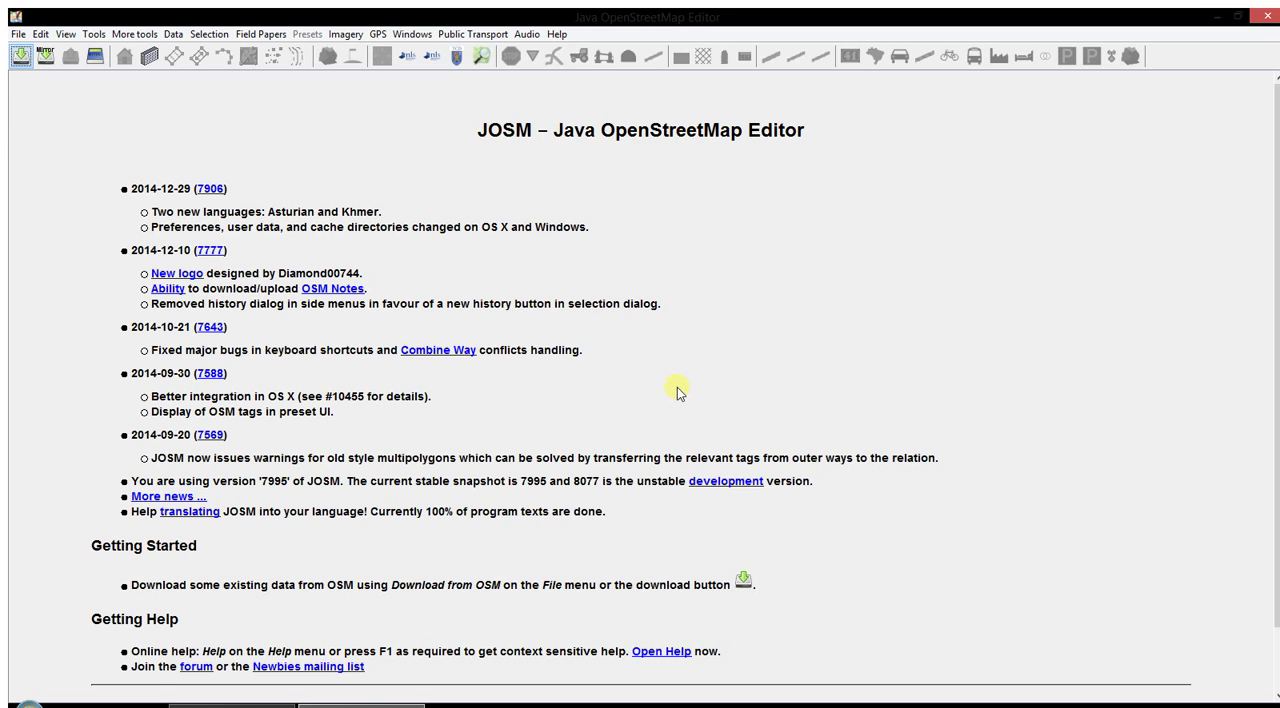
- Switch to Chrome and review the launch, download and installer options on the JOSM website
click(352, 700)
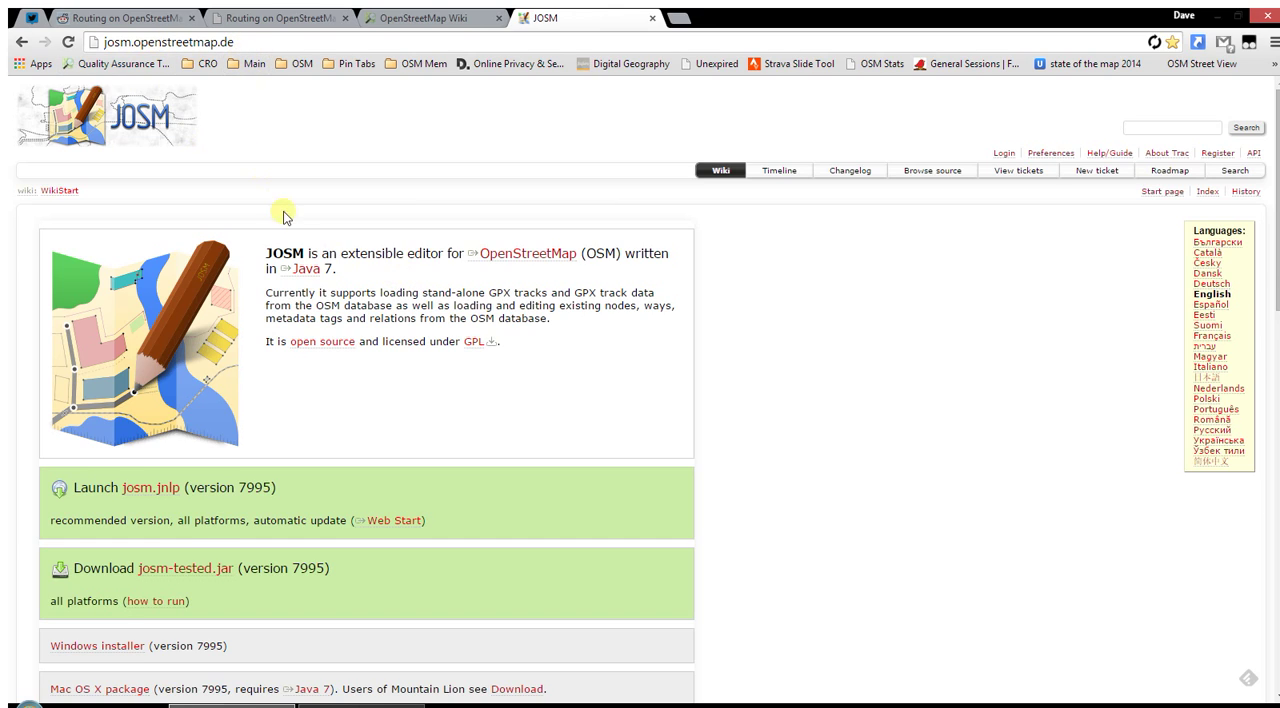
scroll(571, 449, down, 3)
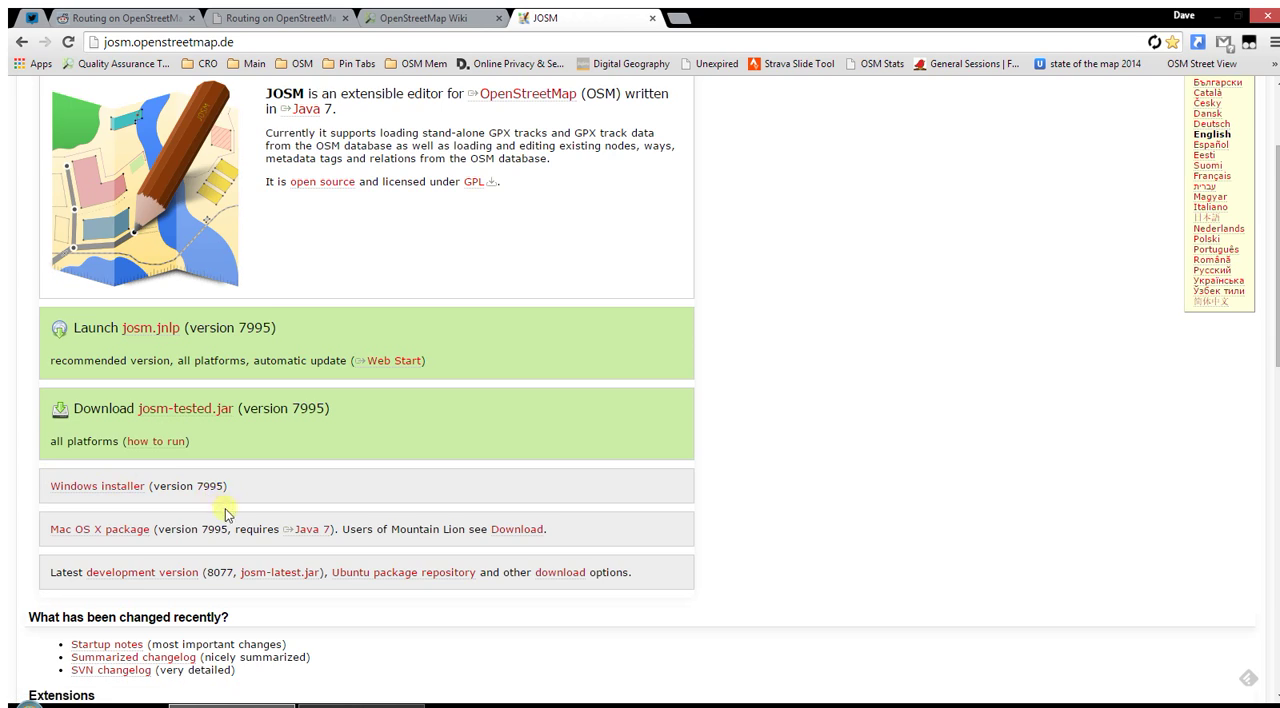
scroll(225, 513, up, 3)
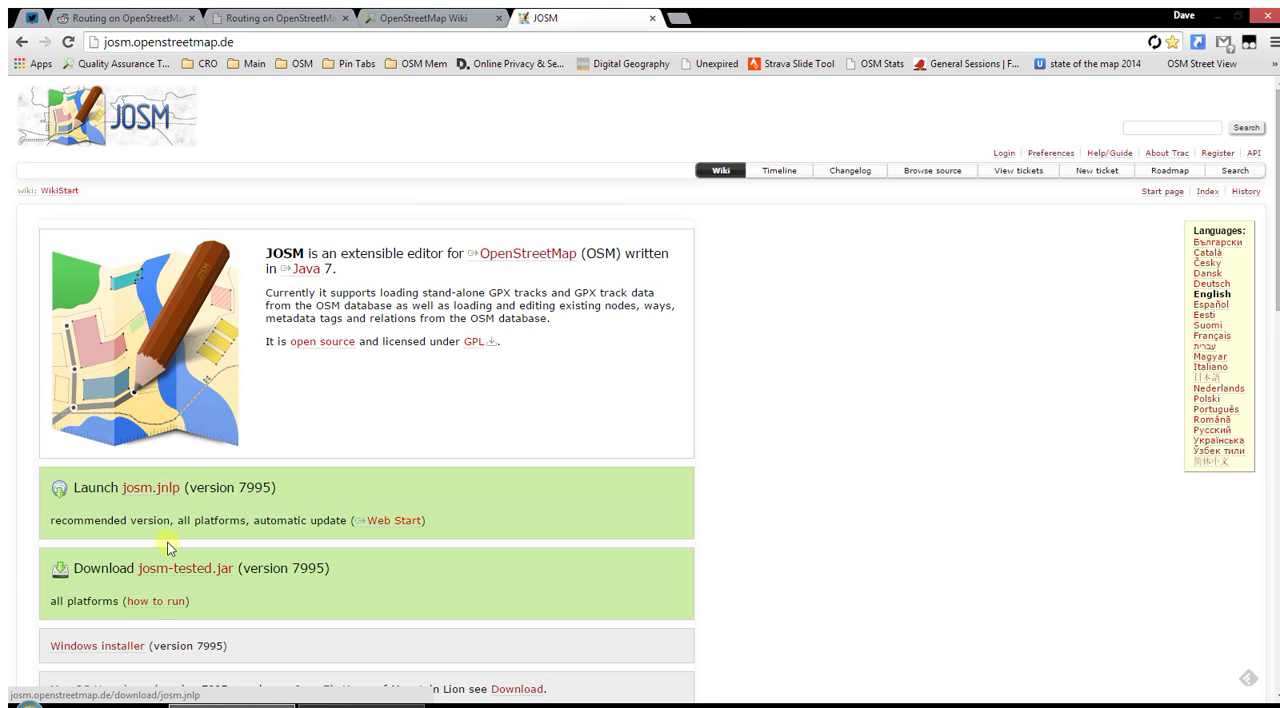
scroll(225, 536, down, 1)
scroll(70, 598, down, 1)
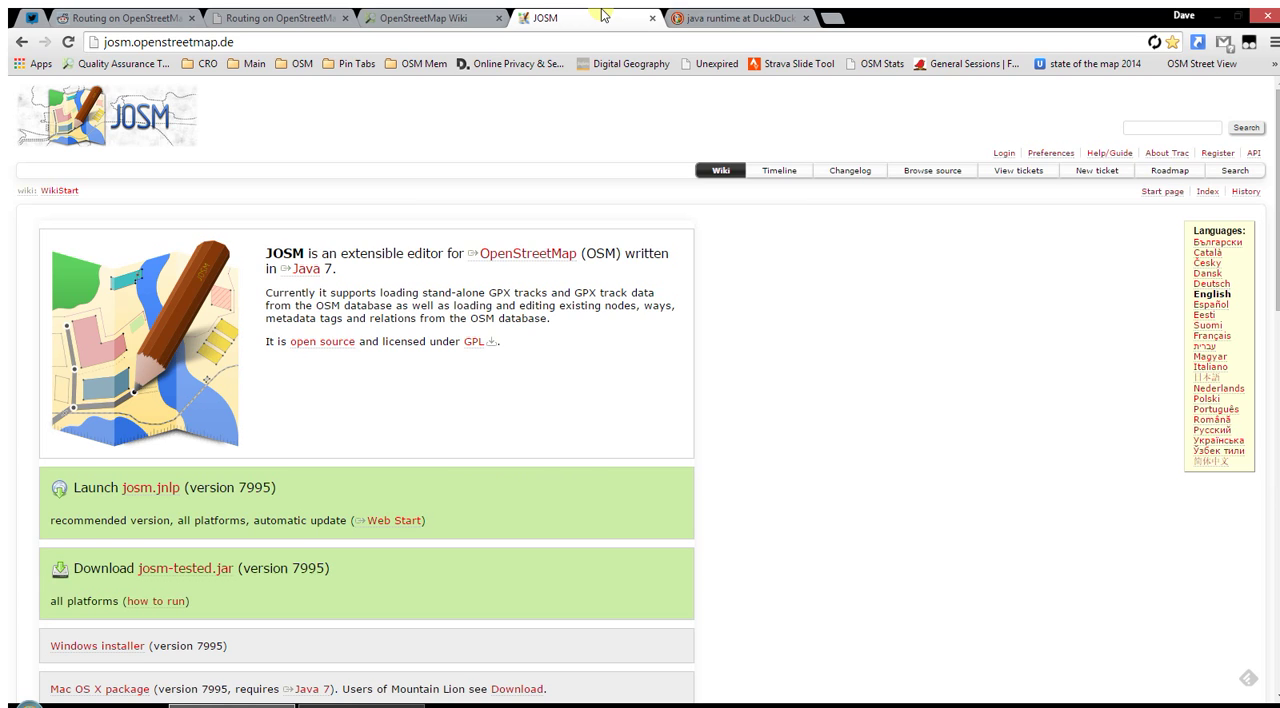
- View the java.com free download page from the java runtime search results, and switch back to JOSM
click(700, 18)
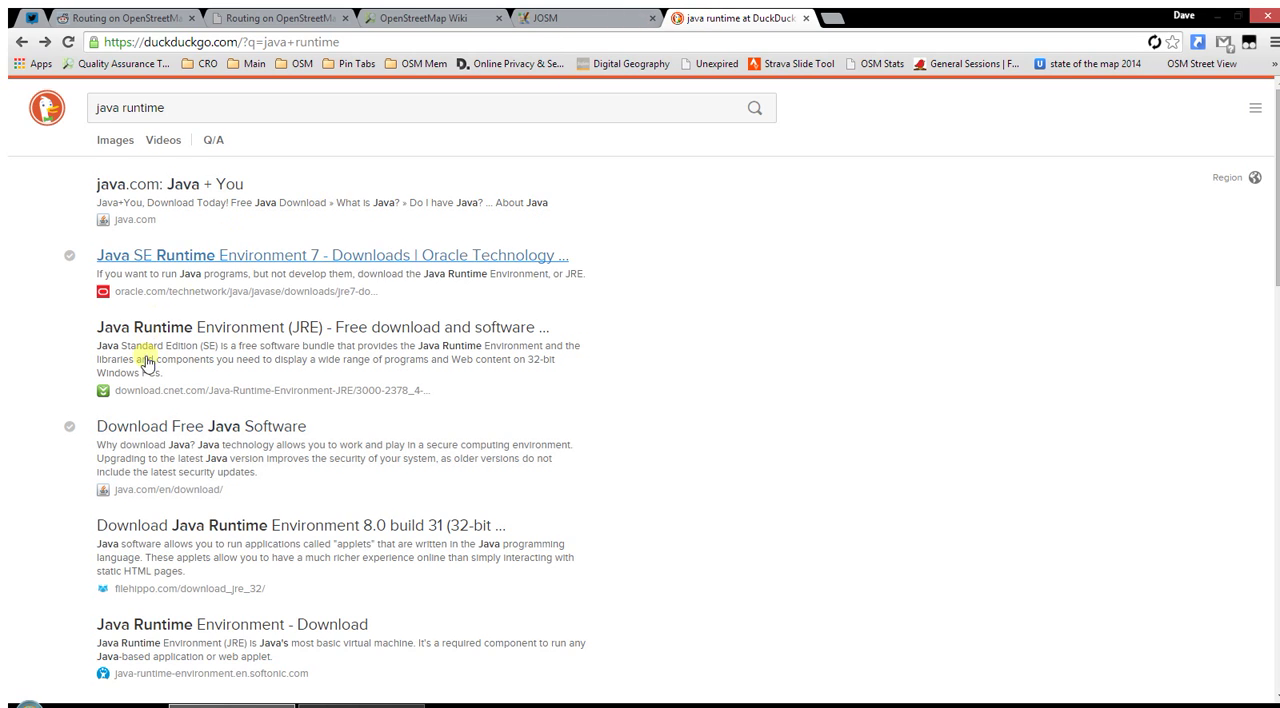
click(158, 431)
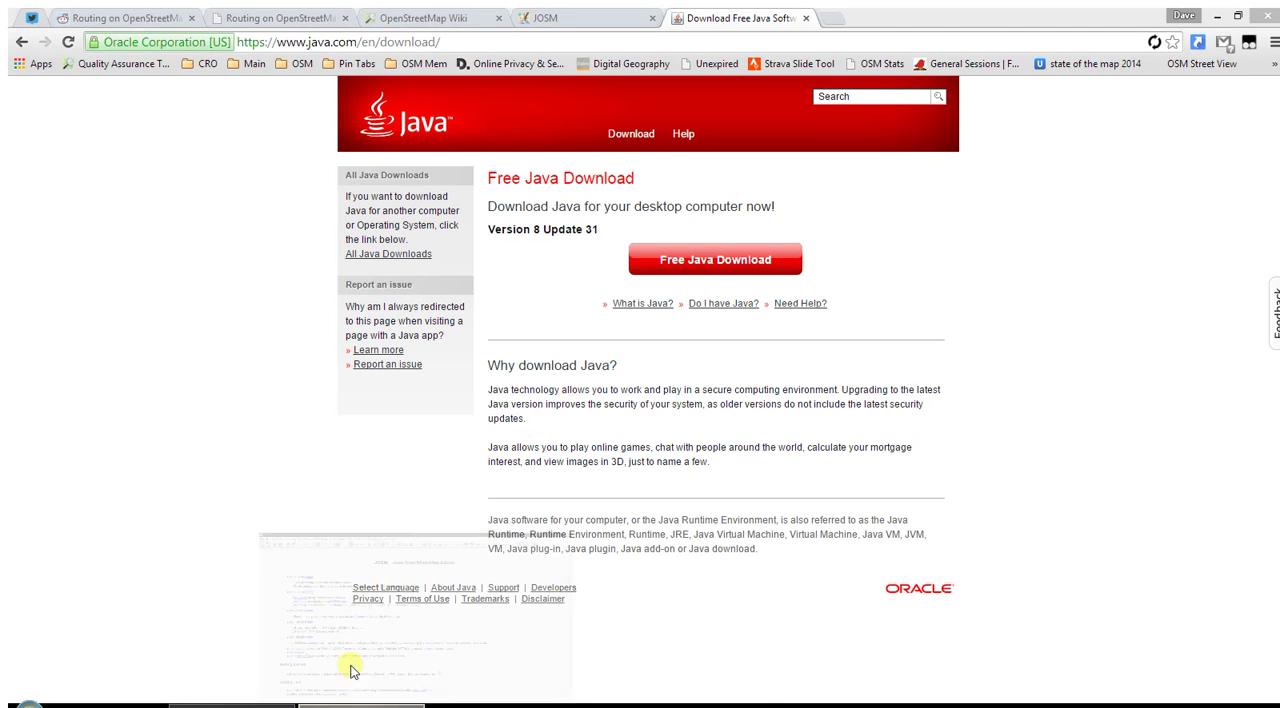
click(349, 663)
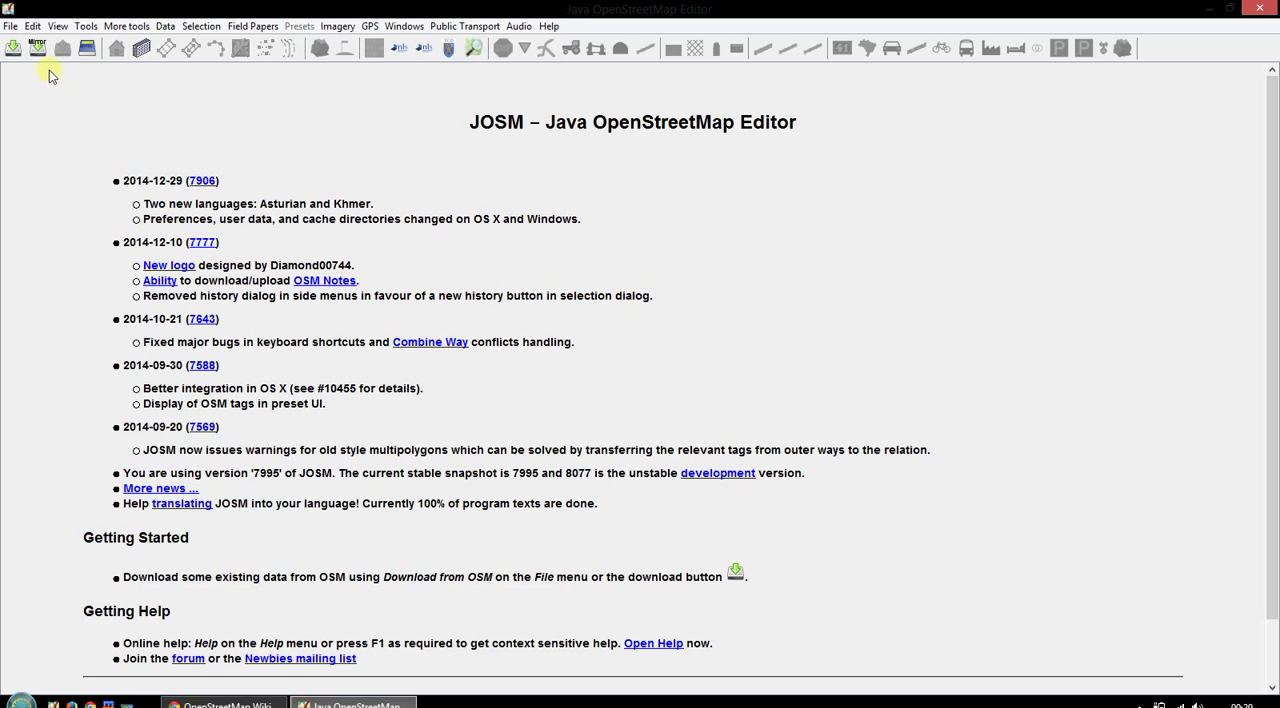
- Open the OSM server connection settings in the preferences
click(33, 27)
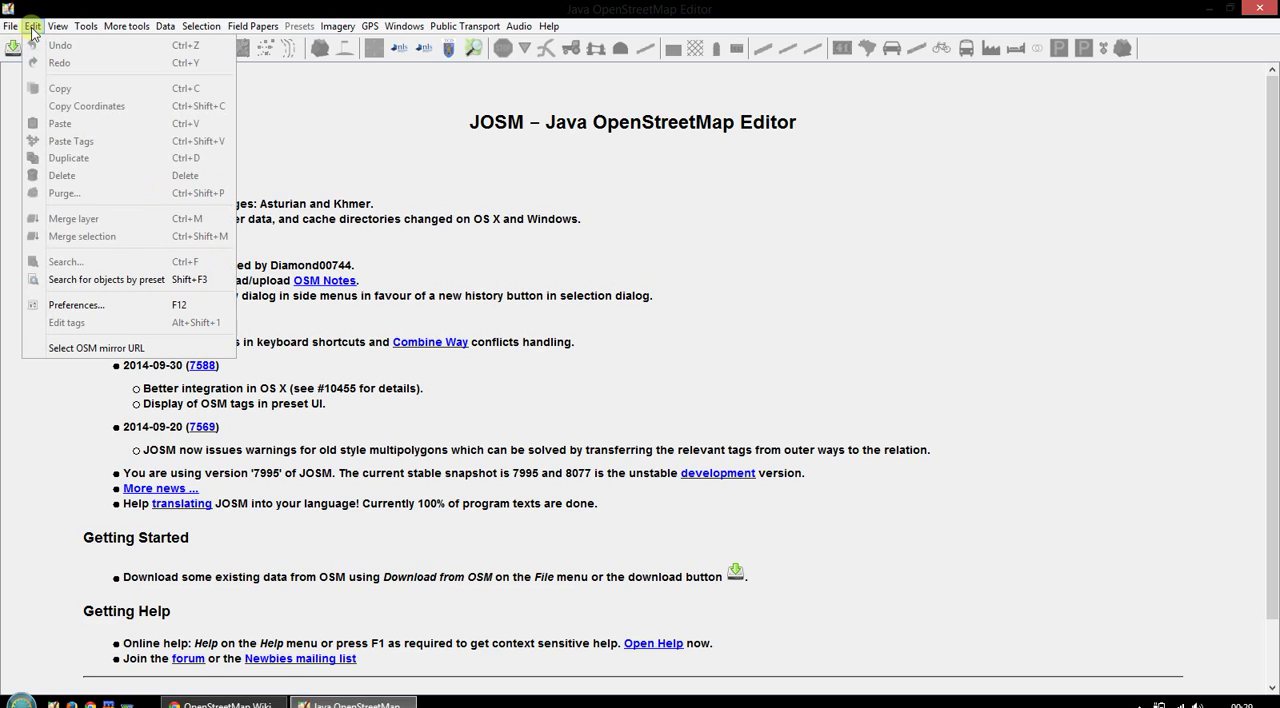
click(90, 306)
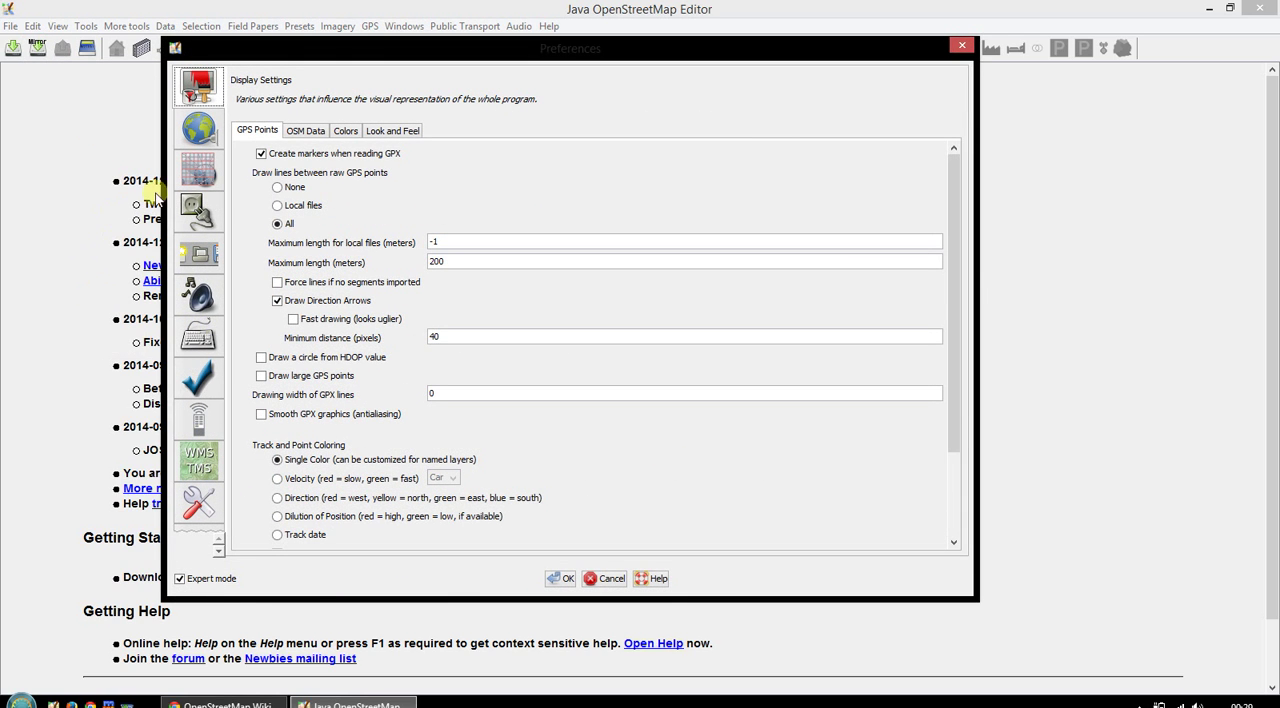
click(210, 143)
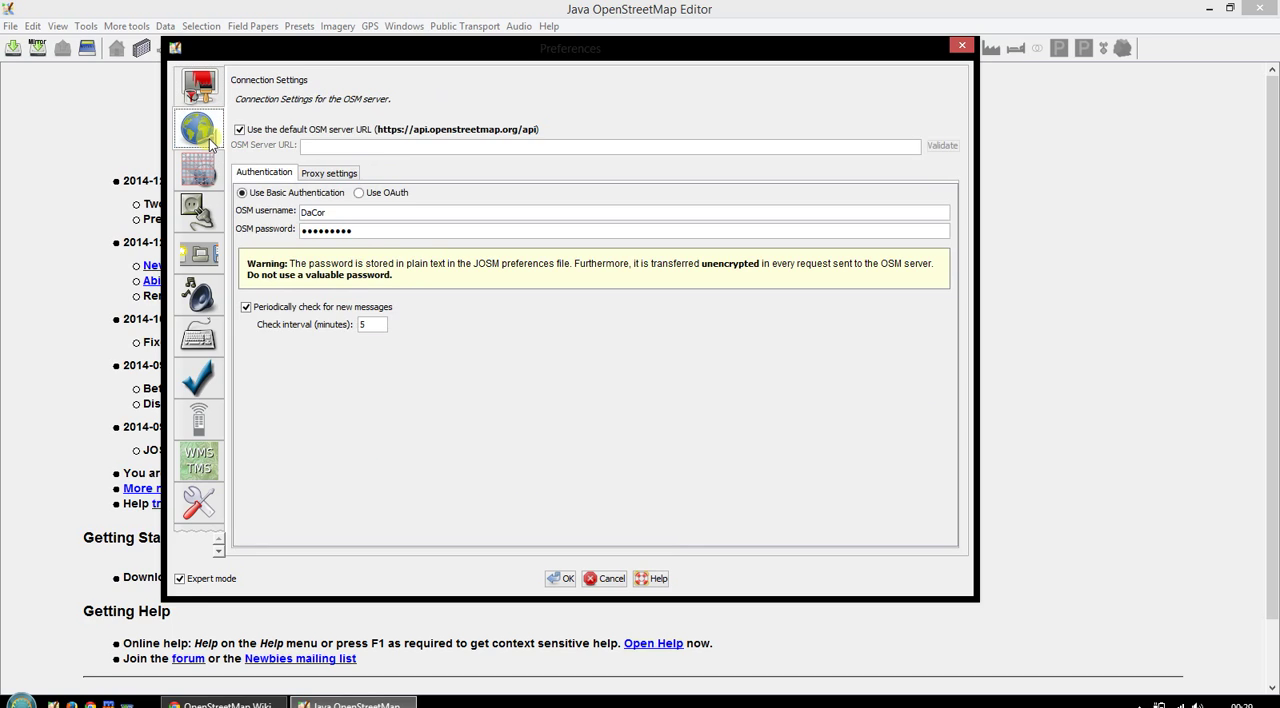
- Examine the OSM username and password fields under basic authentication
double_click(345, 211)
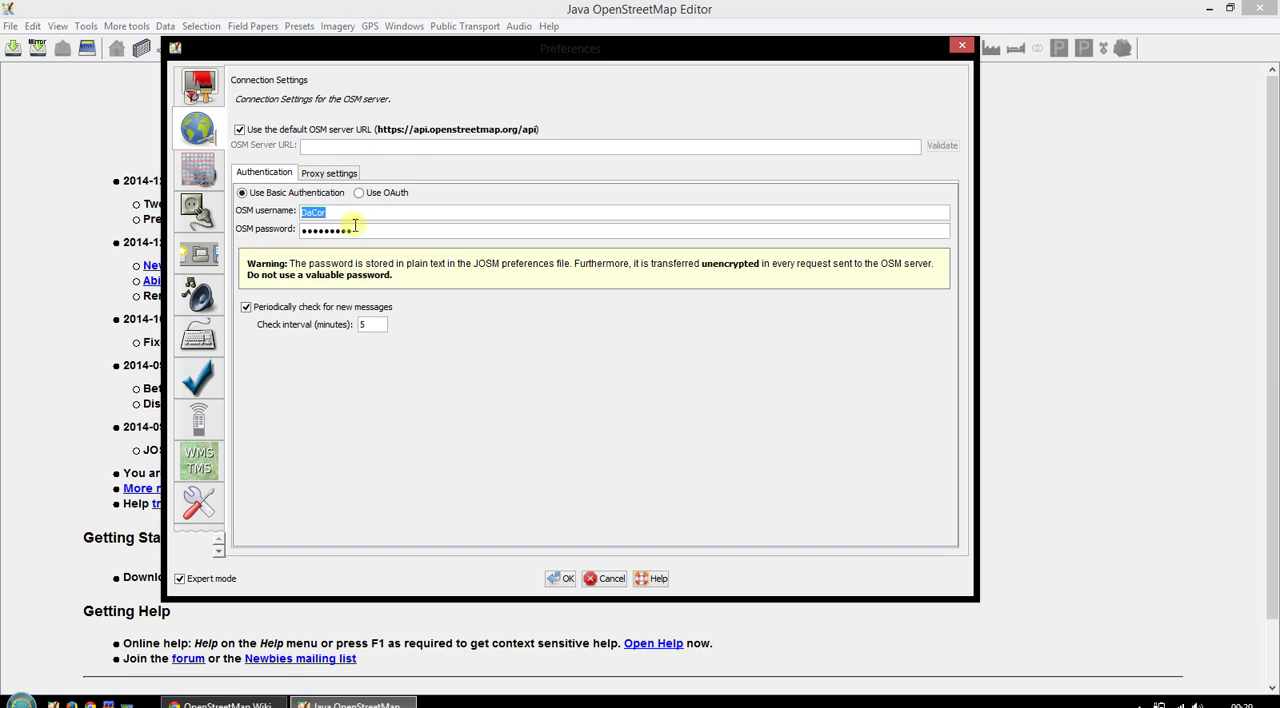
double_click(363, 231)
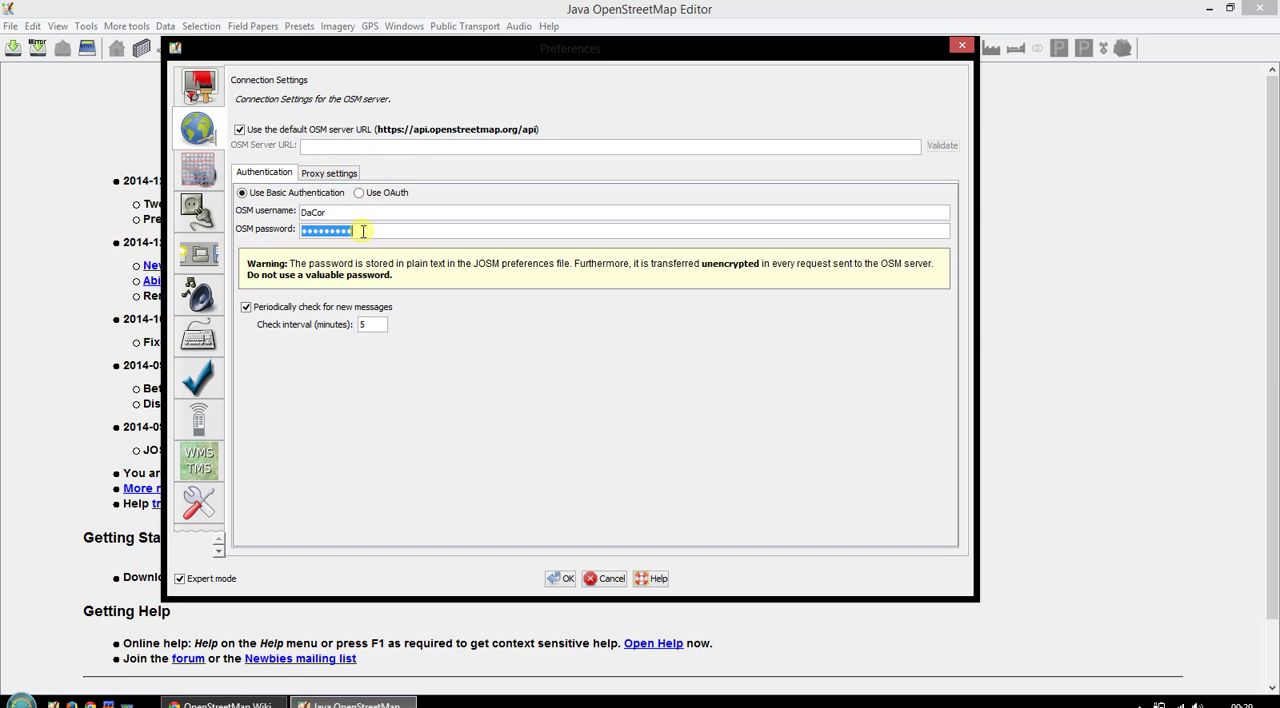
double_click(367, 213)
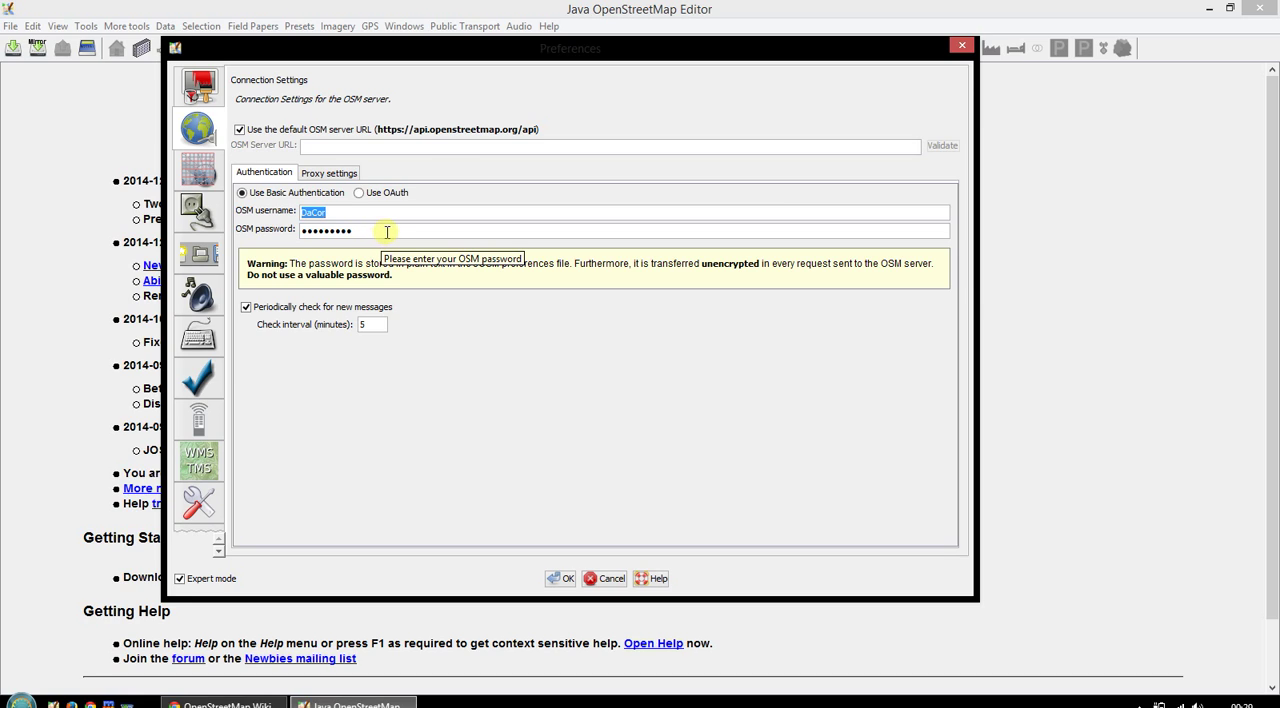
click(382, 235)
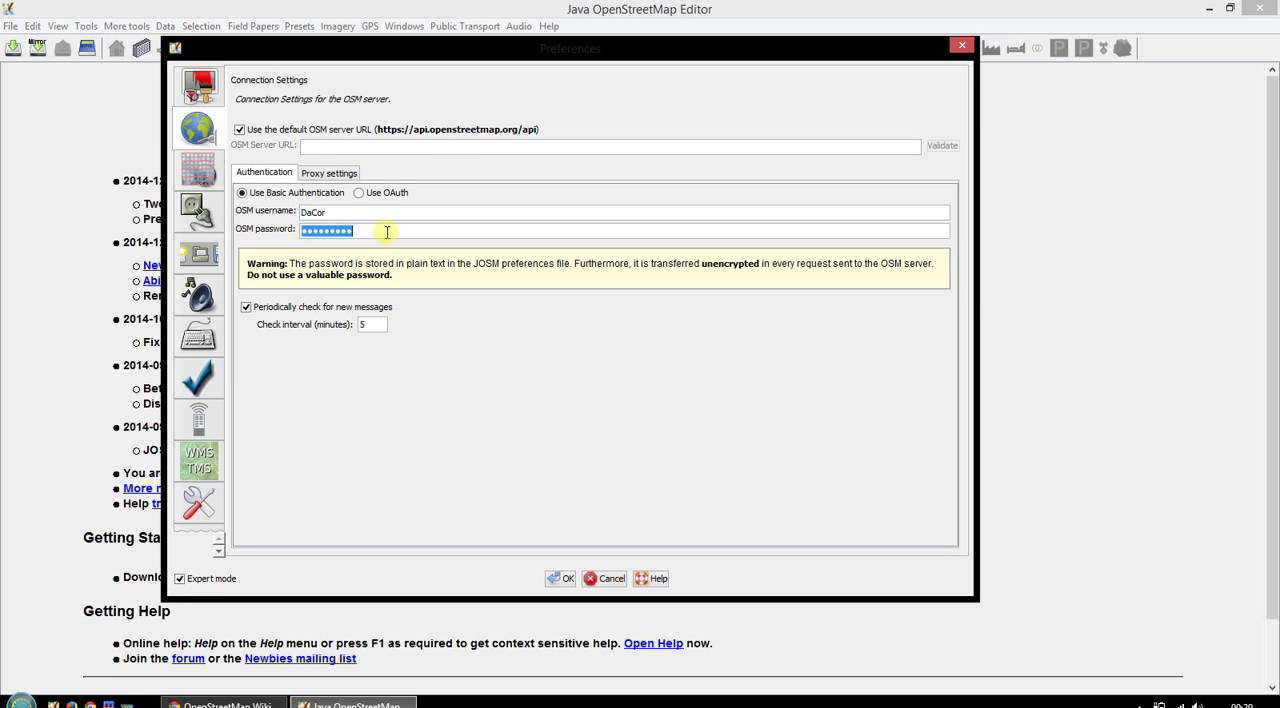
click(324, 211)
click(340, 230)
click(360, 216)
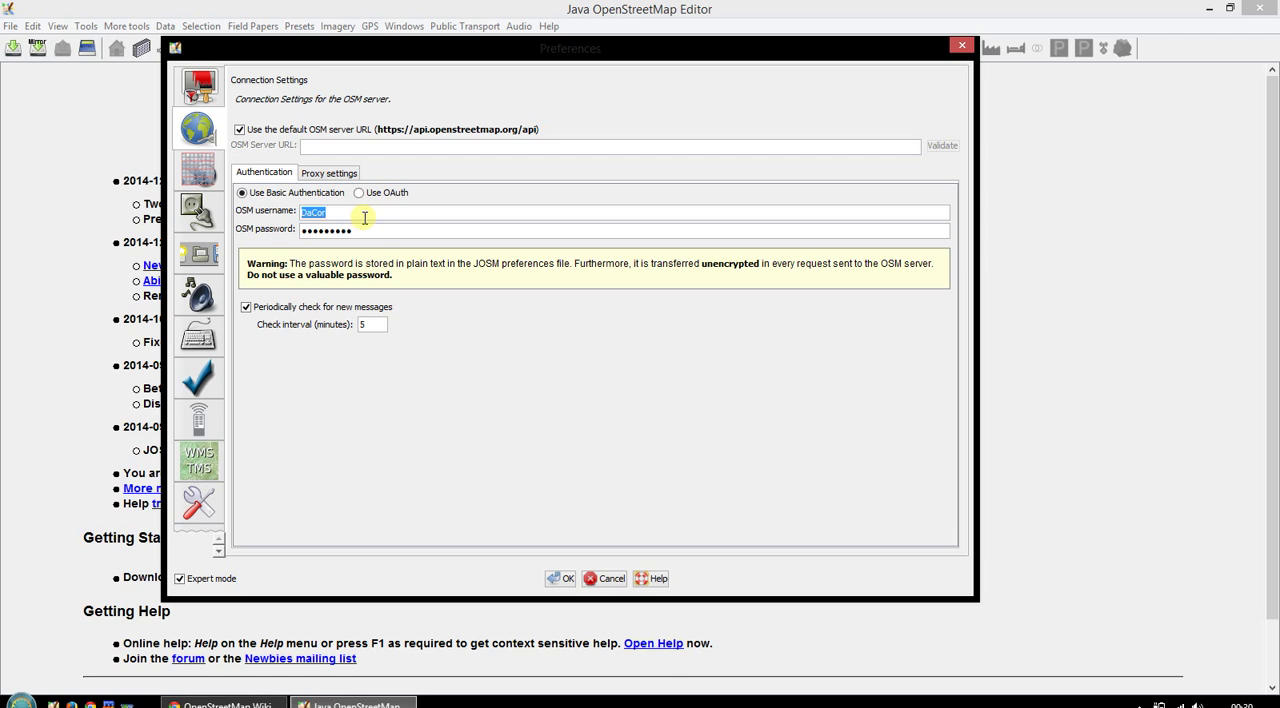
click(364, 216)
key(Tab)
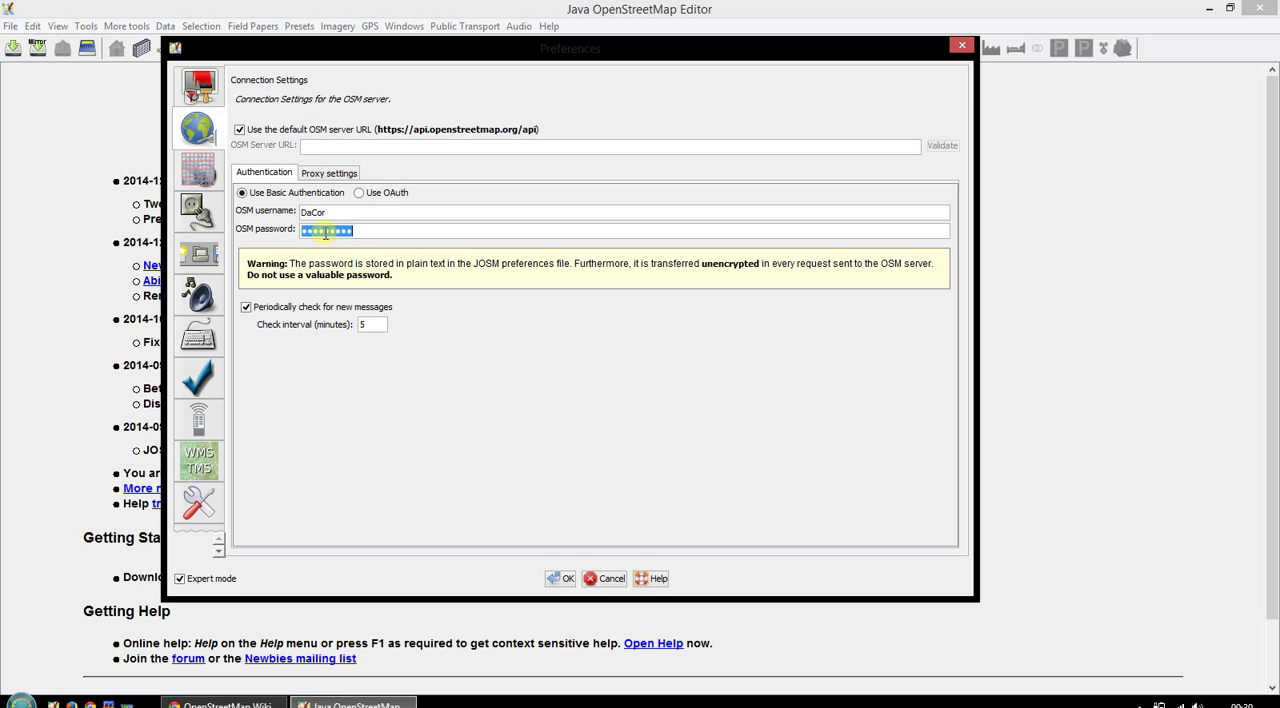
click(370, 230)
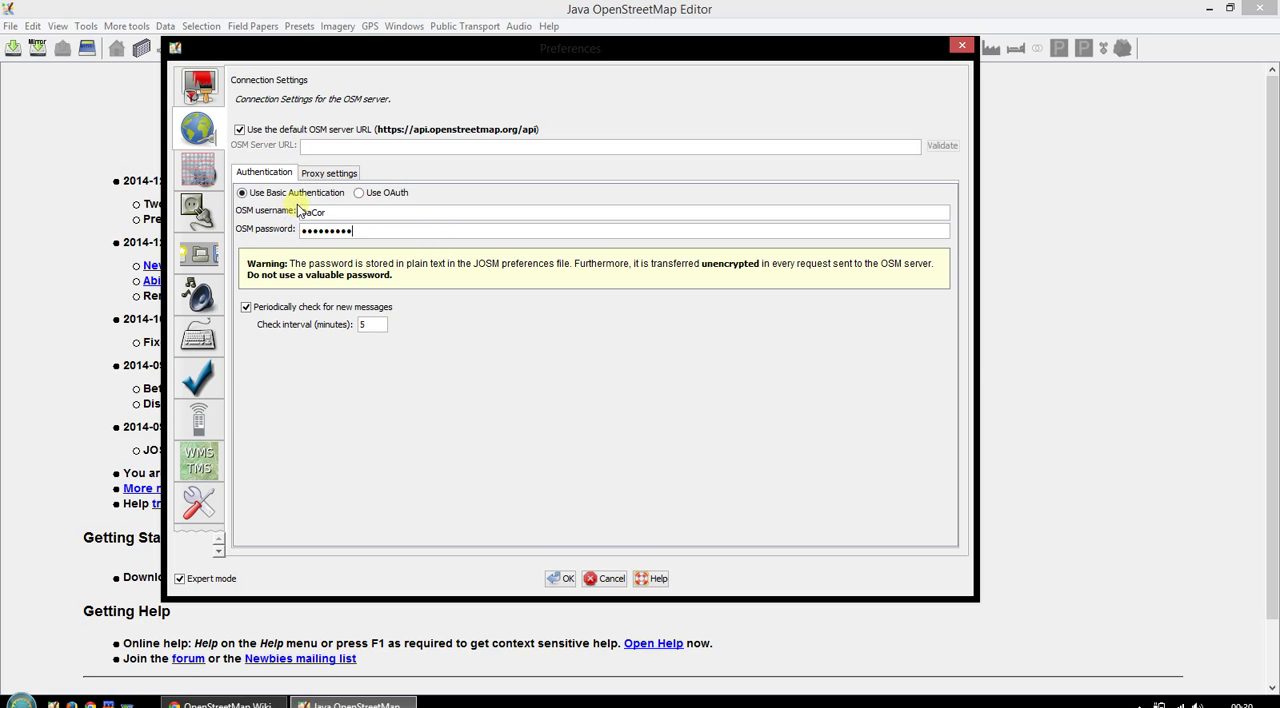
- Remove Building Preset from the active tagging presets in the map settings
click(195, 173)
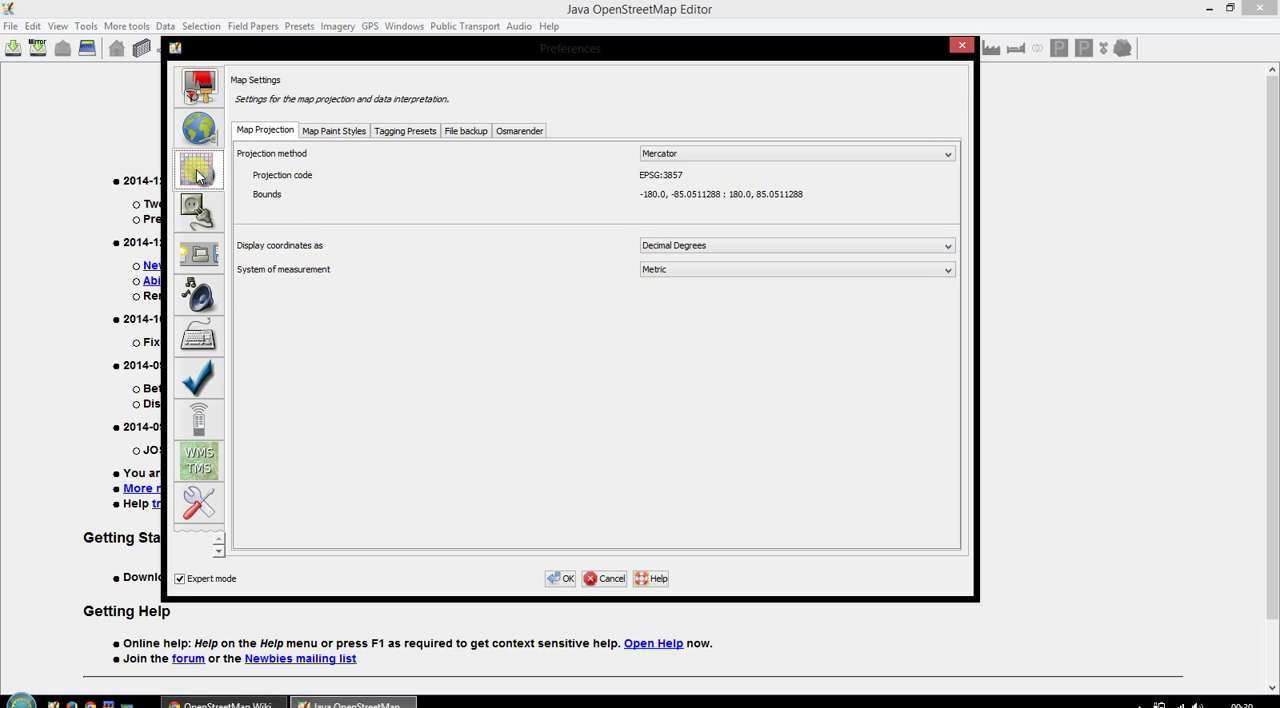
click(398, 136)
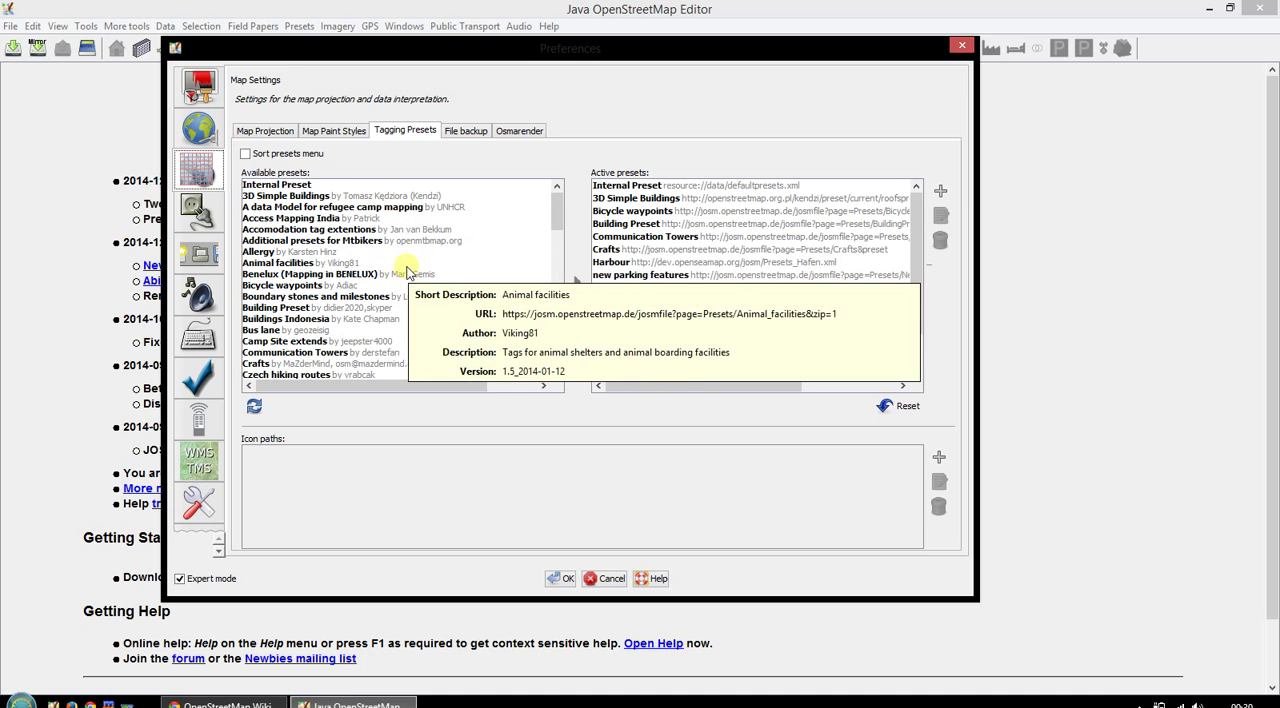
click(280, 308)
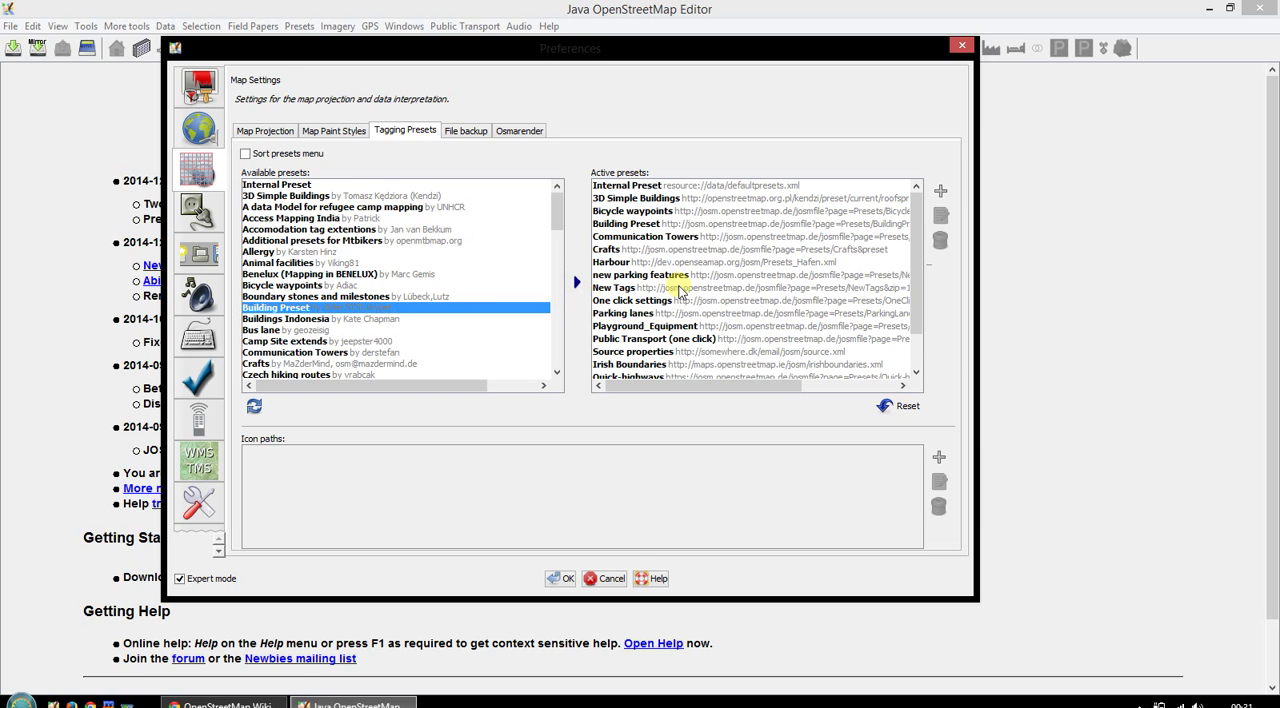
click(615, 224)
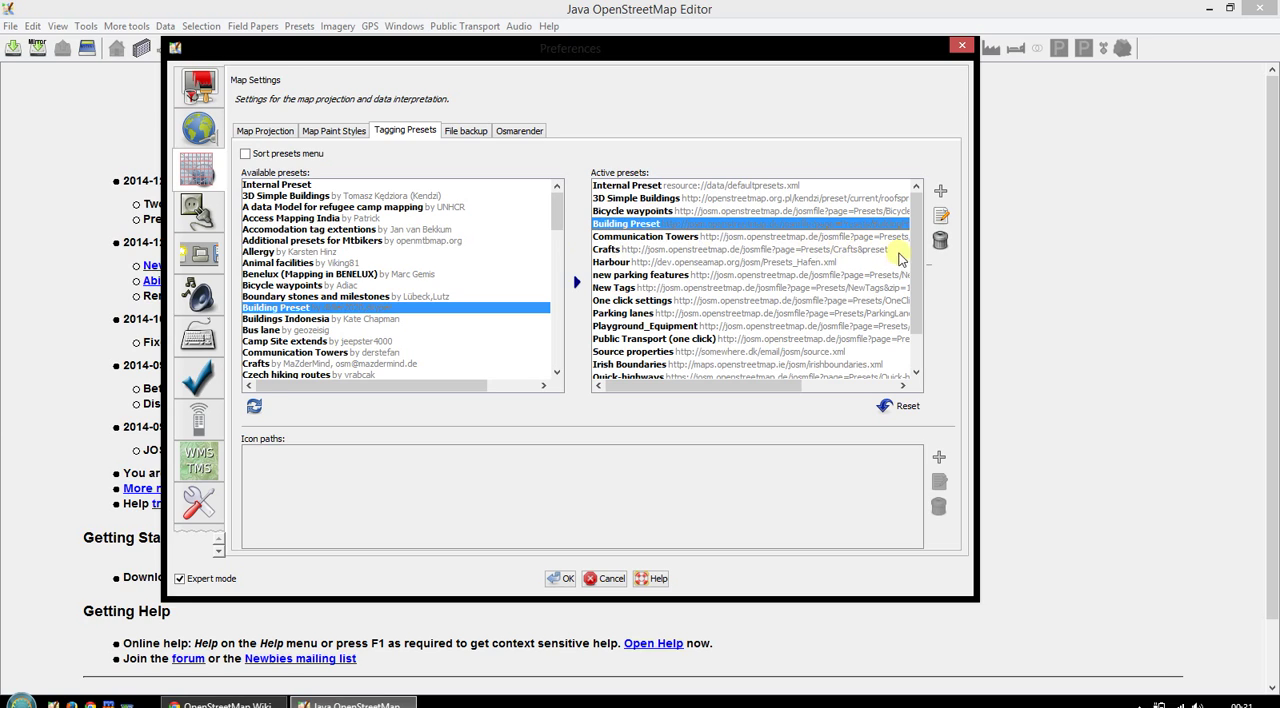
click(940, 246)
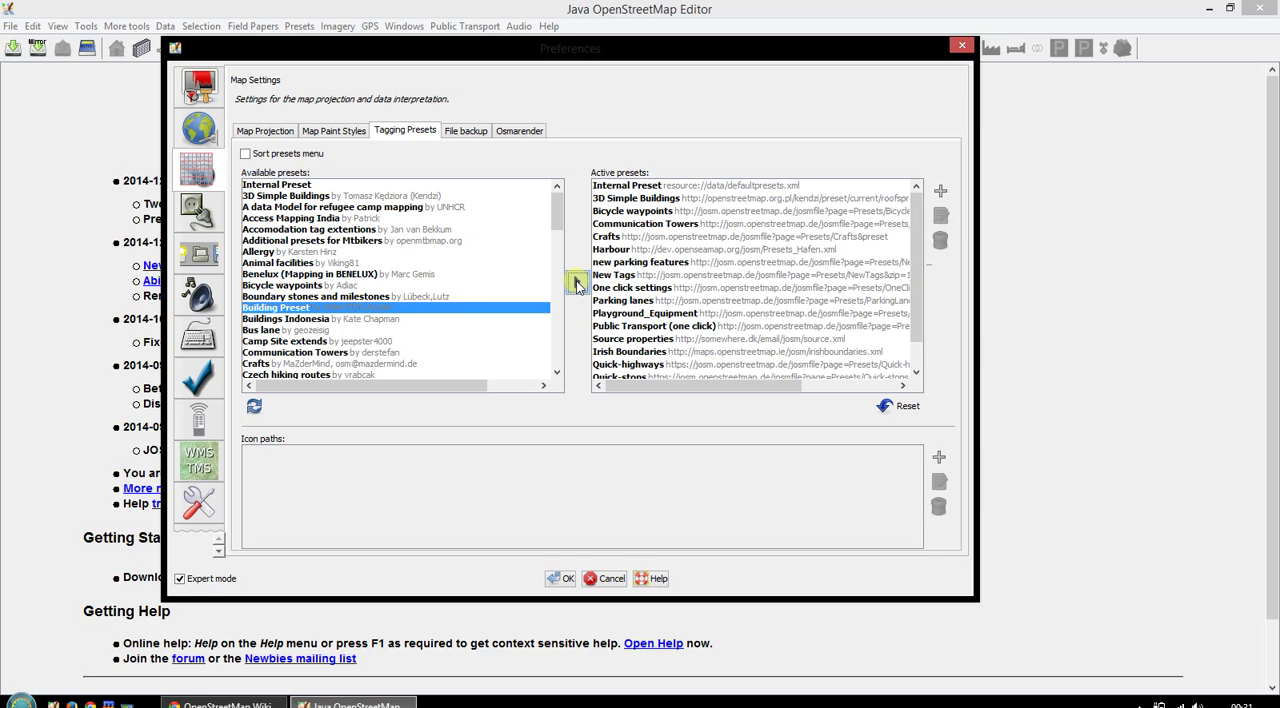
- Add Building Preset from the available presets to the active presets and select it there
click(576, 284)
click(917, 353)
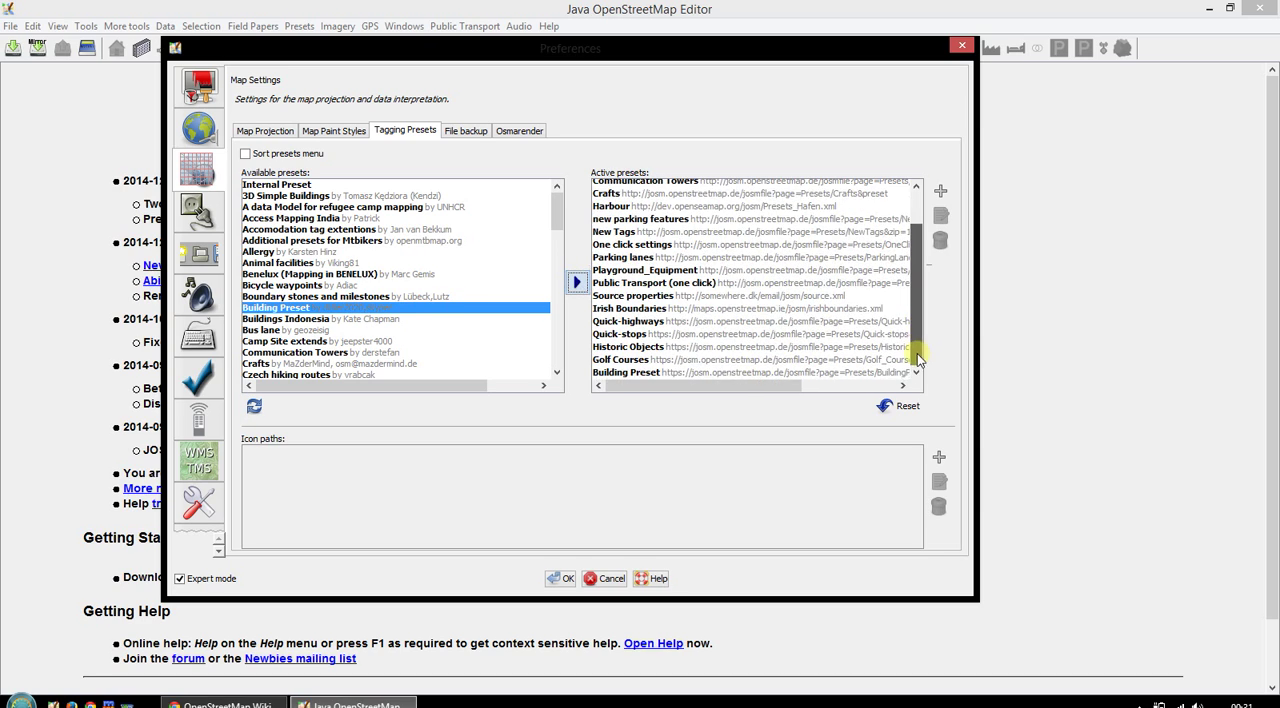
click(640, 370)
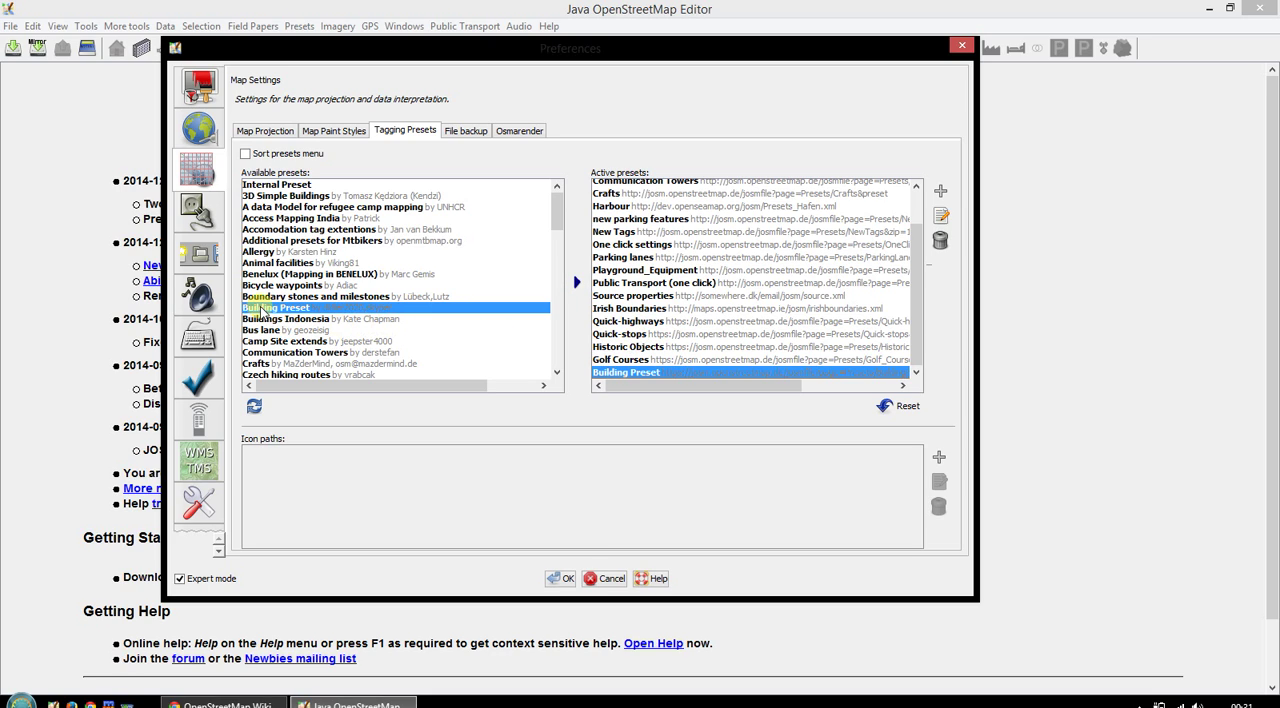
- Look through the available tagging presets, including Crafts, Historic Objects, Mountains, One click settings and Quick-highways
click(270, 365)
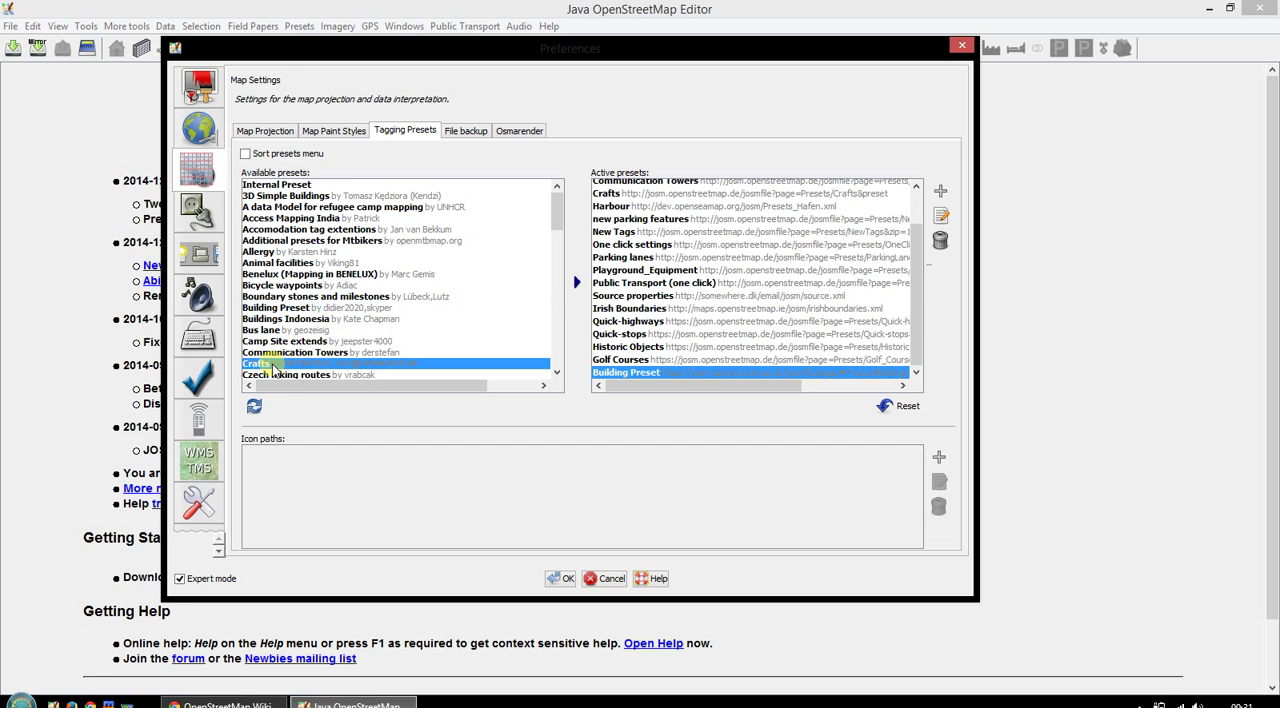
scroll(290, 335, down, 1)
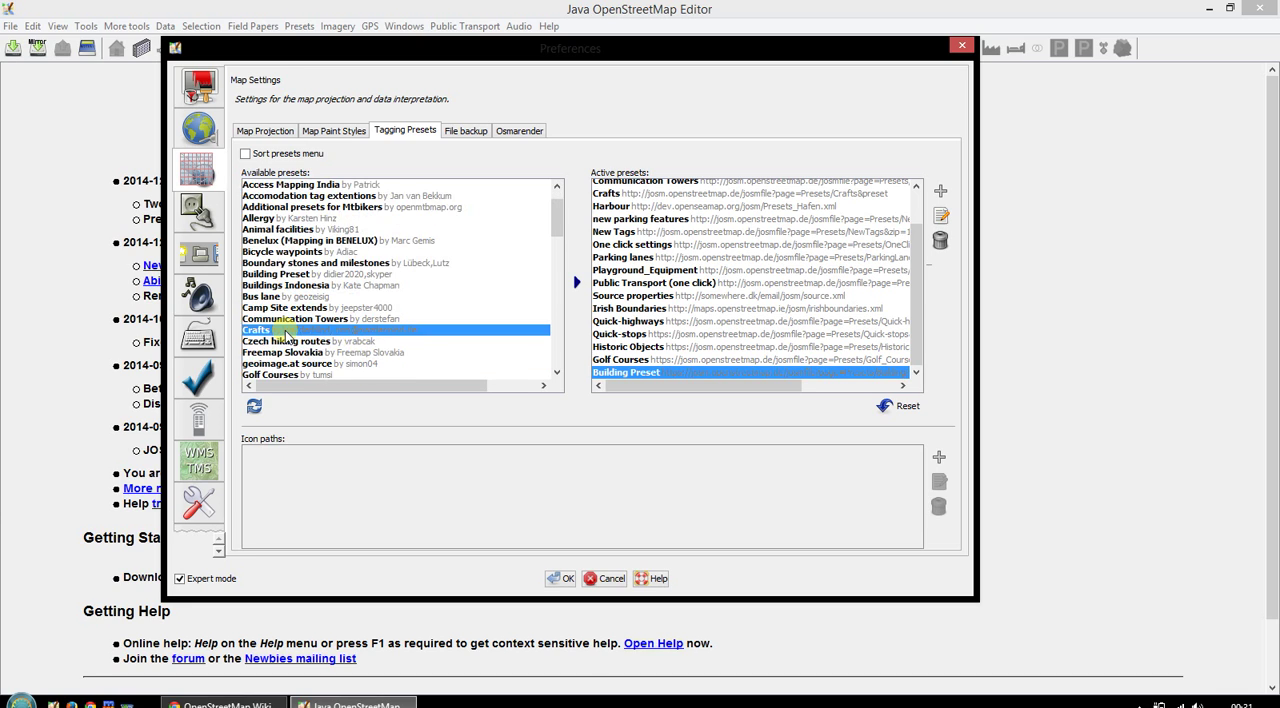
scroll(290, 320, down, 4)
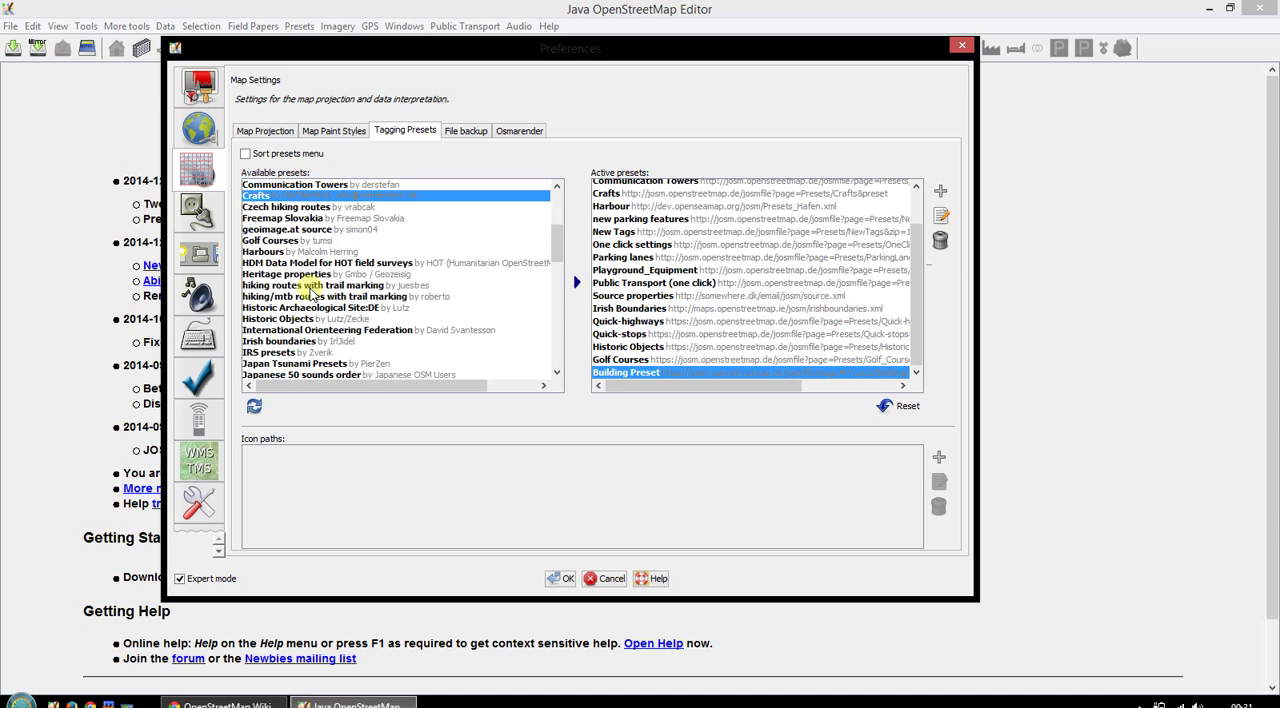
click(272, 318)
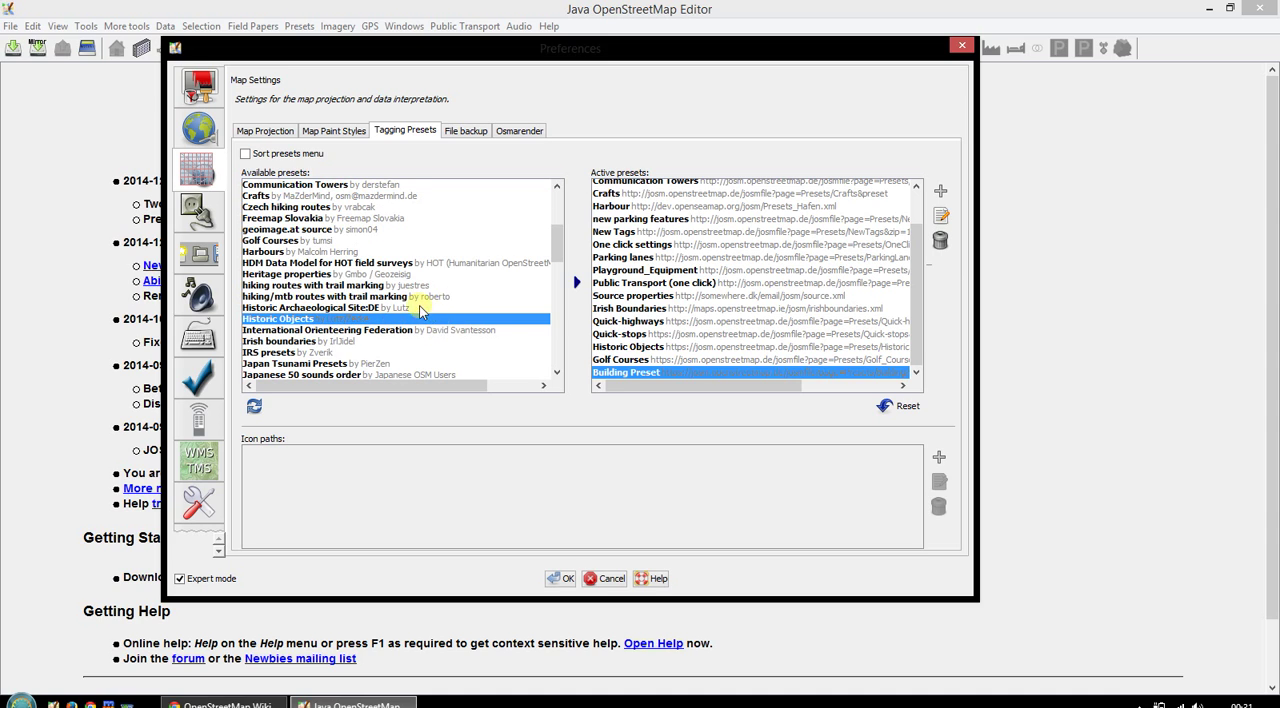
scroll(425, 312, down, 3)
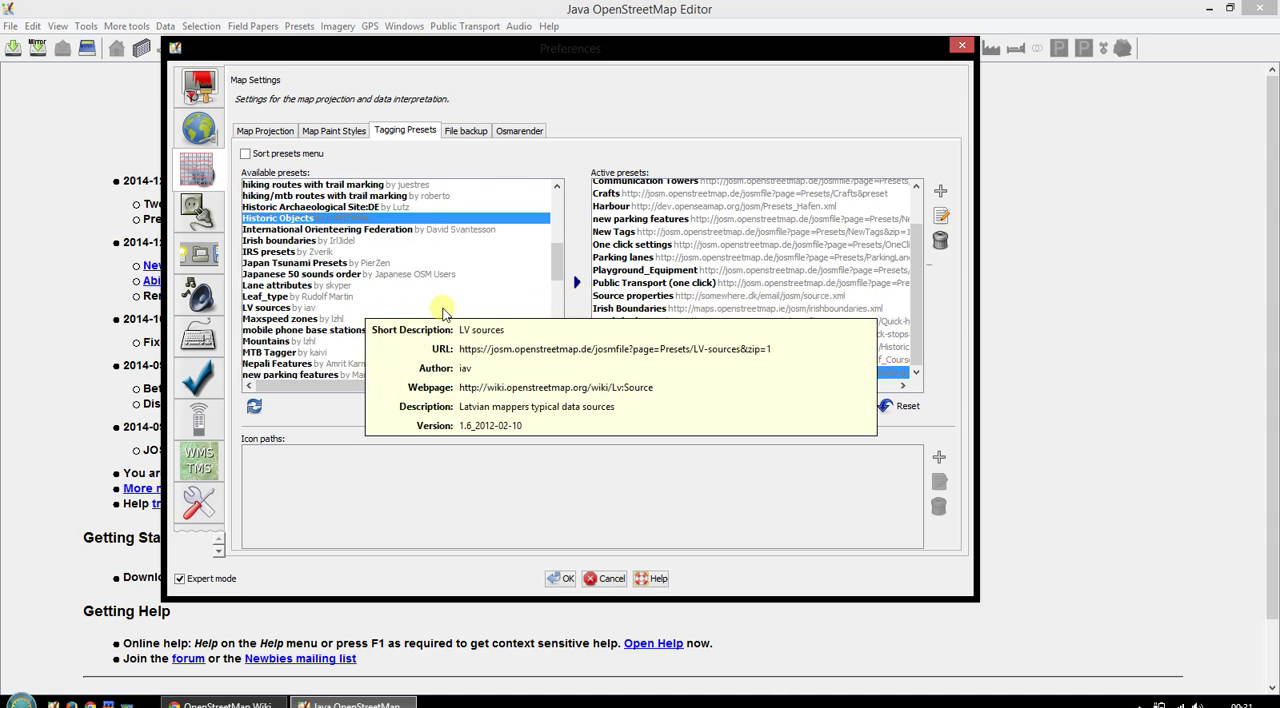
scroll(443, 313, down, 1)
click(433, 307)
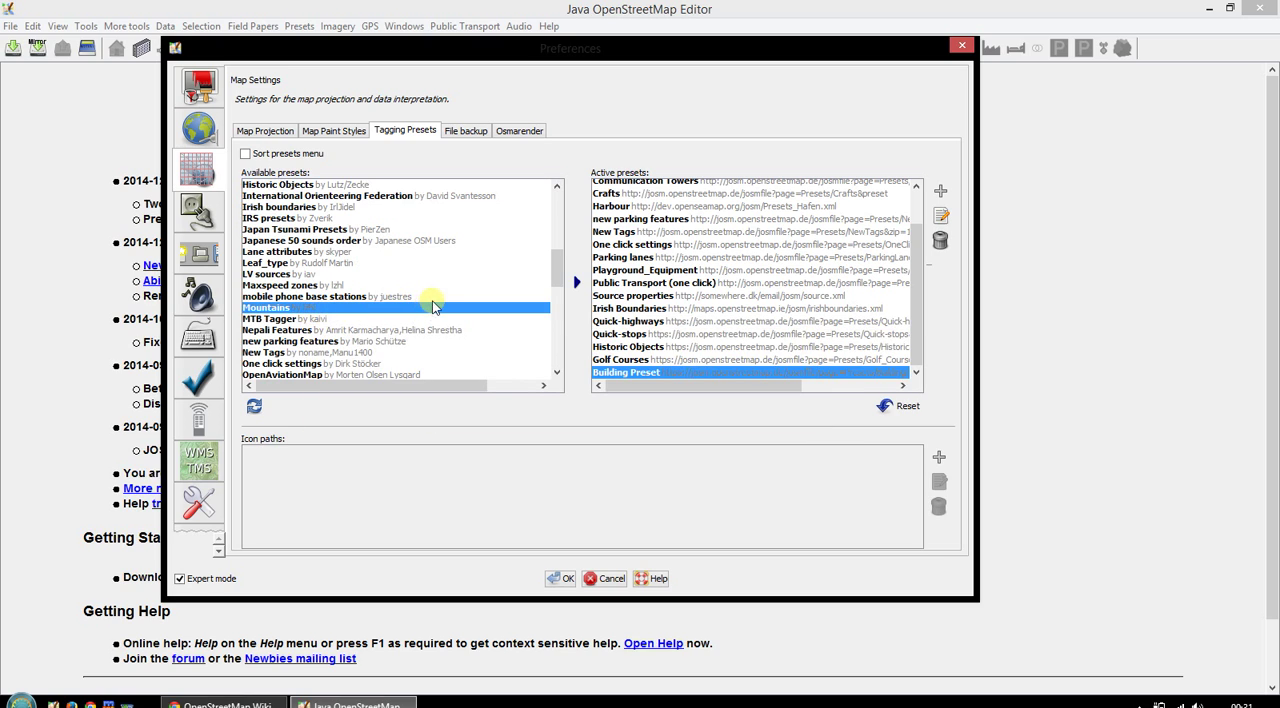
scroll(430, 304, down, 2)
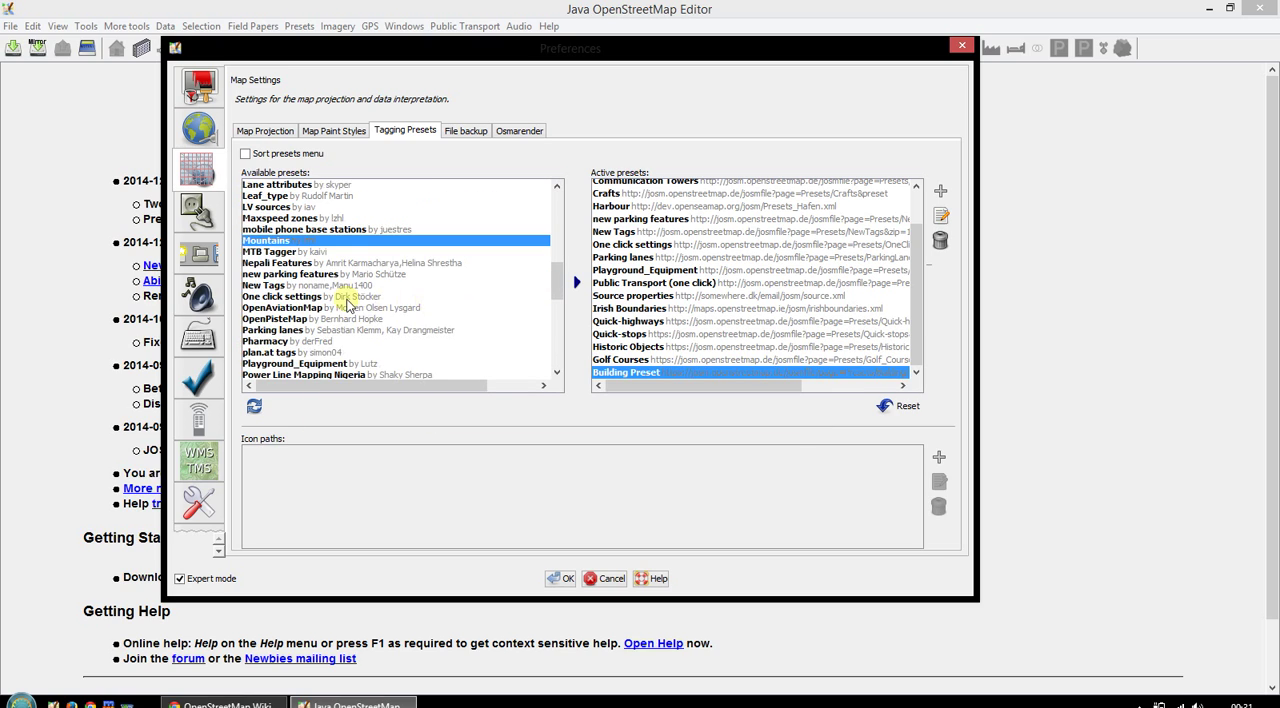
click(332, 297)
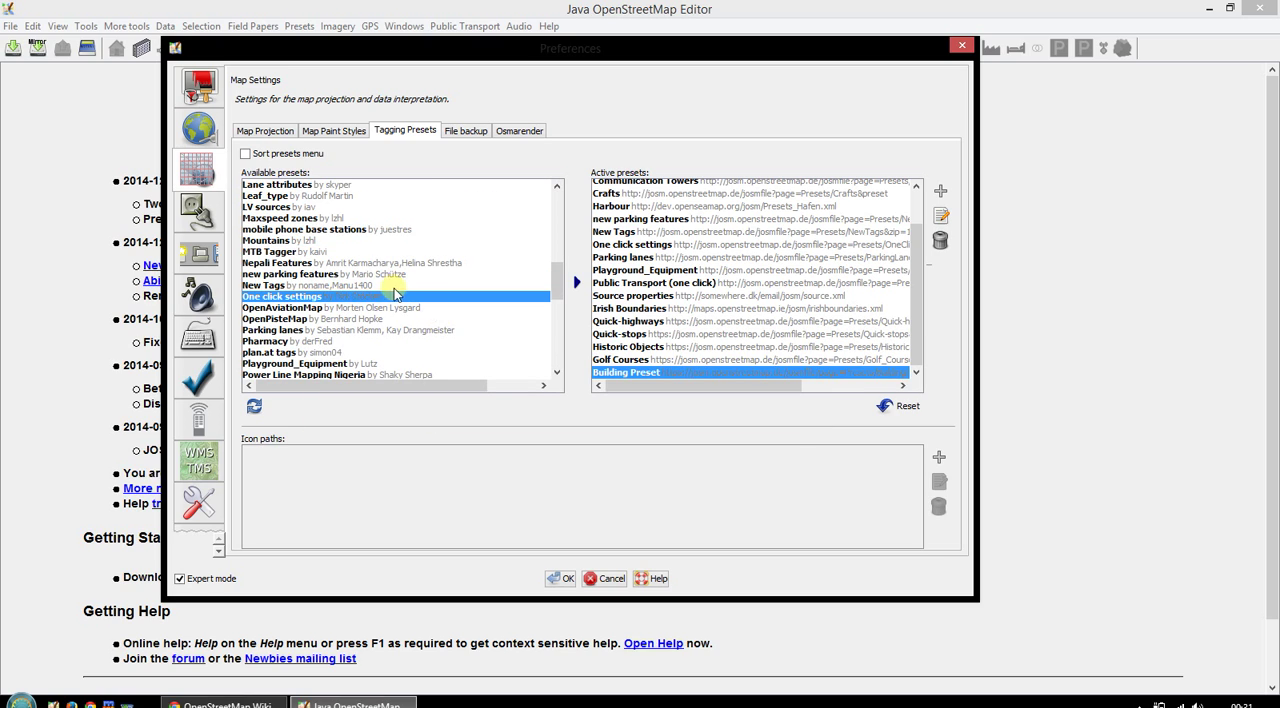
scroll(418, 297, down, 2)
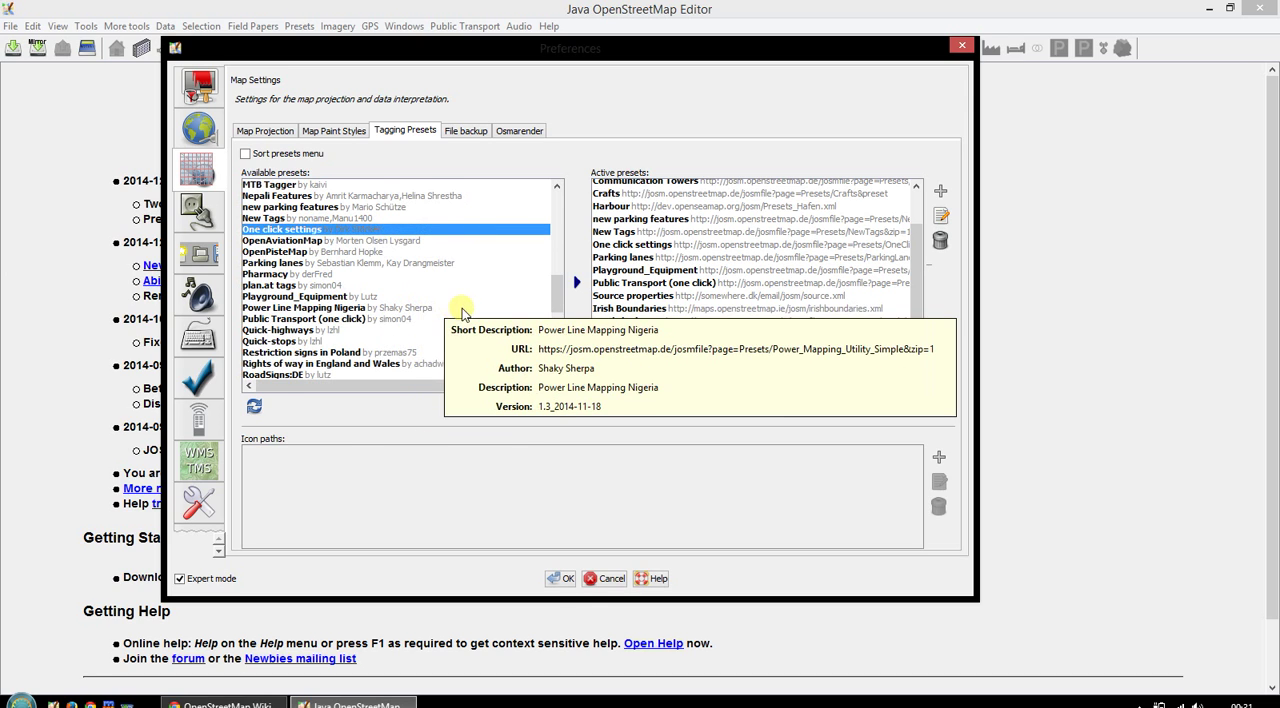
click(390, 329)
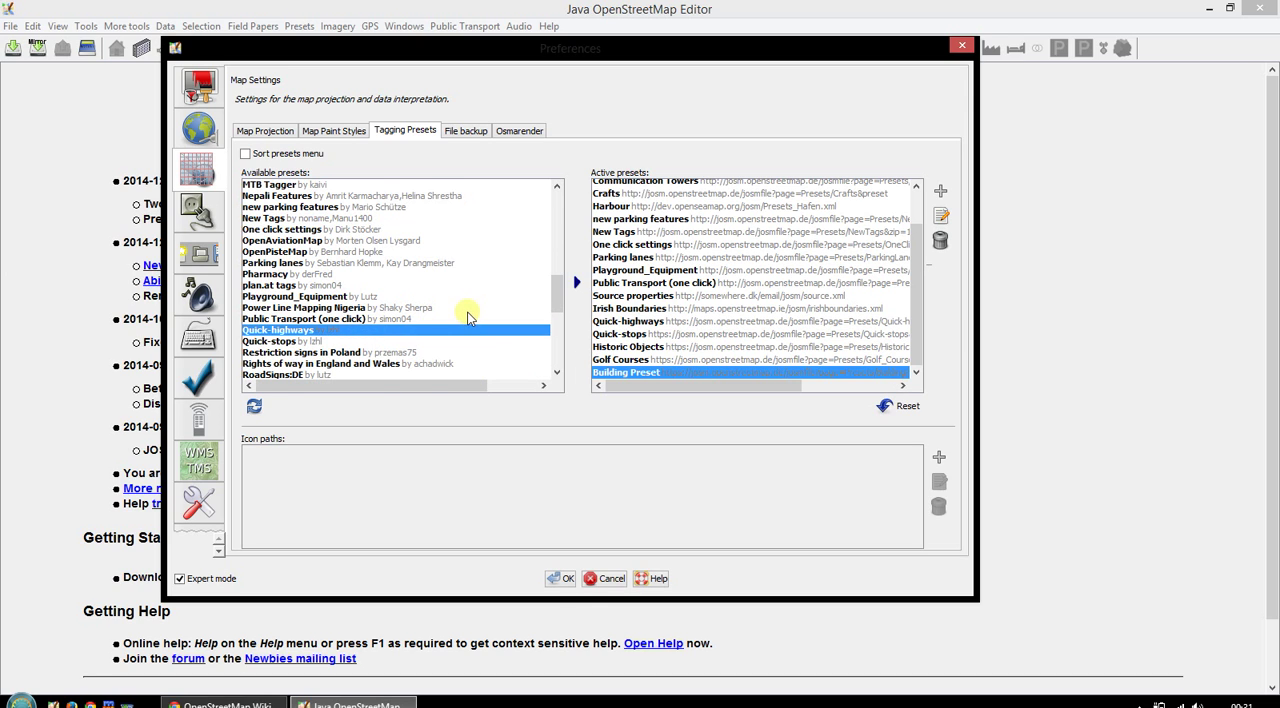
scroll(440, 312, down, 3)
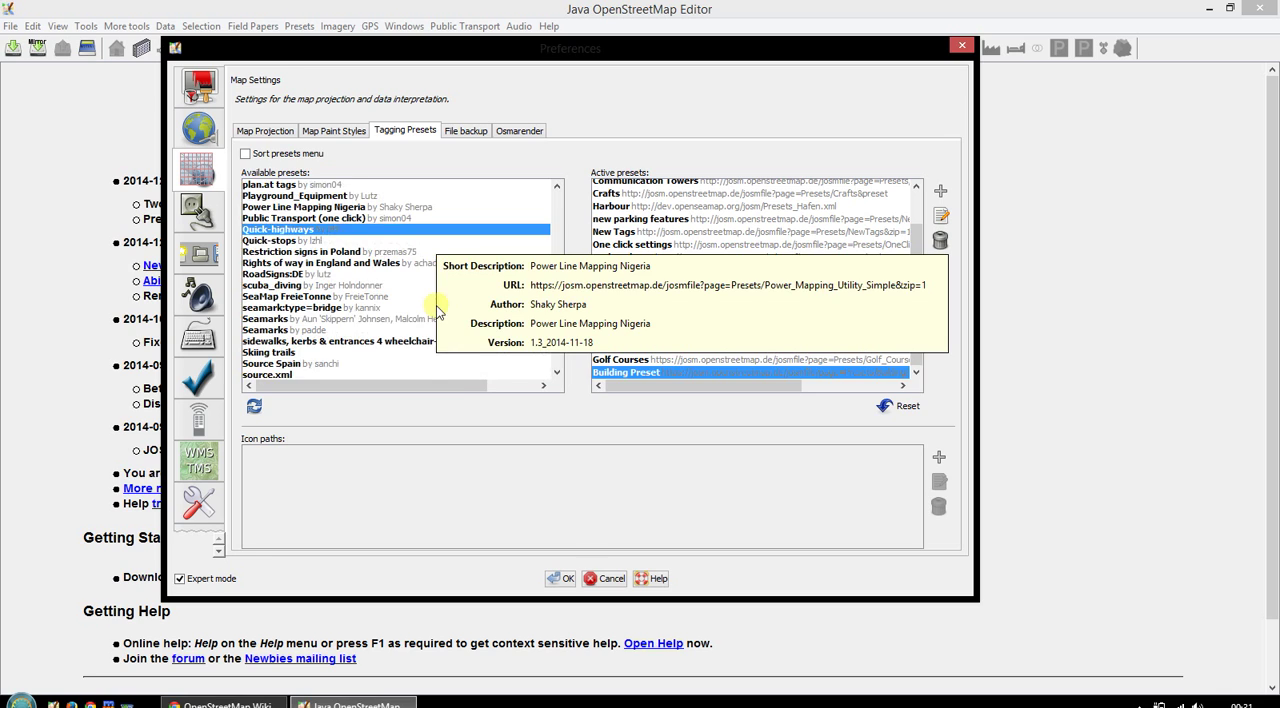
- Review the available presets such as Public Transport (one click), Historic Objects, Mountains and Quick-highways, and check the active presets from Internal Preset
click(272, 218)
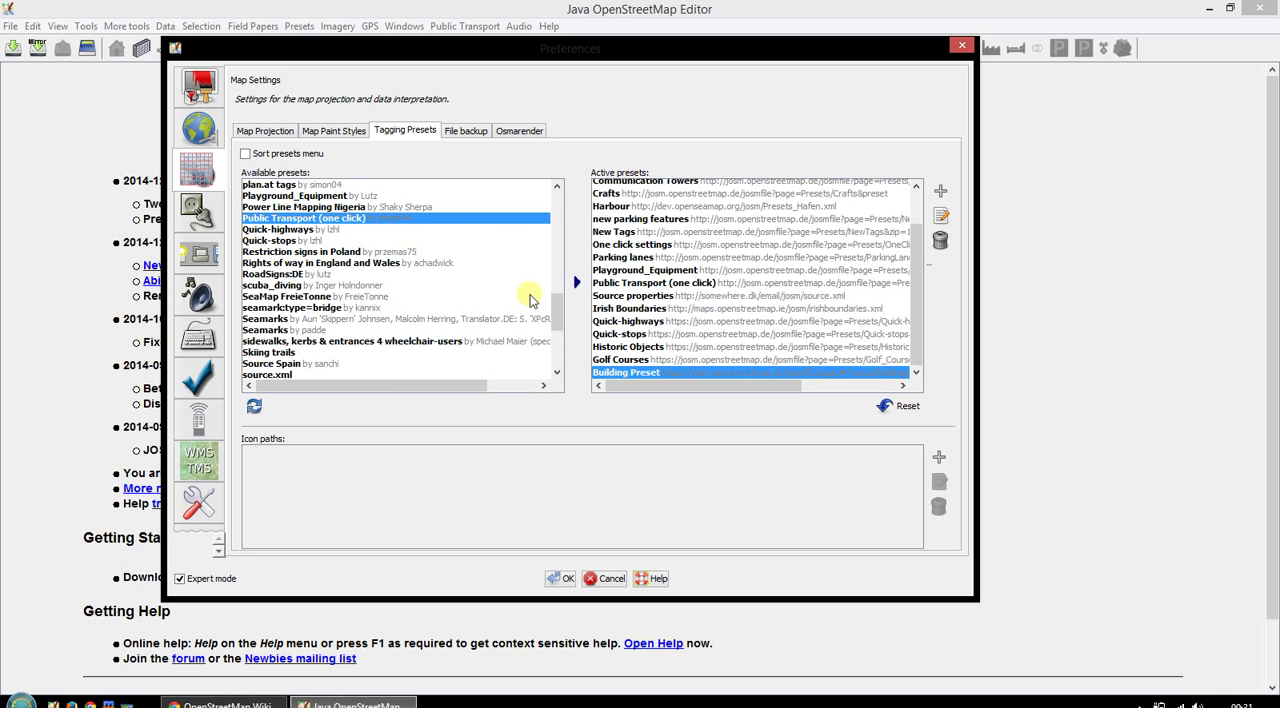
drag(552, 305, 555, 228)
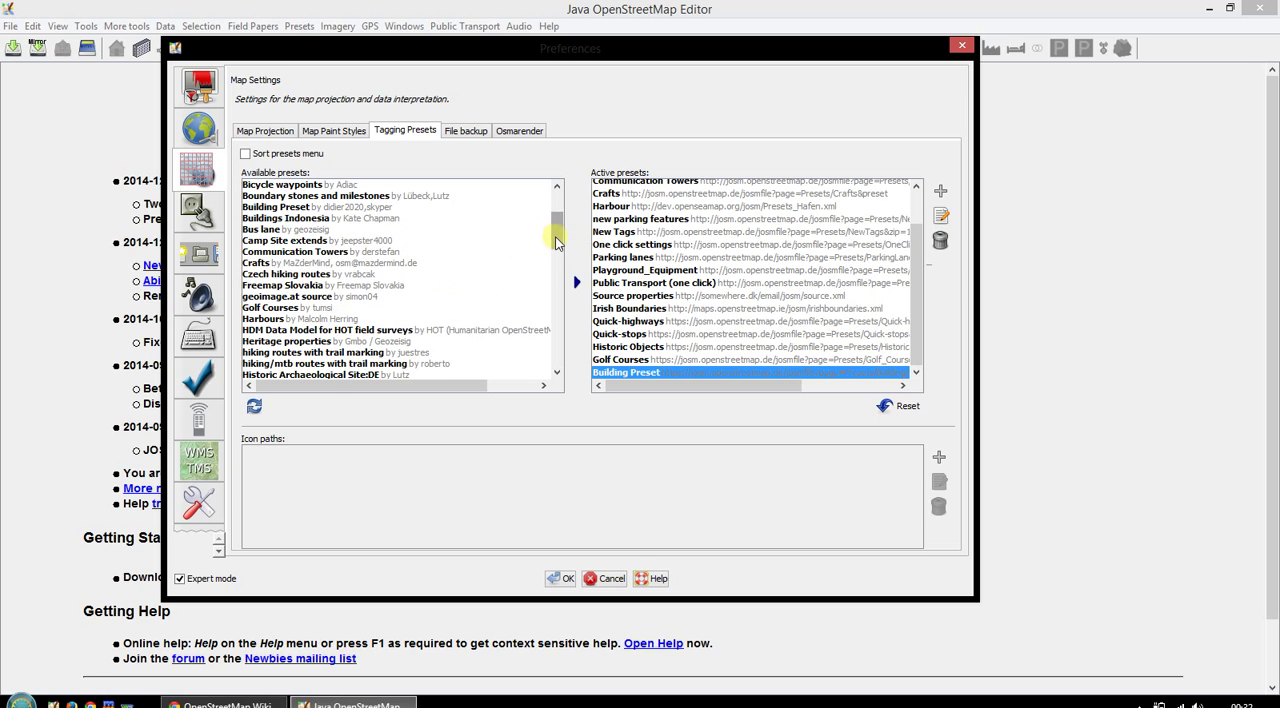
drag(557, 238, 558, 262)
click(295, 262)
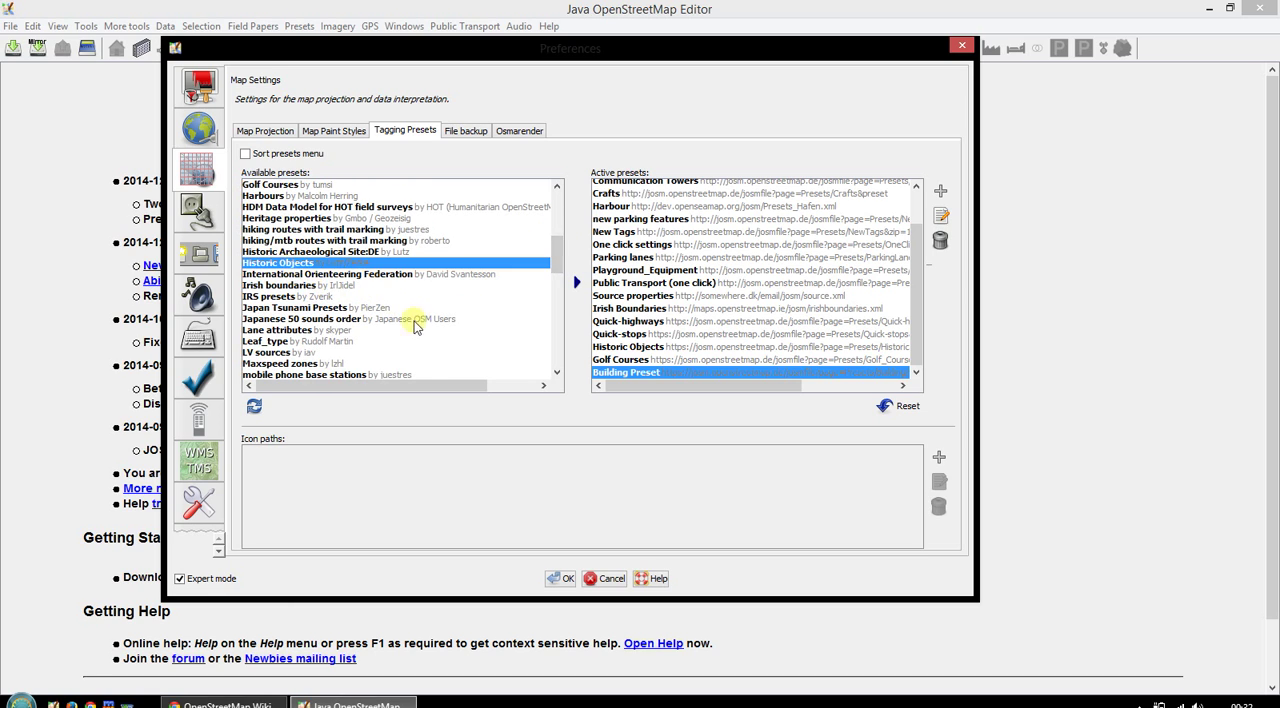
scroll(386, 323, down, 2)
click(297, 320)
scroll(300, 322, down, 2)
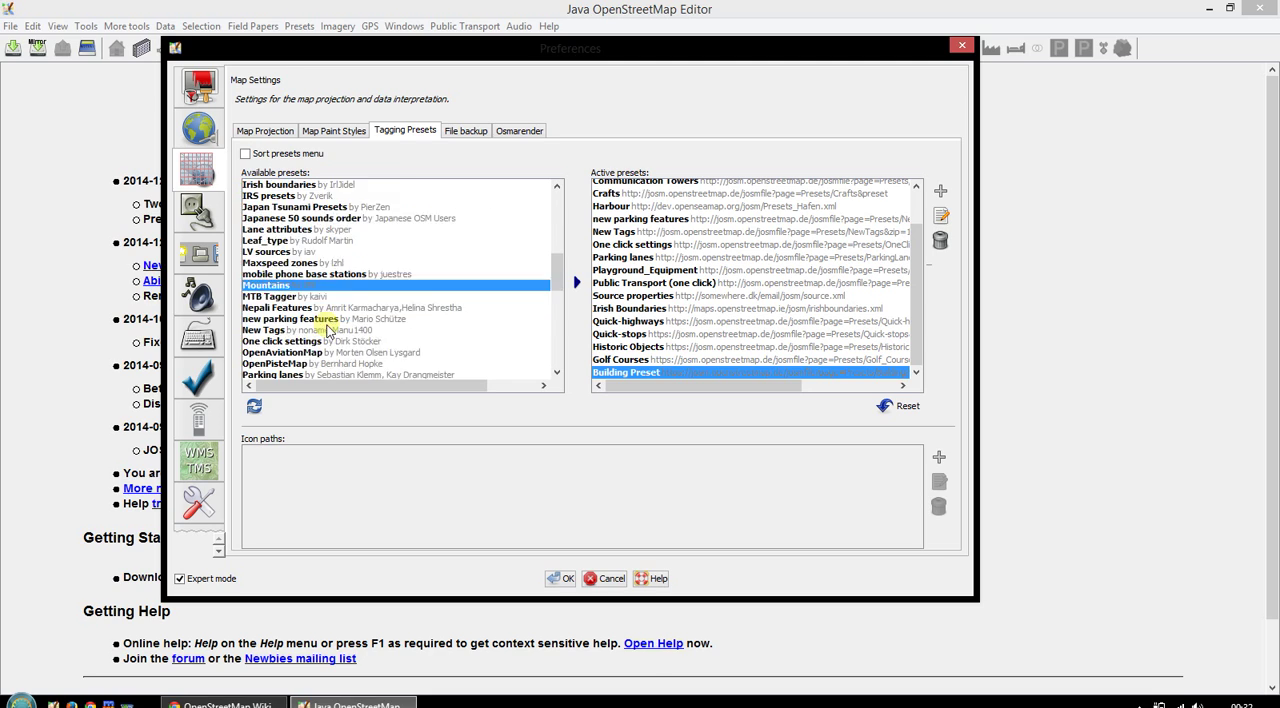
click(305, 307)
scroll(318, 325, down, 1)
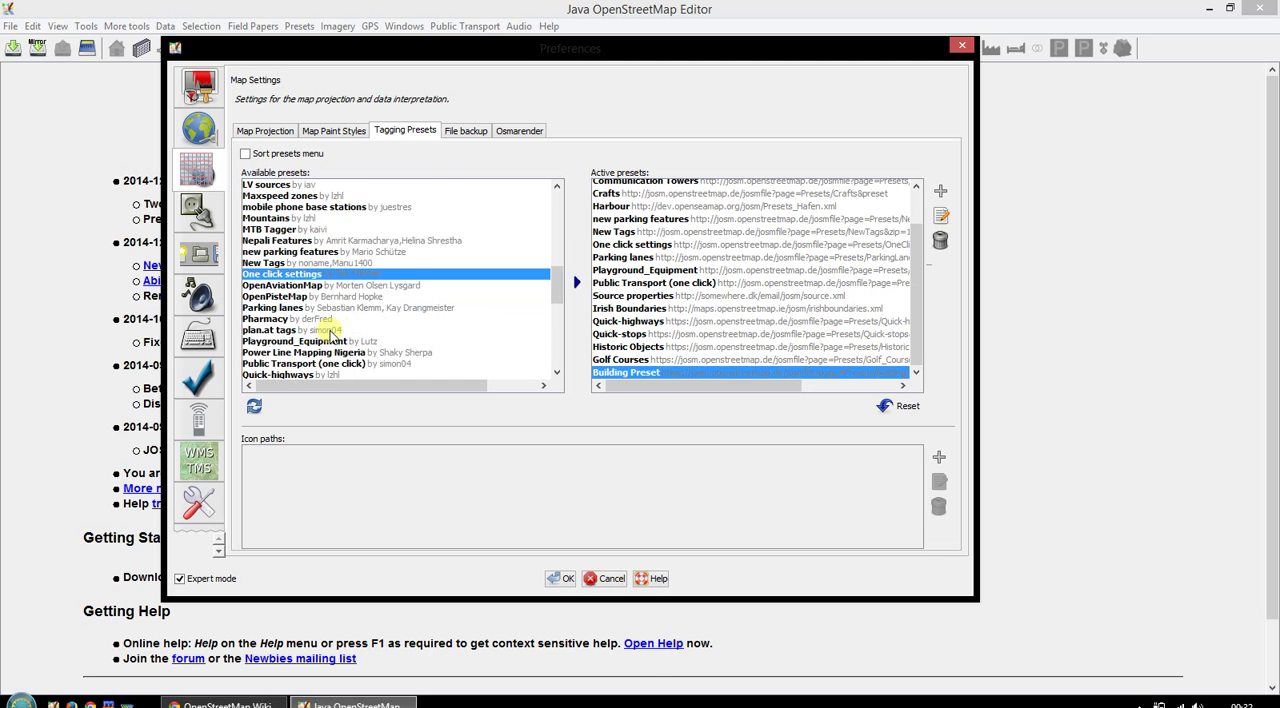
scroll(336, 350, down, 1)
click(345, 331)
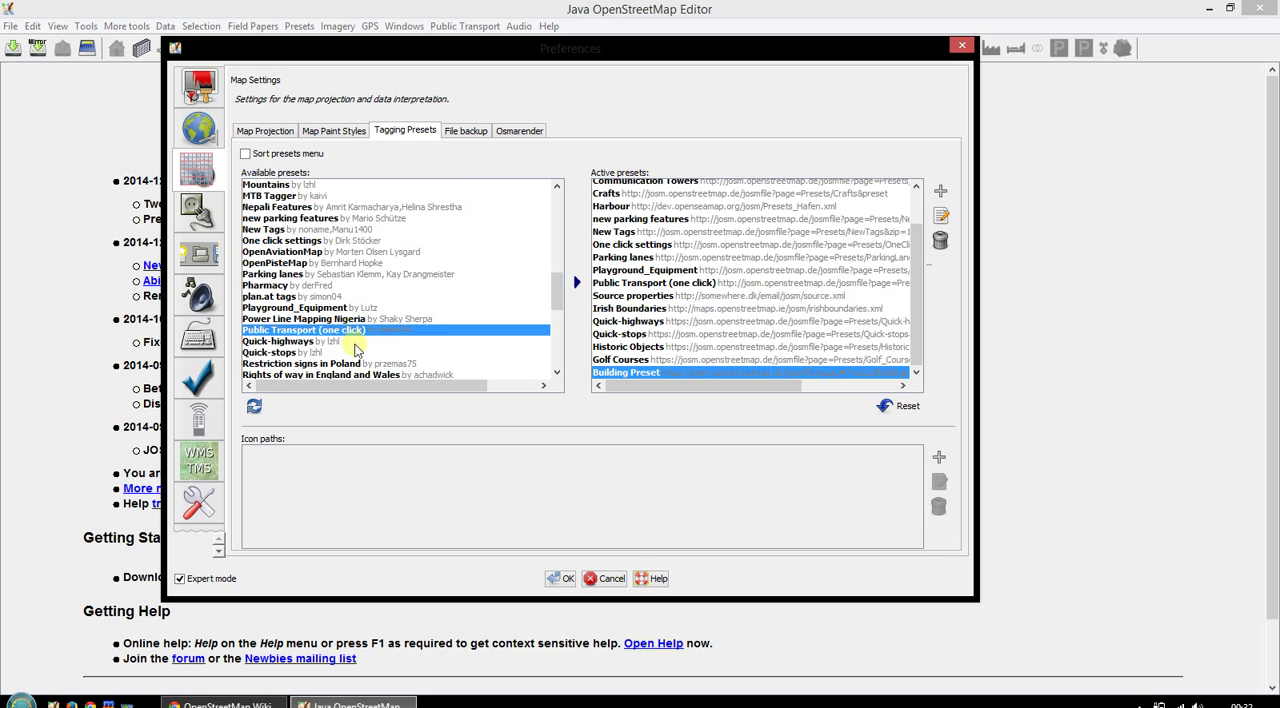
click(338, 342)
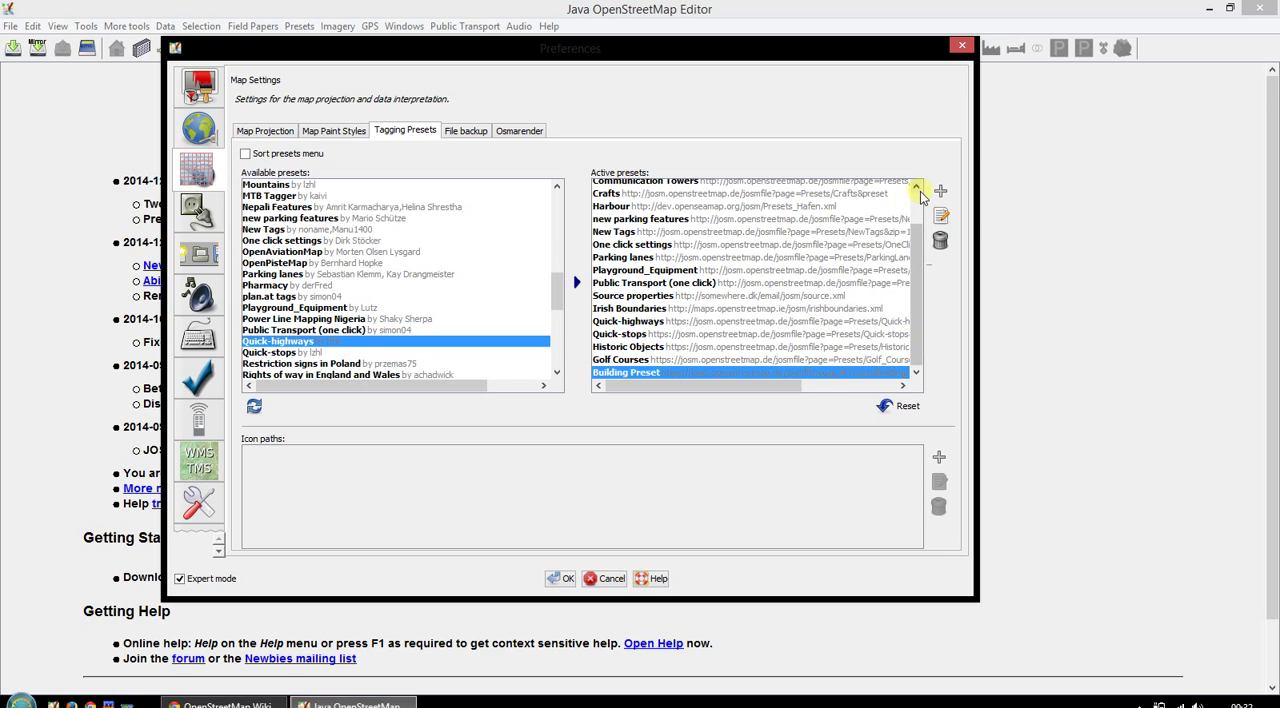
scroll(905, 195, up, 2)
click(612, 192)
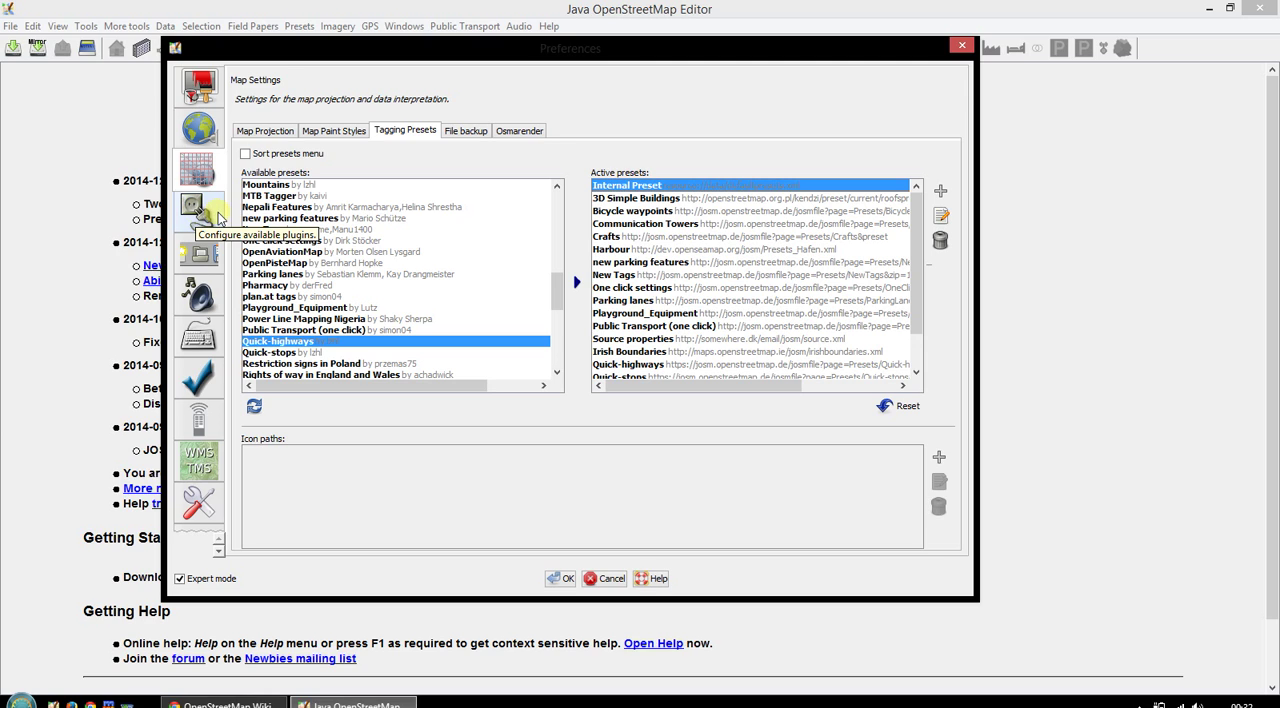
- Open the plugin settings and download the current list of available plugins
click(218, 212)
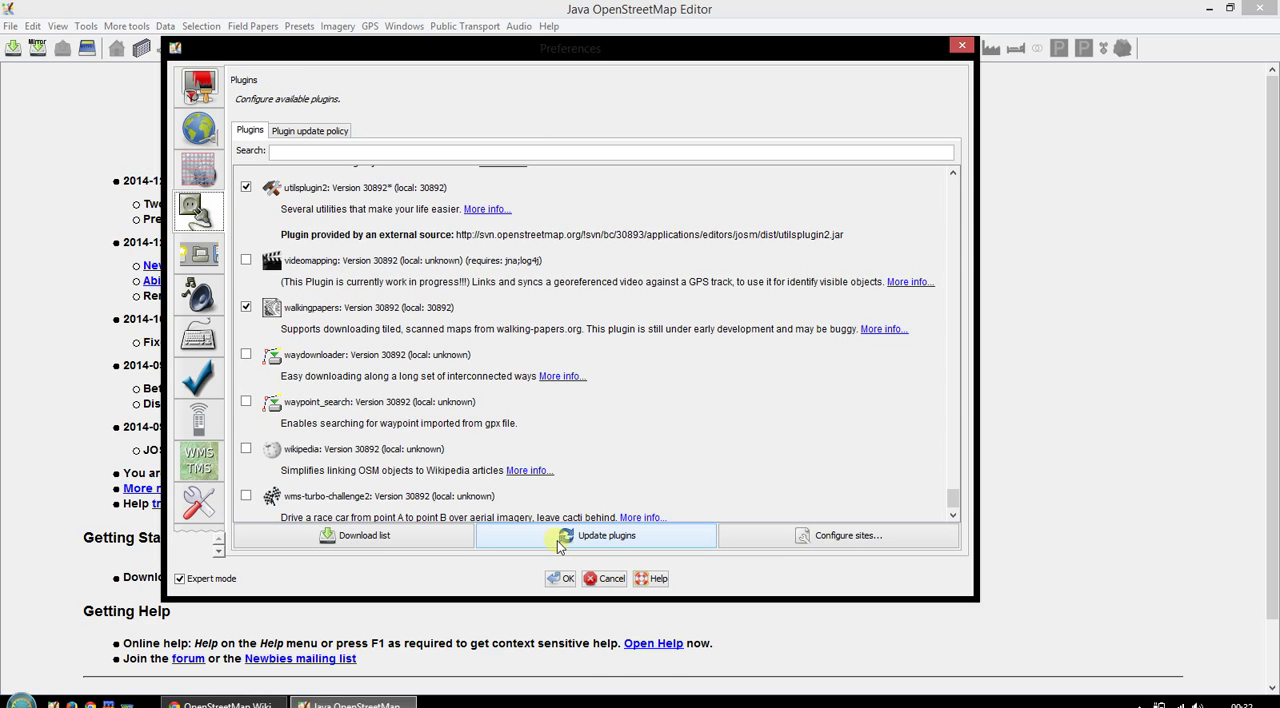
click(458, 537)
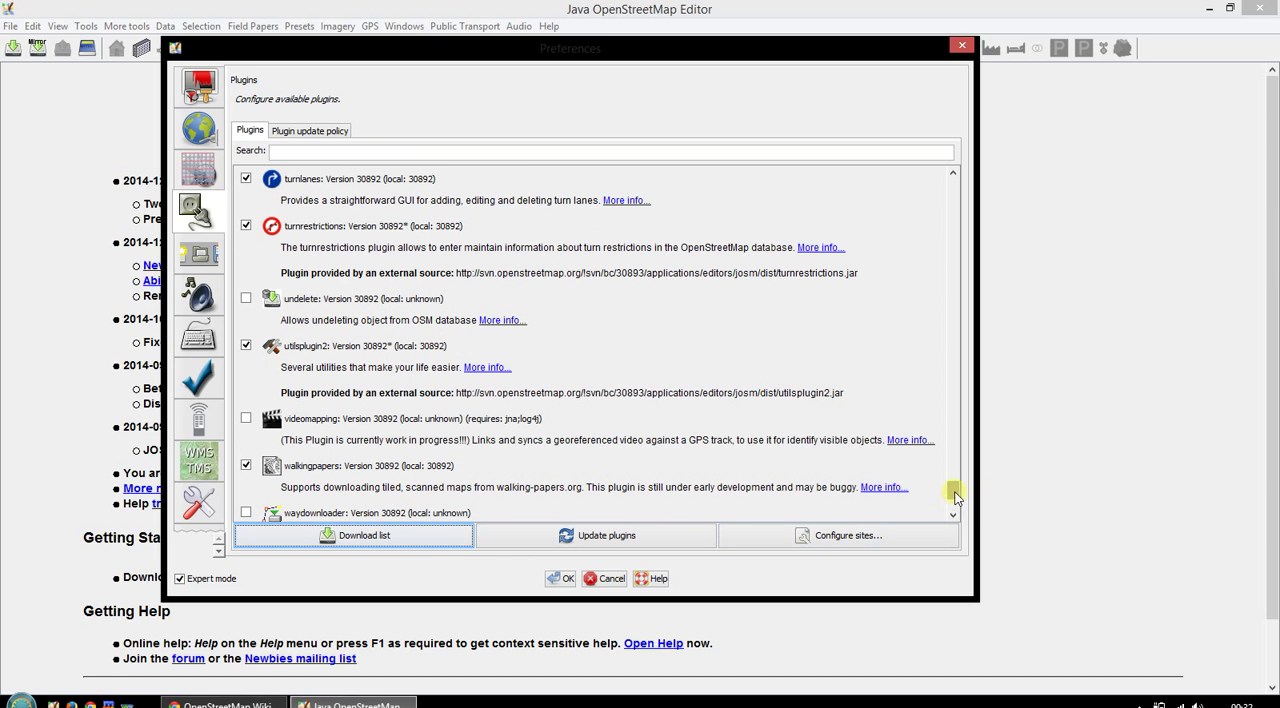
- Look through the whole plugin list, checking which plugins are enabled, such as buildings_tools, FastDraw, measurement, mirrored_download and reltoolbox
drag(955, 500, 937, 193)
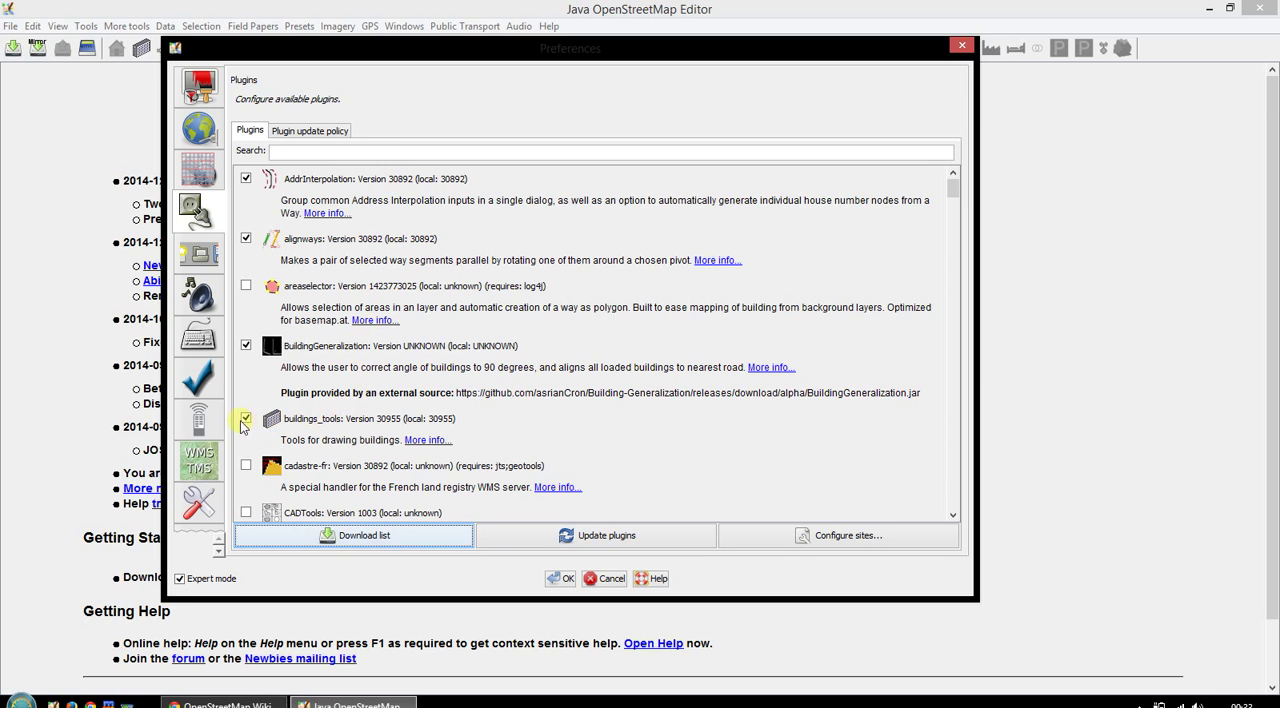
scroll(390, 425, down, 3)
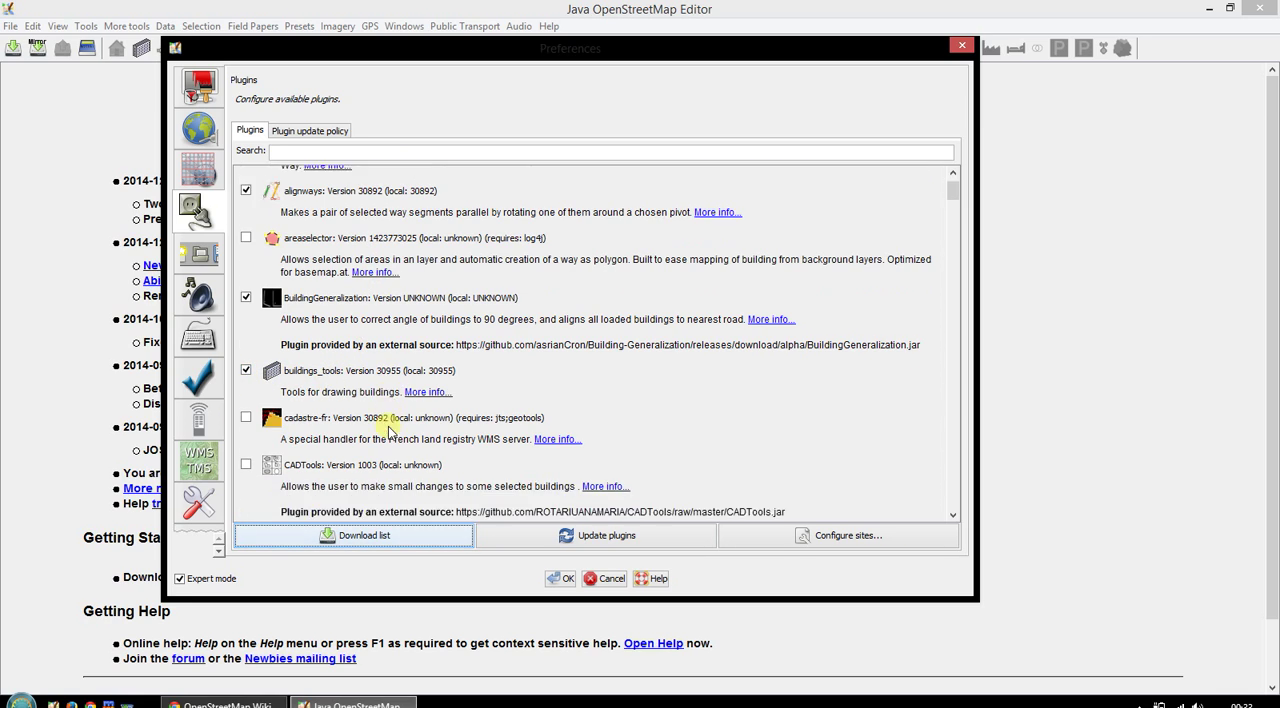
scroll(468, 424, down, 2)
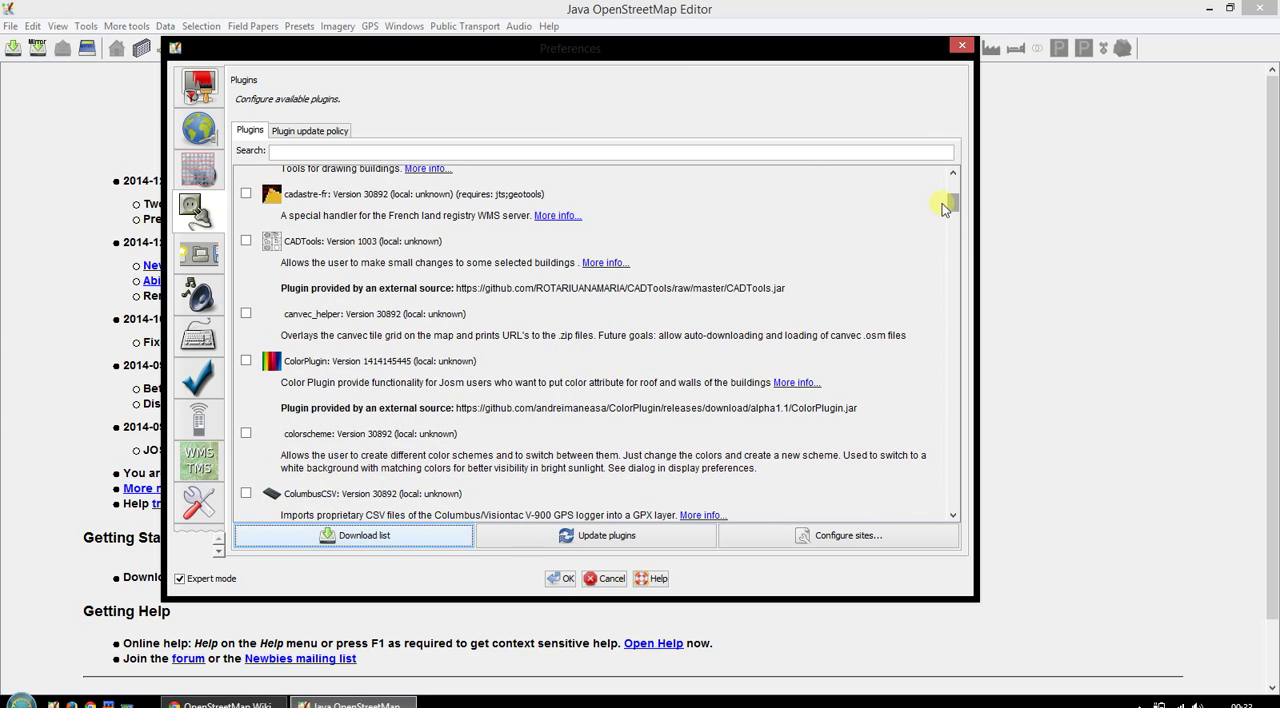
drag(953, 208, 973, 266)
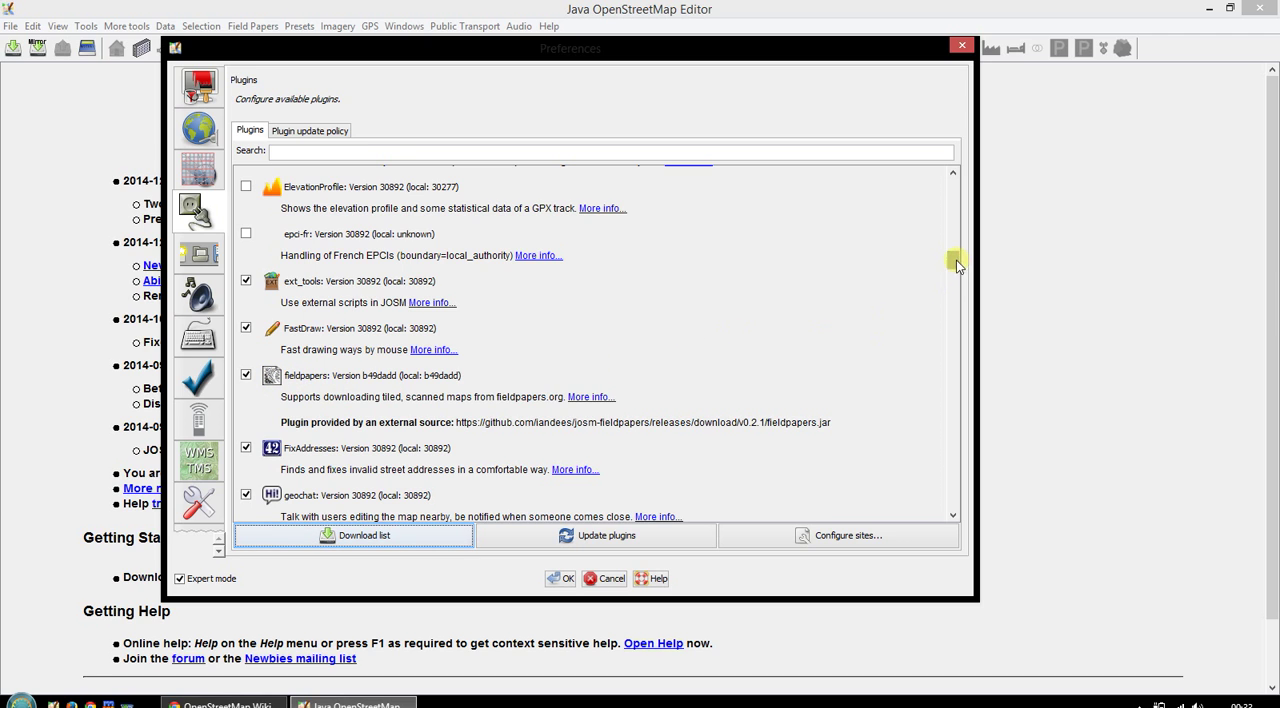
drag(952, 263, 964, 349)
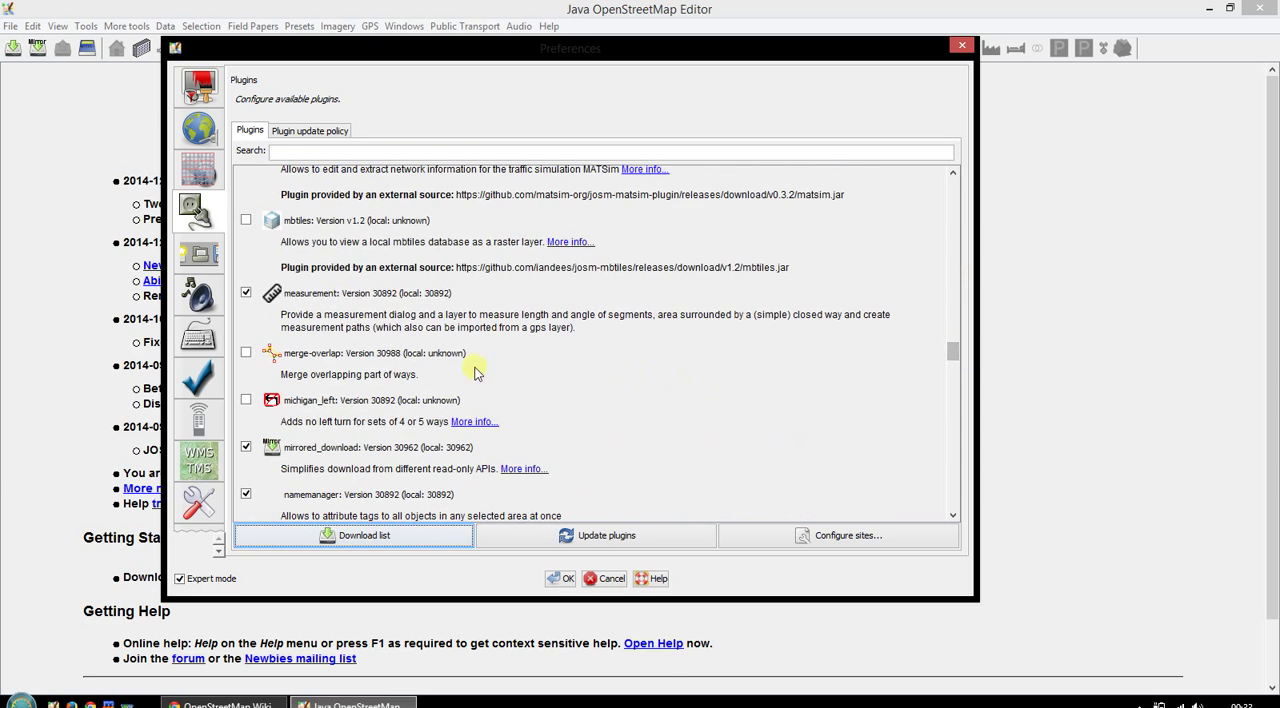
scroll(476, 372, down, 1)
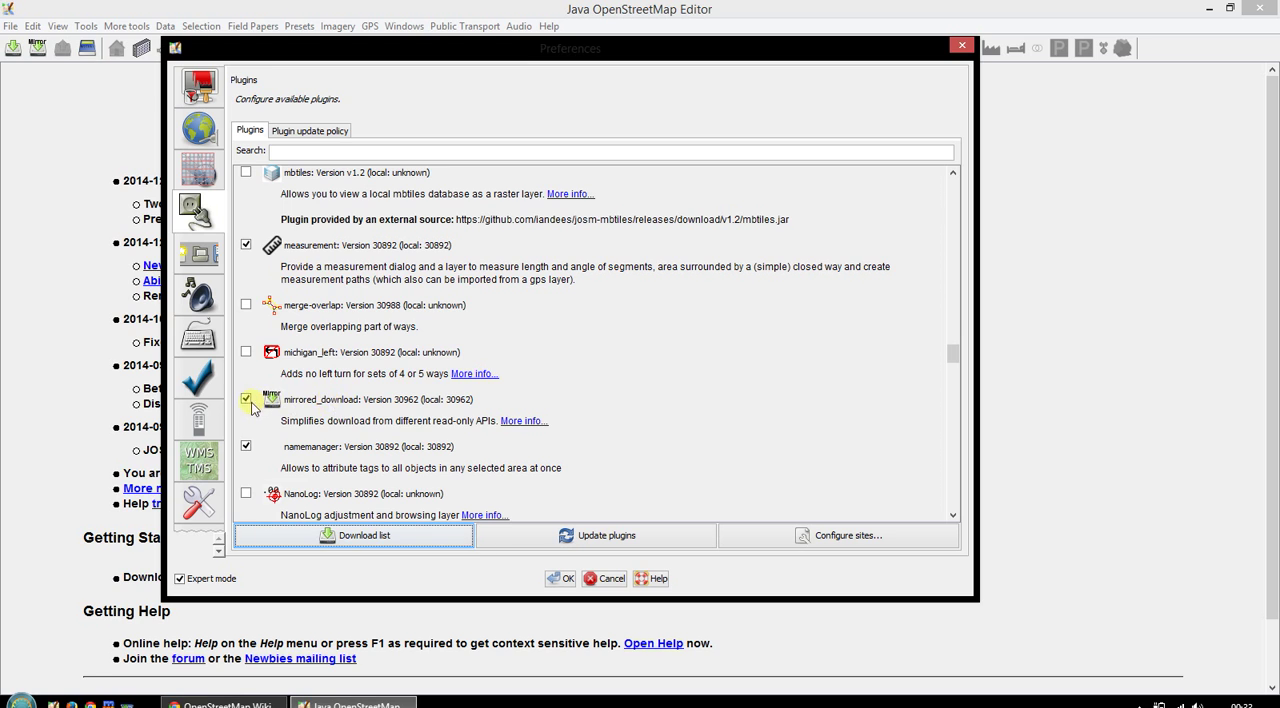
drag(955, 355, 960, 404)
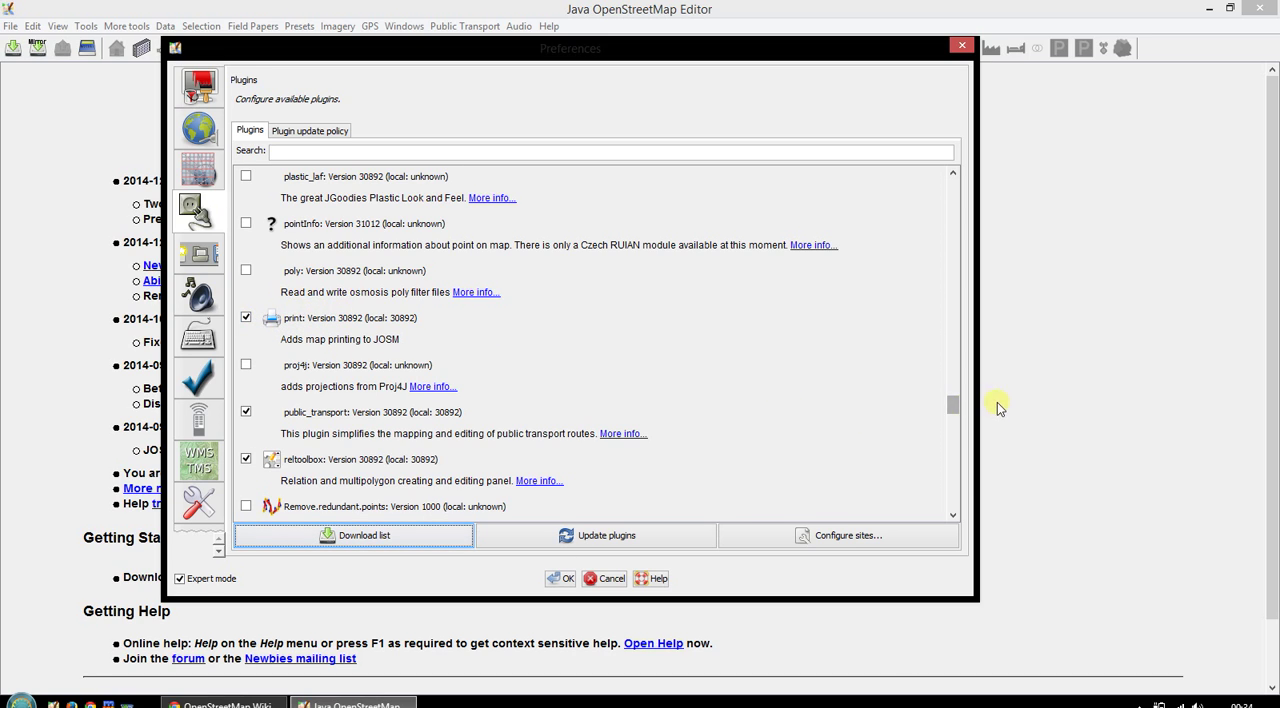
drag(951, 406, 966, 501)
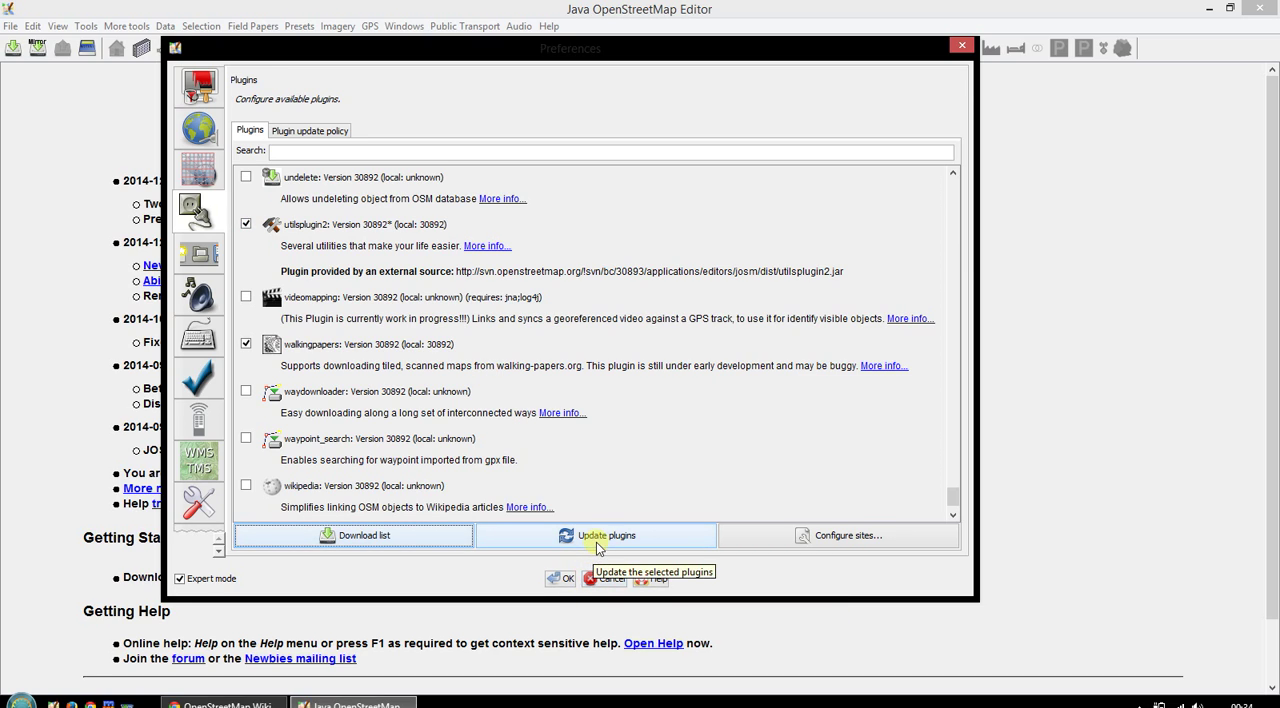
- Enable the wikipedia plugin, update the selected plugins and dismiss the update report
scroll(410, 280, down, 3)
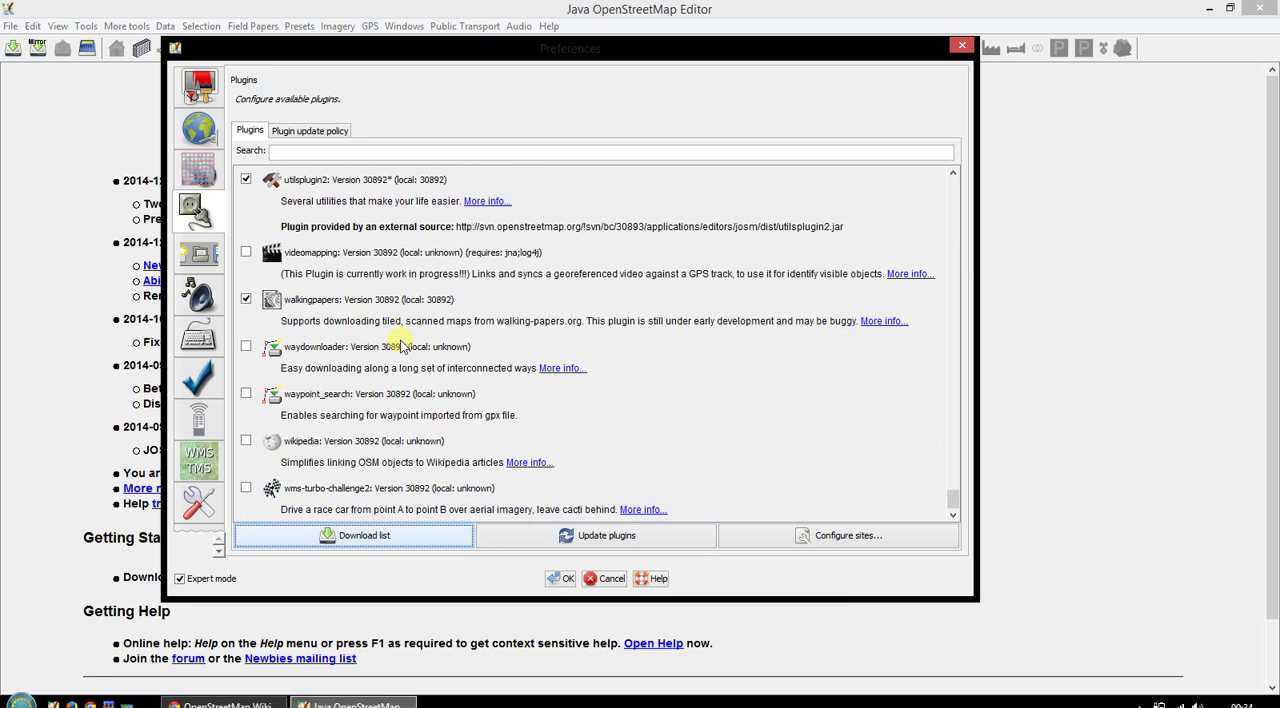
click(247, 443)
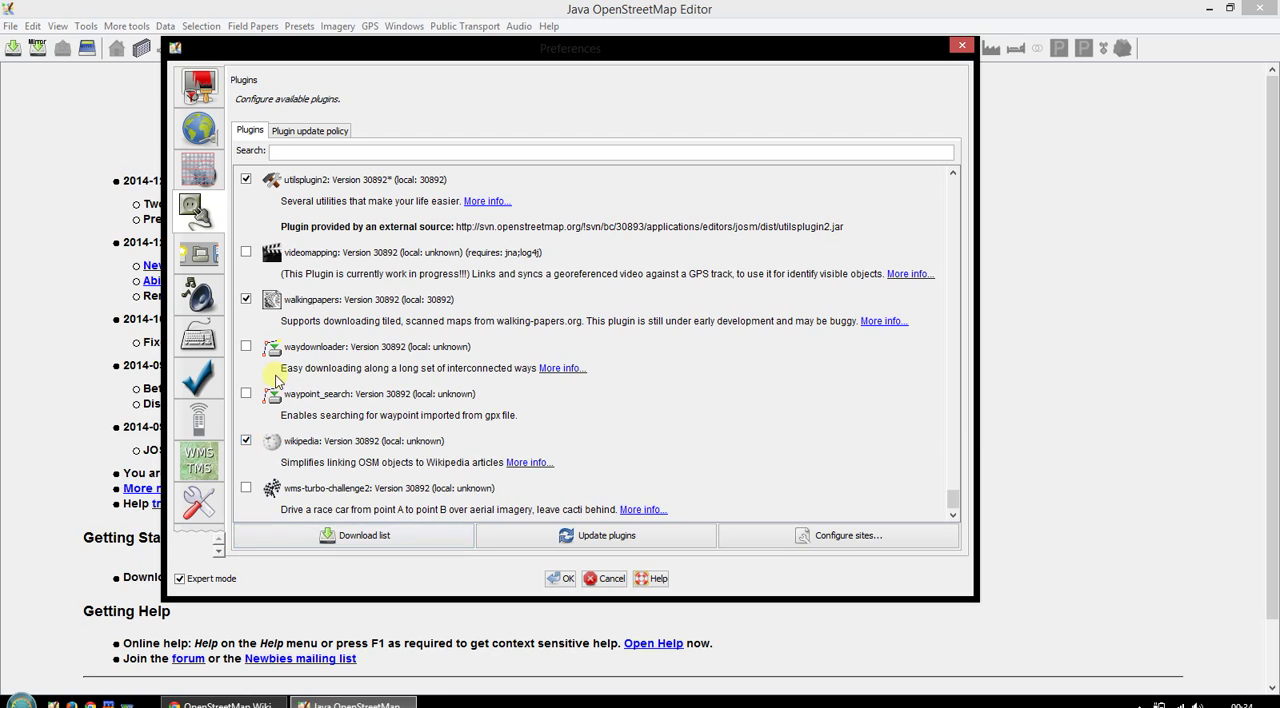
click(592, 538)
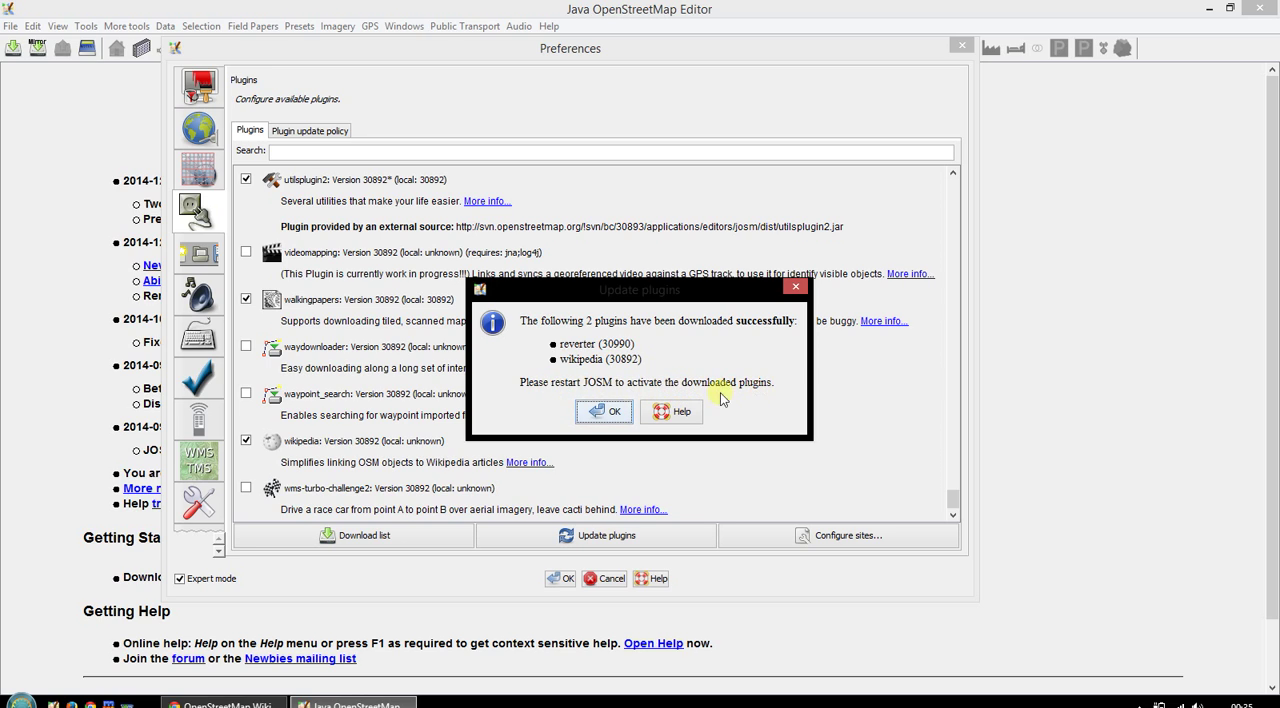
click(600, 411)
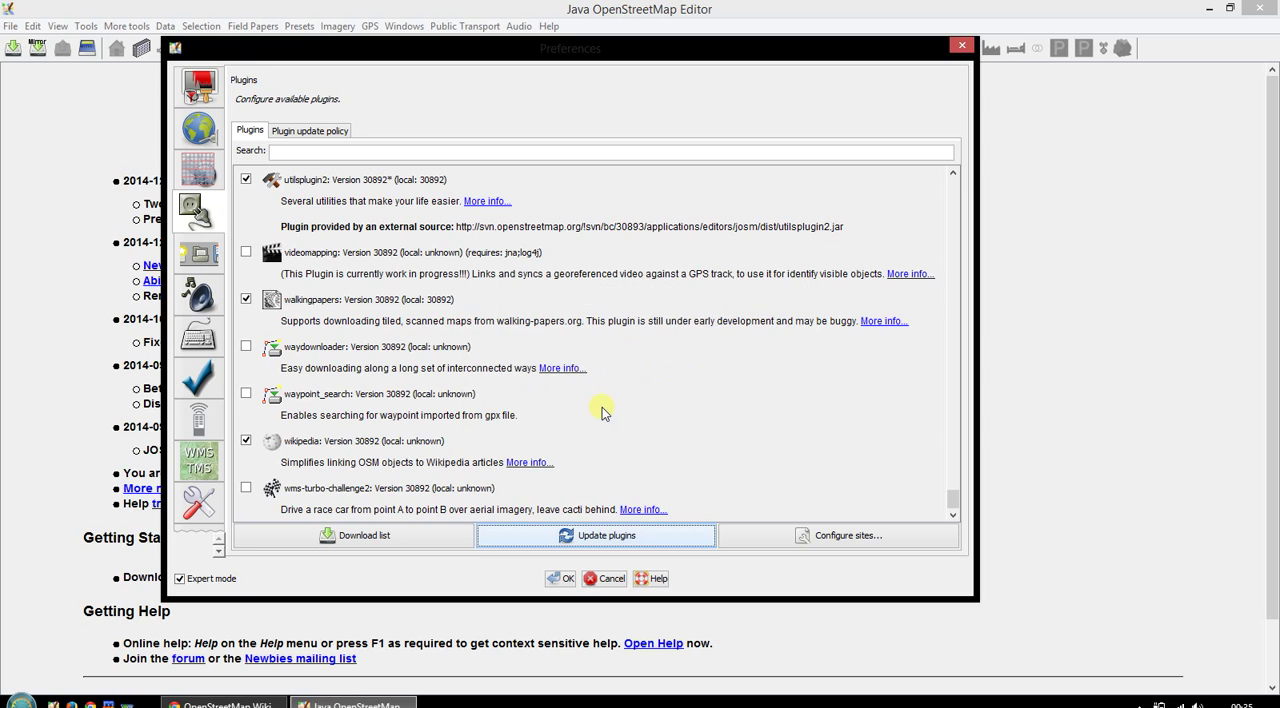
scroll(585, 415, up, 3)
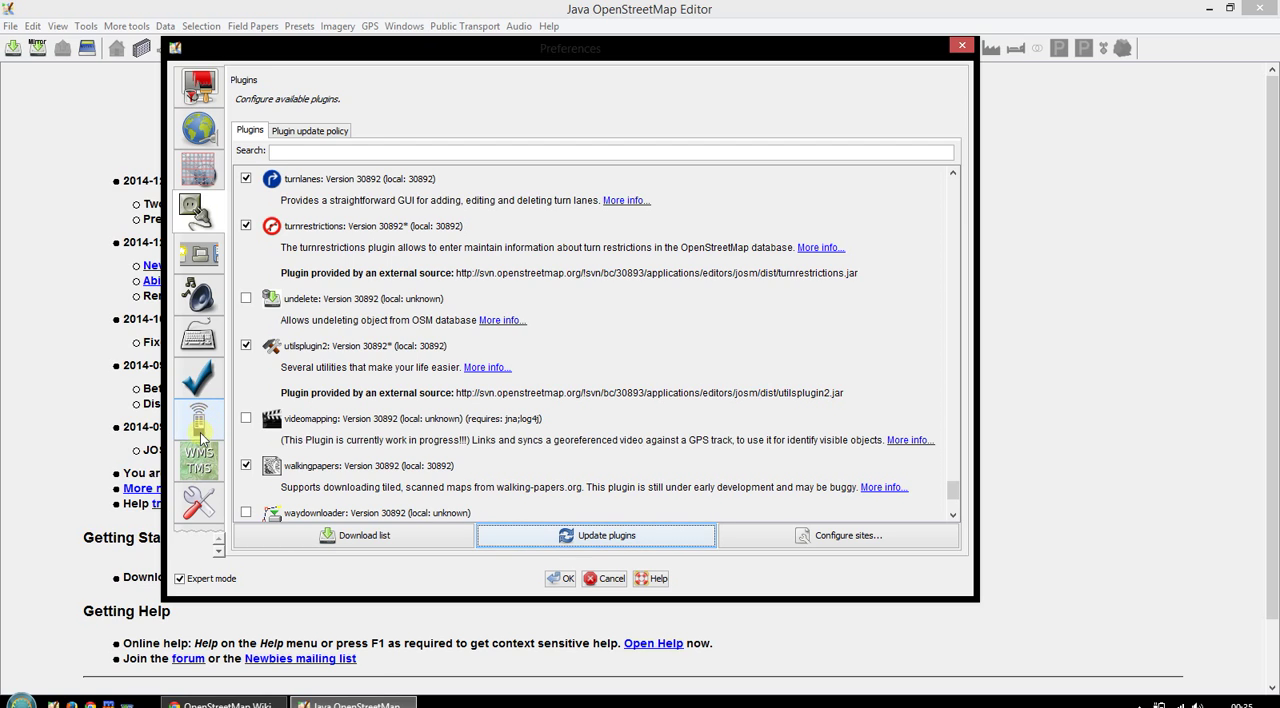
- Switch remote control off and back on in the remote control settings
click(199, 424)
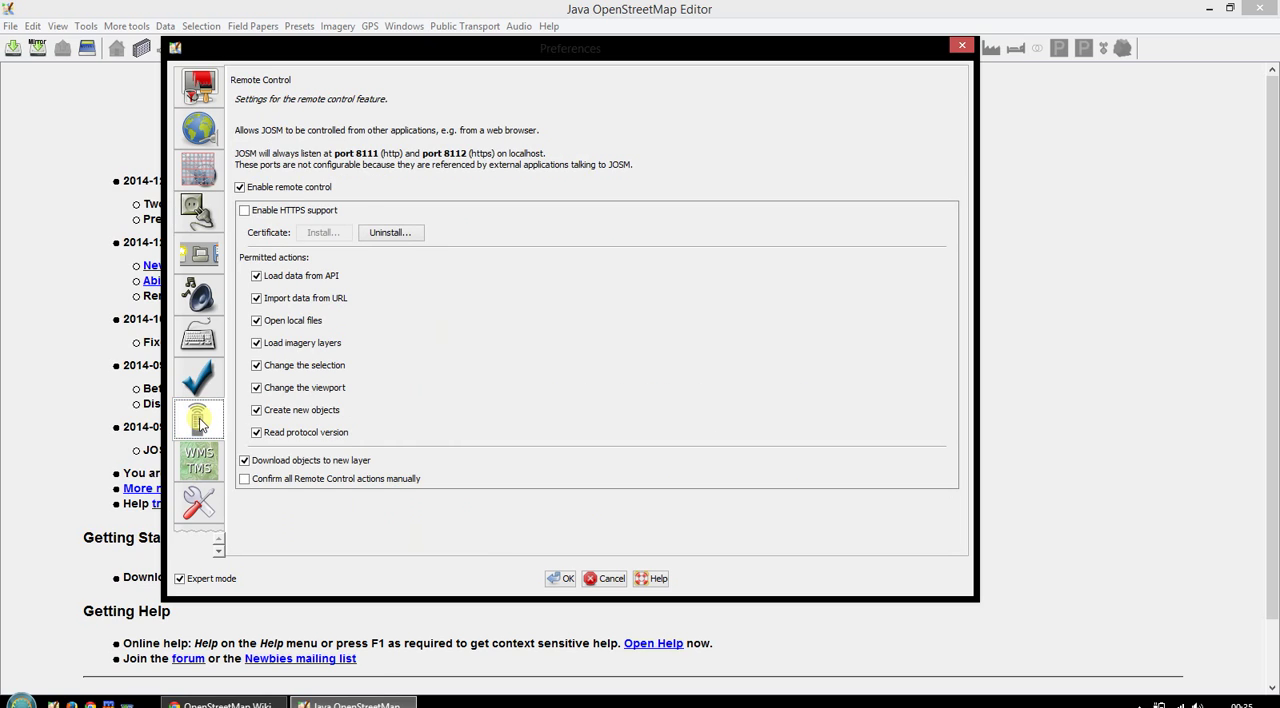
click(245, 190)
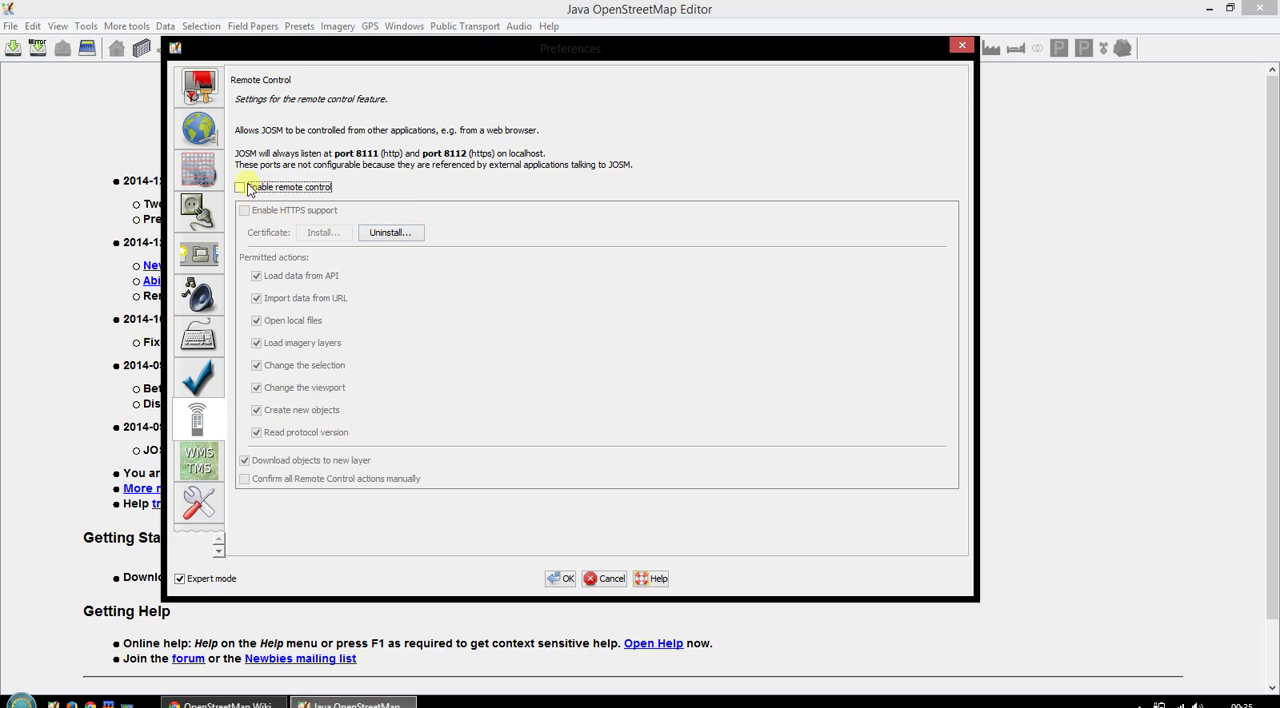
click(242, 189)
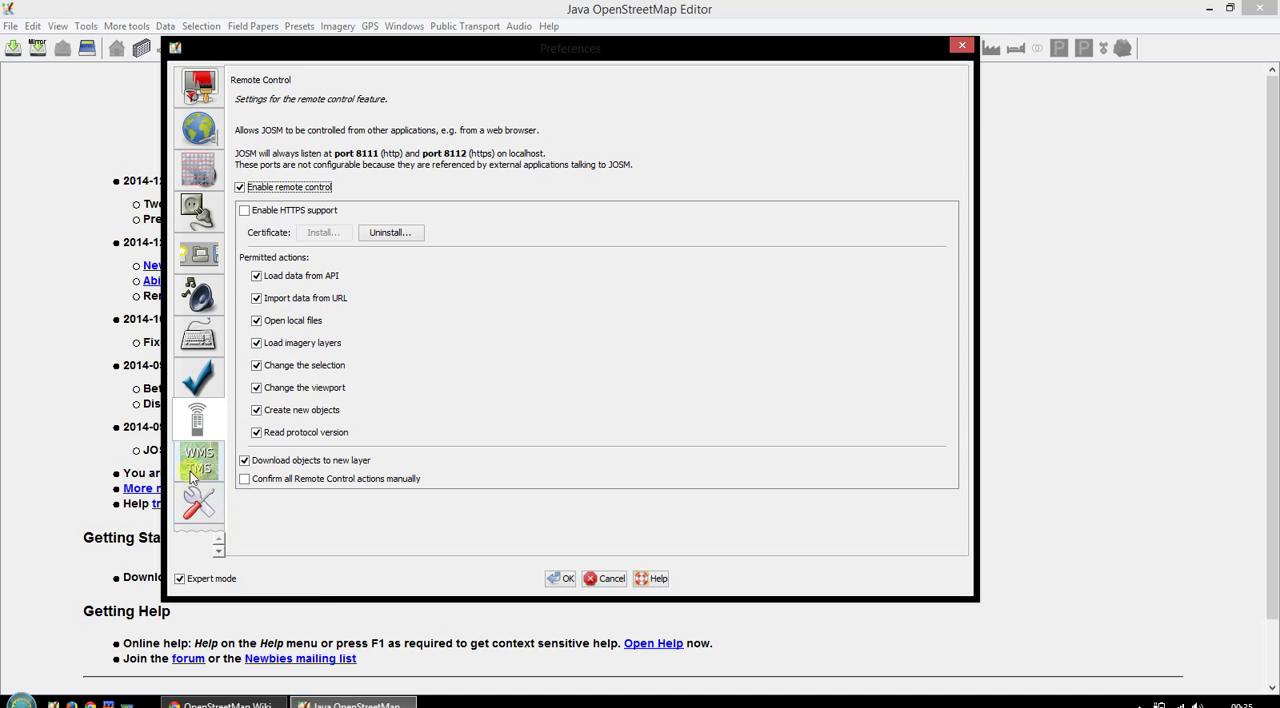
- Save the preferences and restart JOSM to activate the downloaded plugins
click(566, 580)
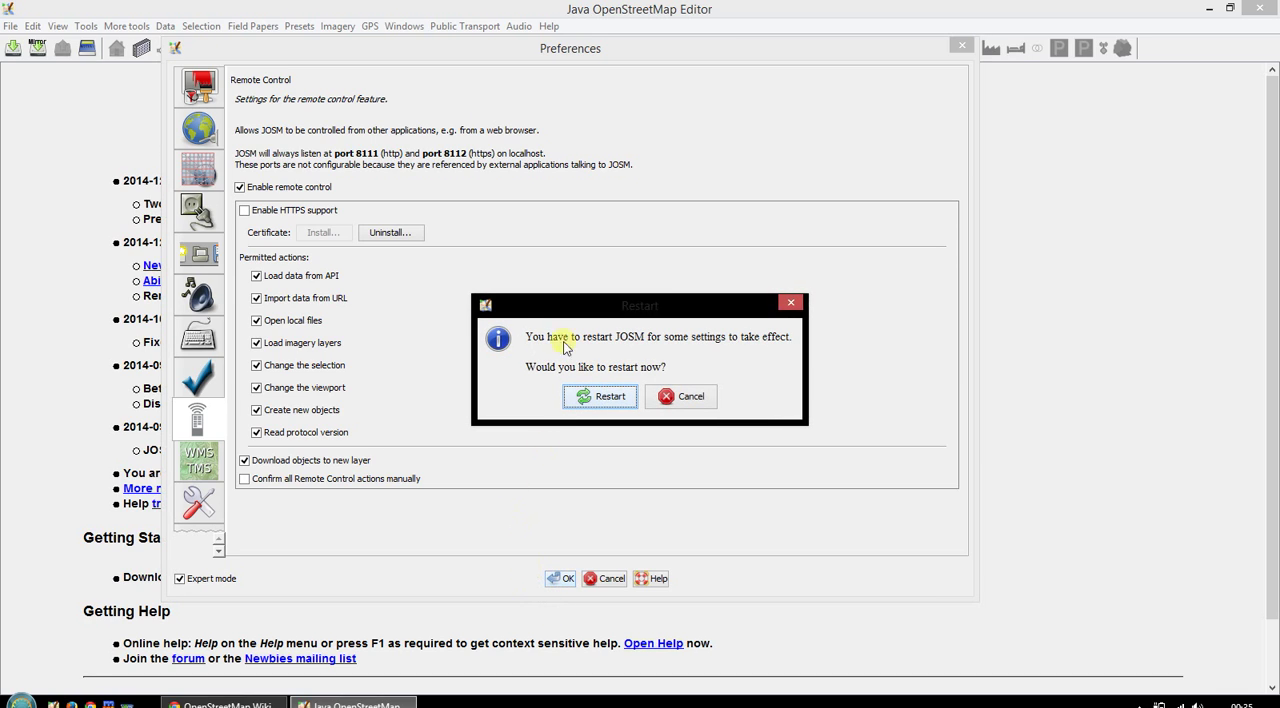
click(601, 397)
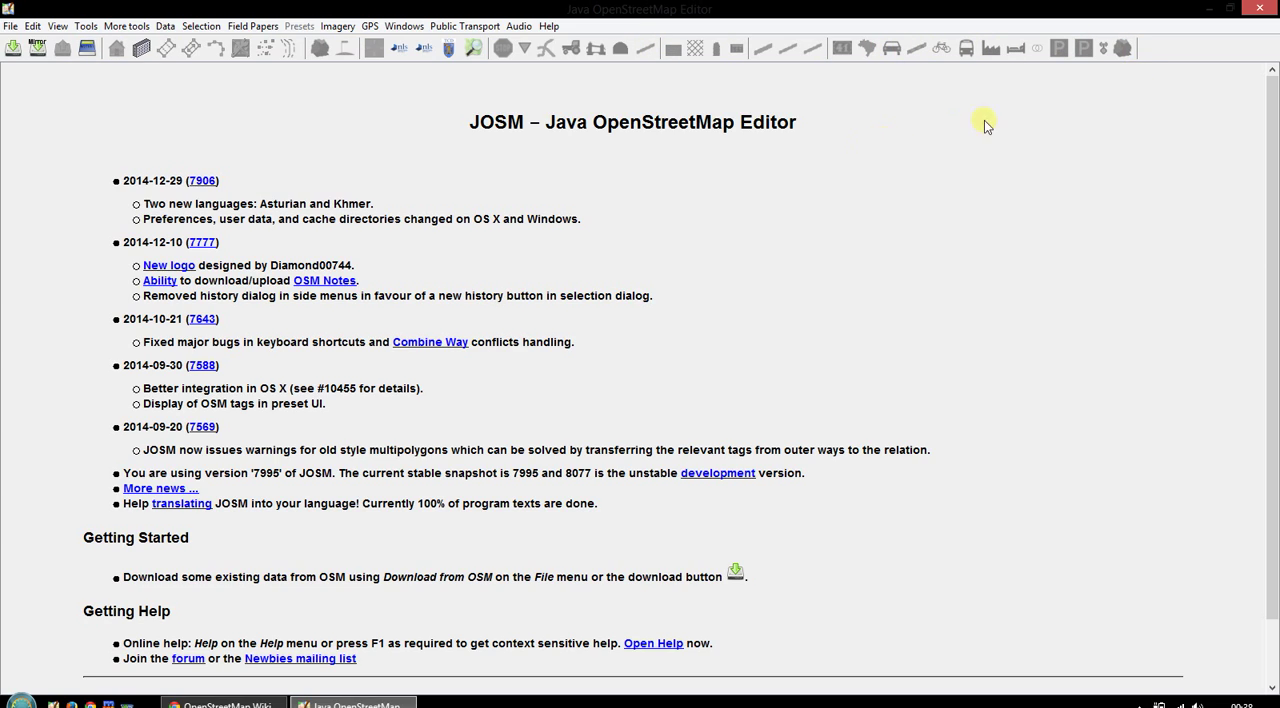
- Open the toolbar customization, move the Preferences window aside and look through the current toolbar entries from Download from OSM to the end
right_click(1165, 48)
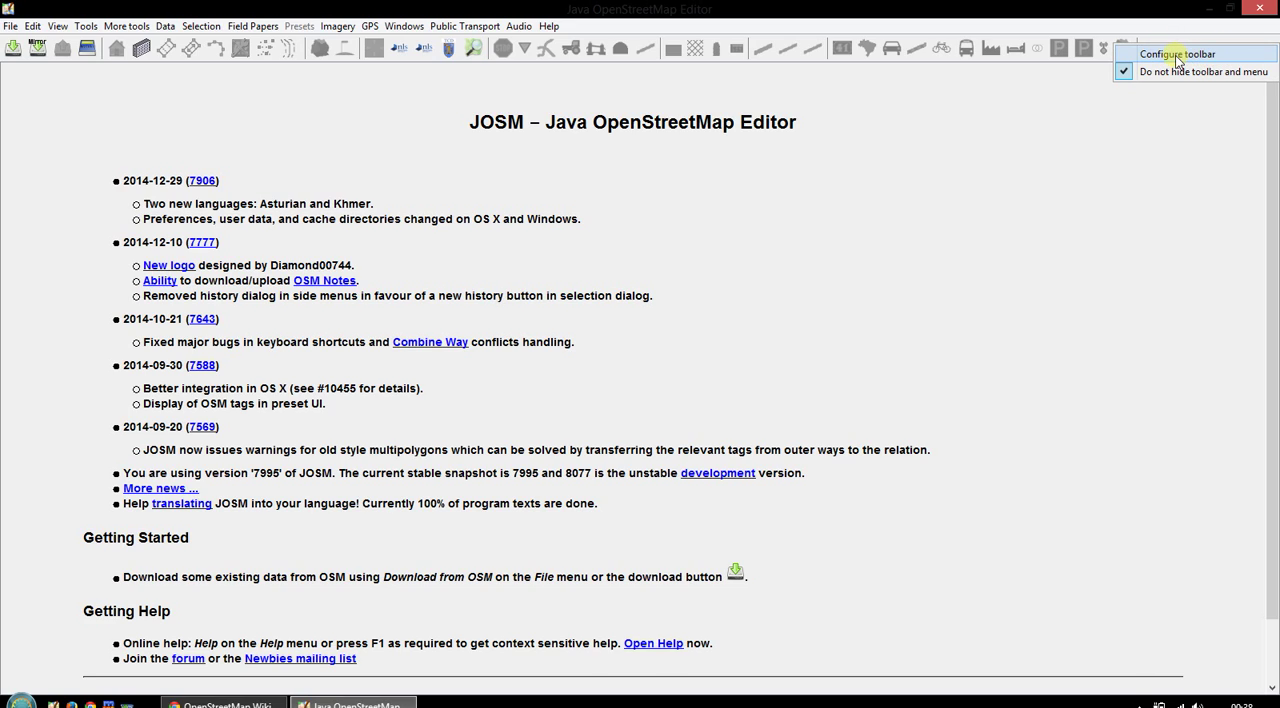
click(1176, 56)
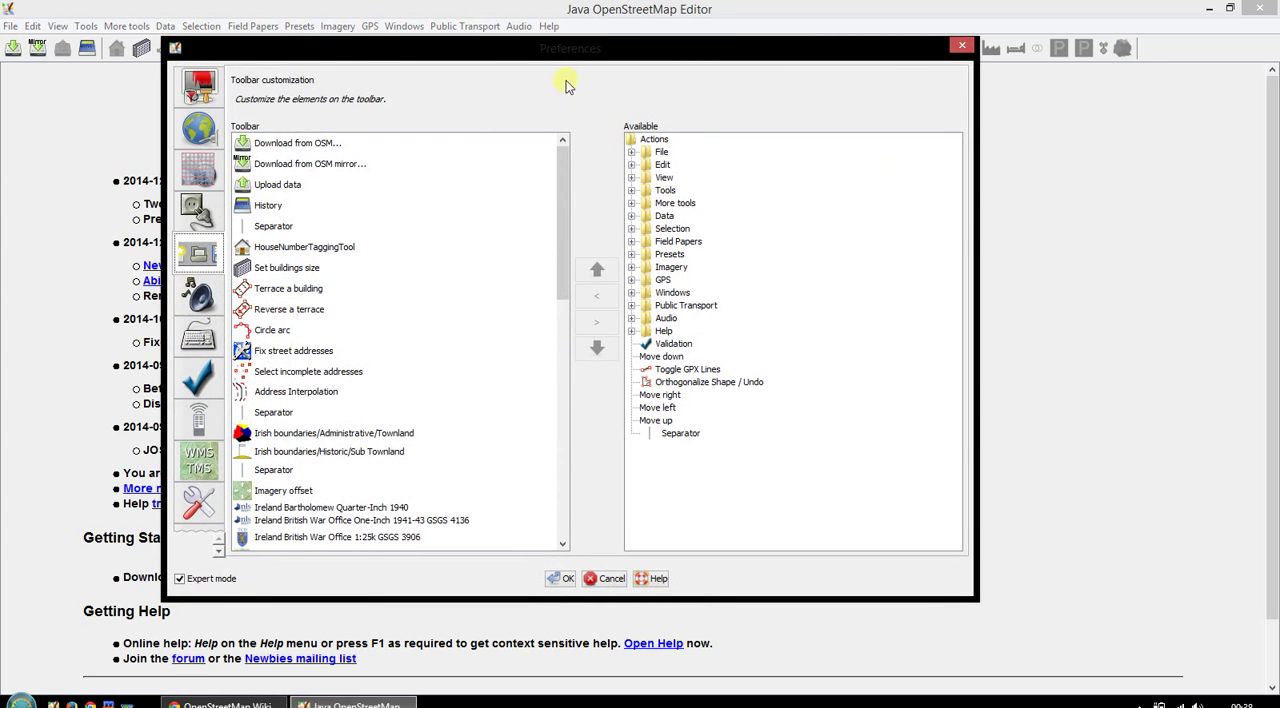
drag(607, 53, 753, 65)
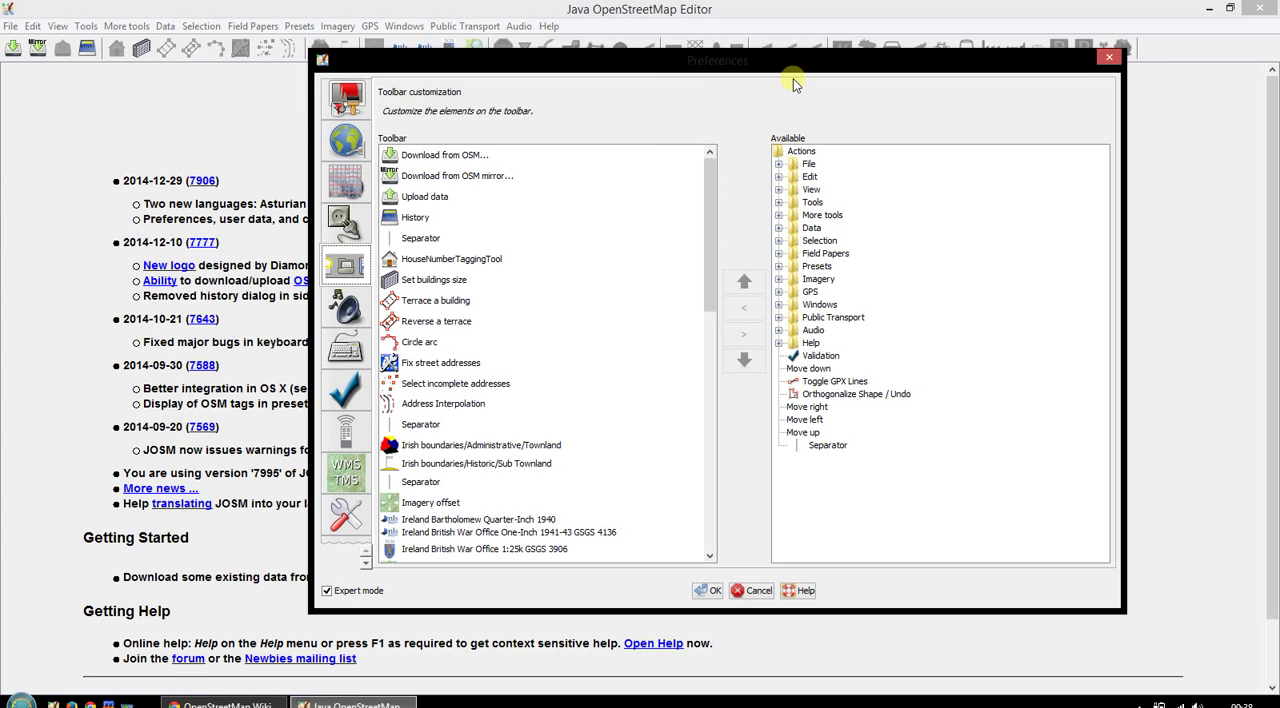
click(470, 158)
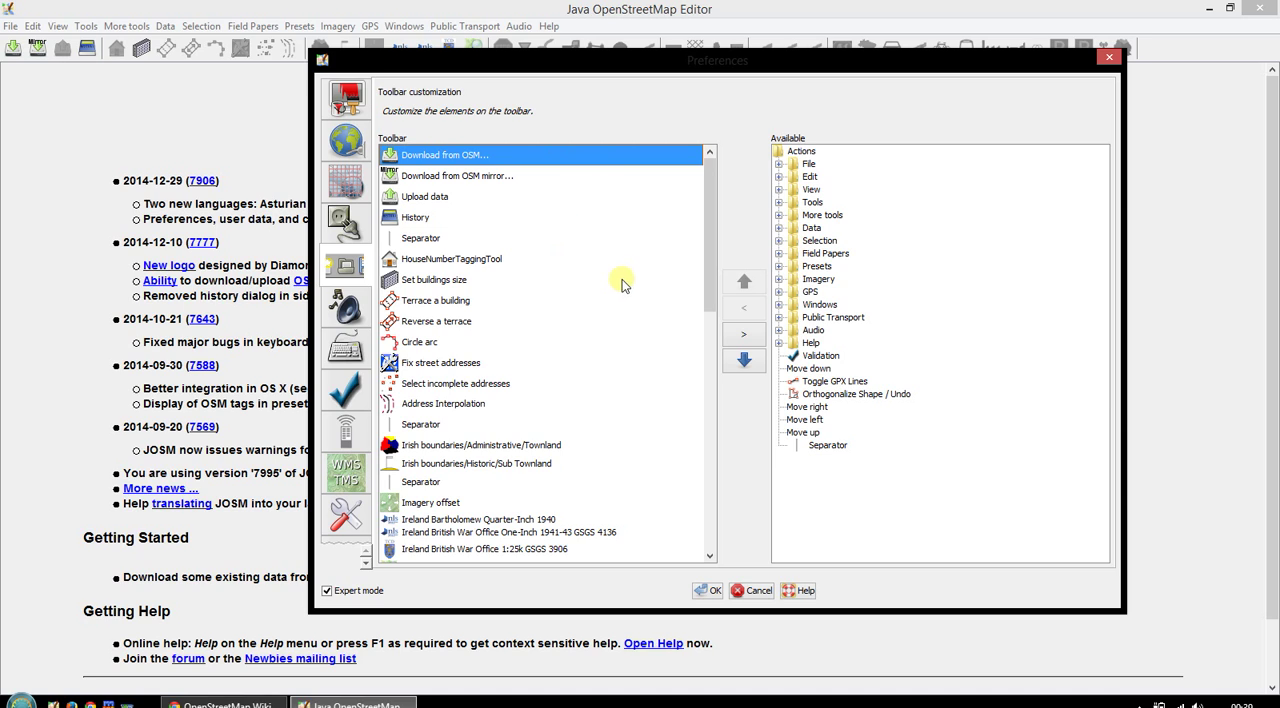
drag(710, 285, 690, 575)
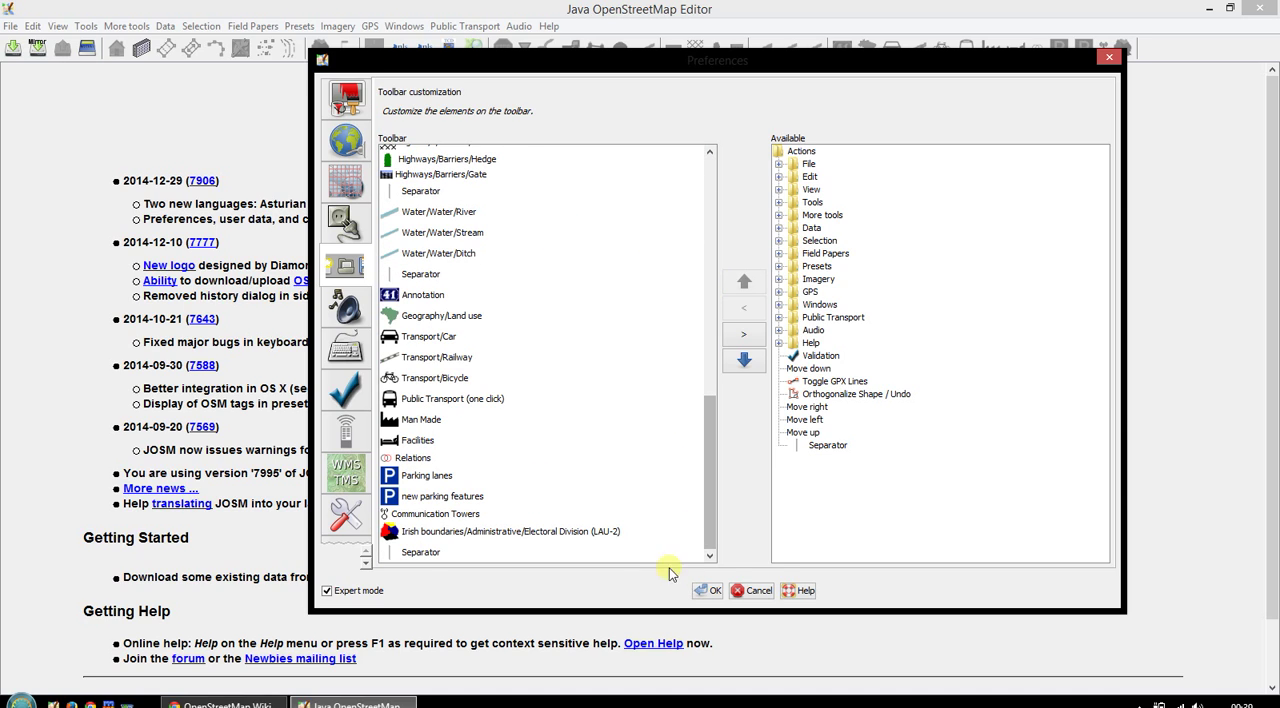
- Insert the File group's Open action at the final separator of the toolbar list, and remove the selected entries again
click(636, 558)
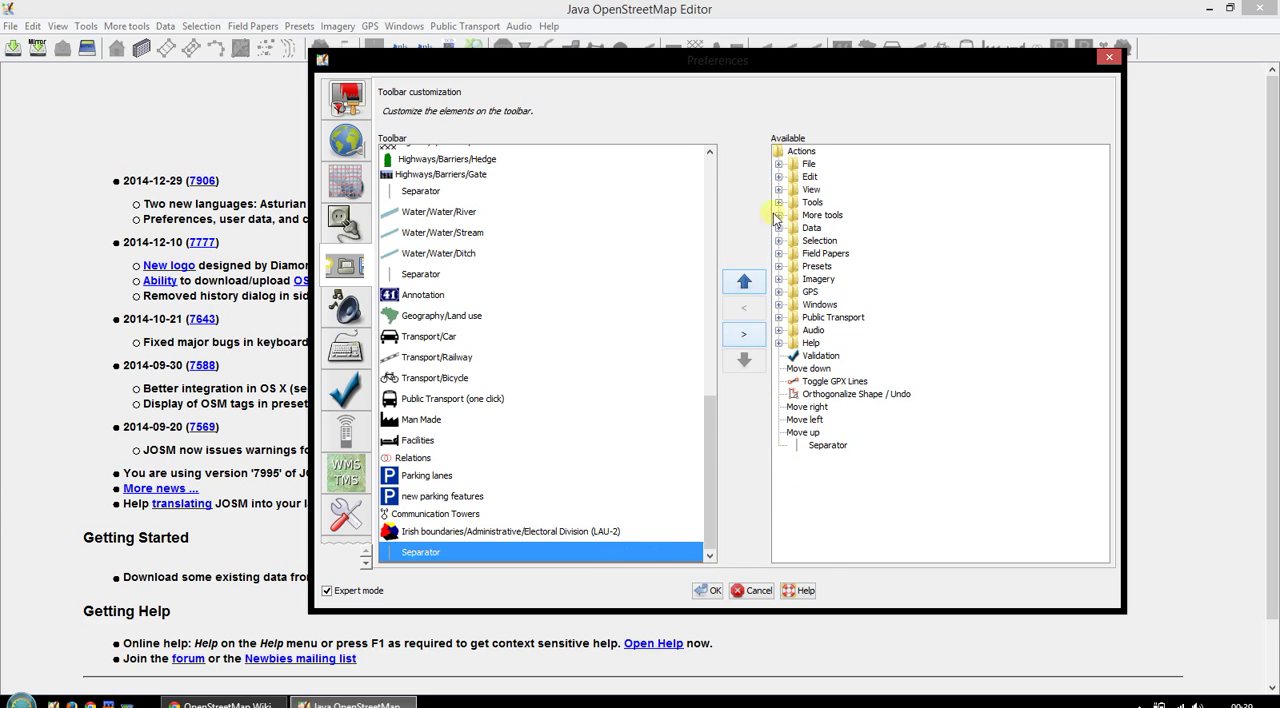
click(779, 164)
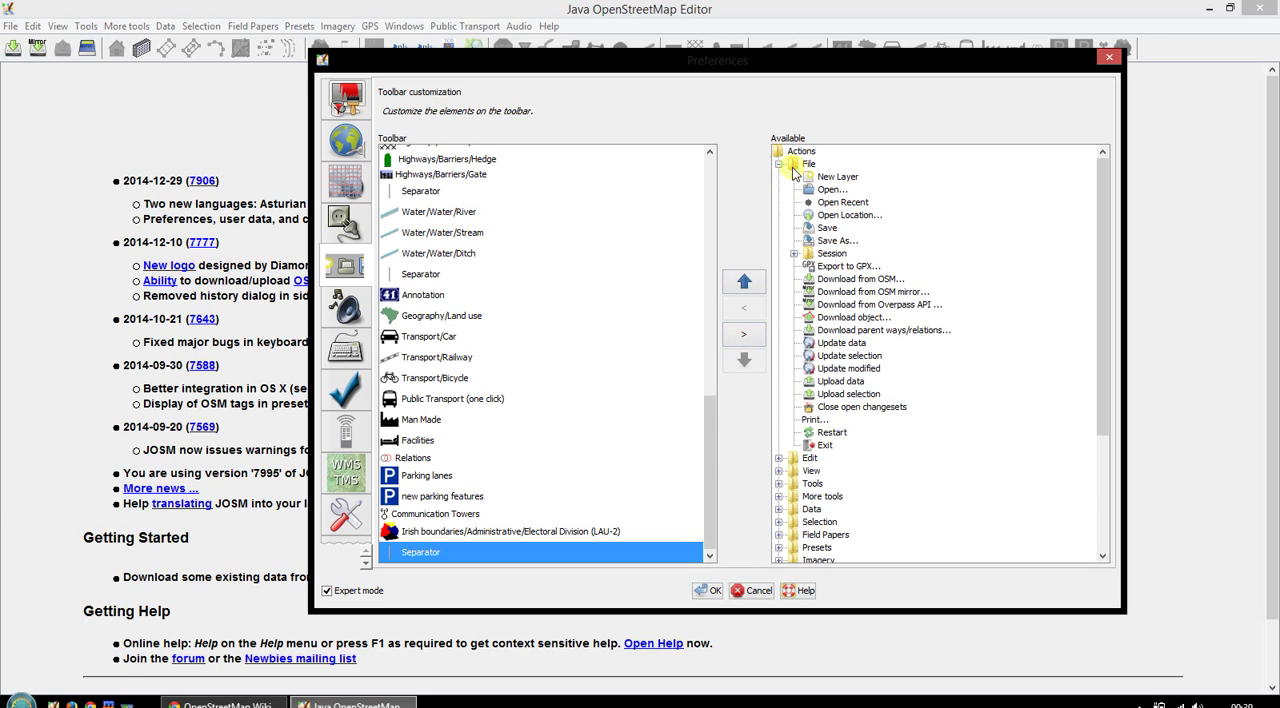
click(828, 189)
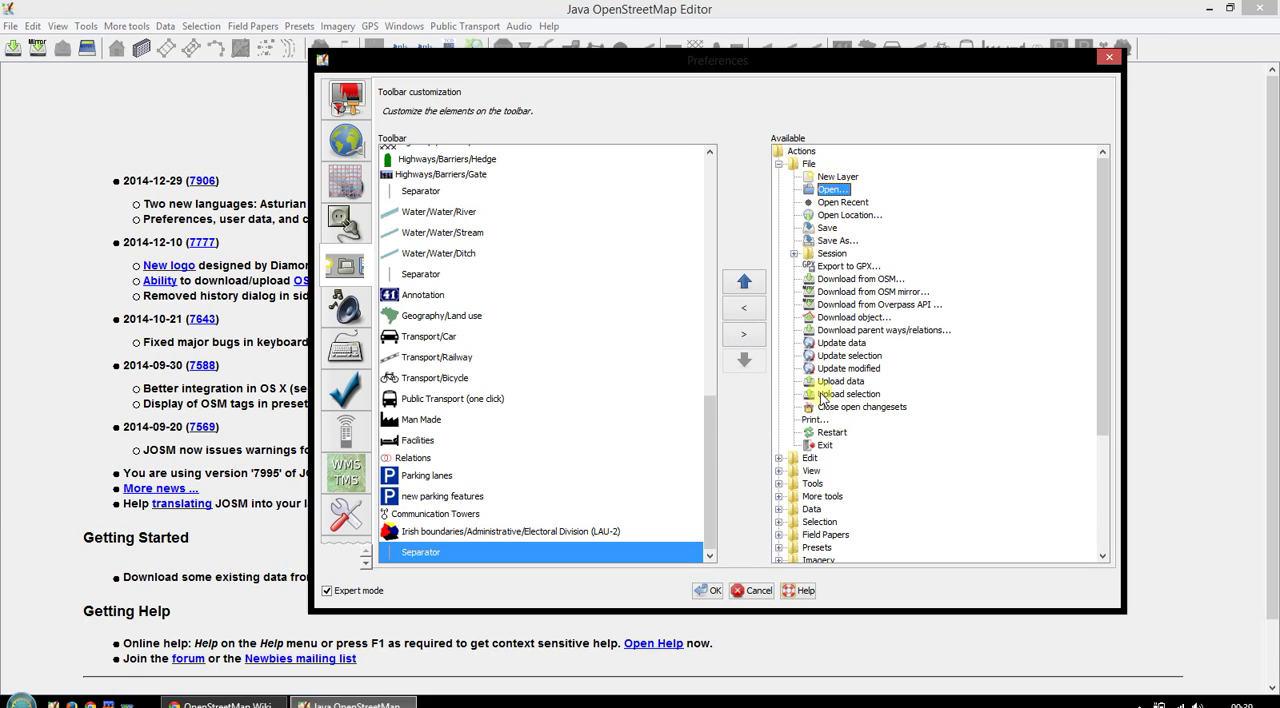
click(746, 311)
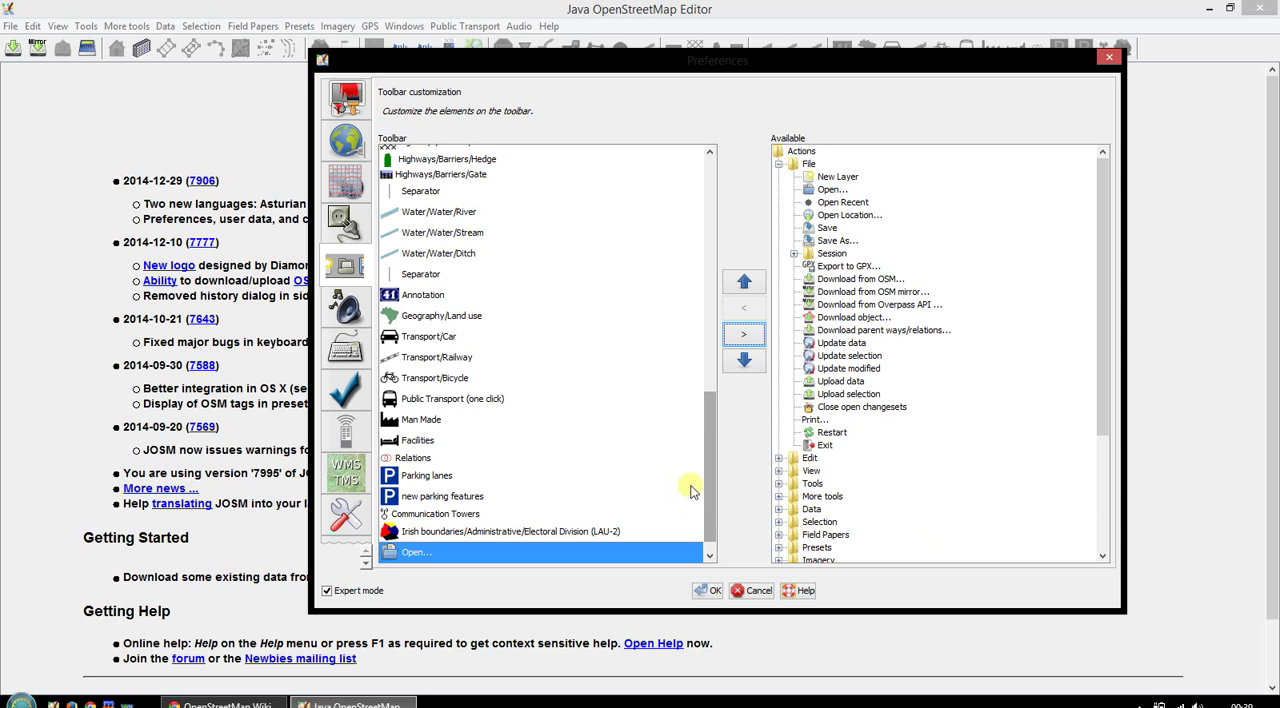
click(740, 338)
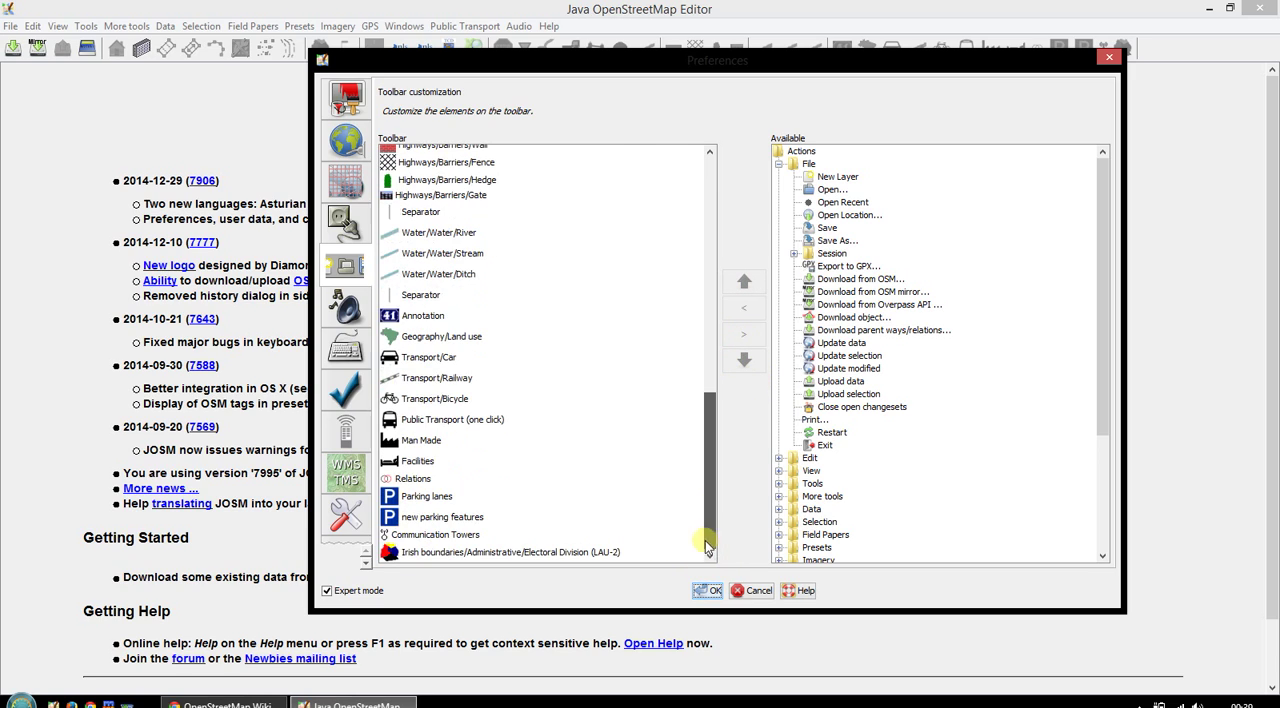
- Insert the Open action at the Irish boundaries Electoral Division entry and move it down to the end of the toolbar list
click(621, 560)
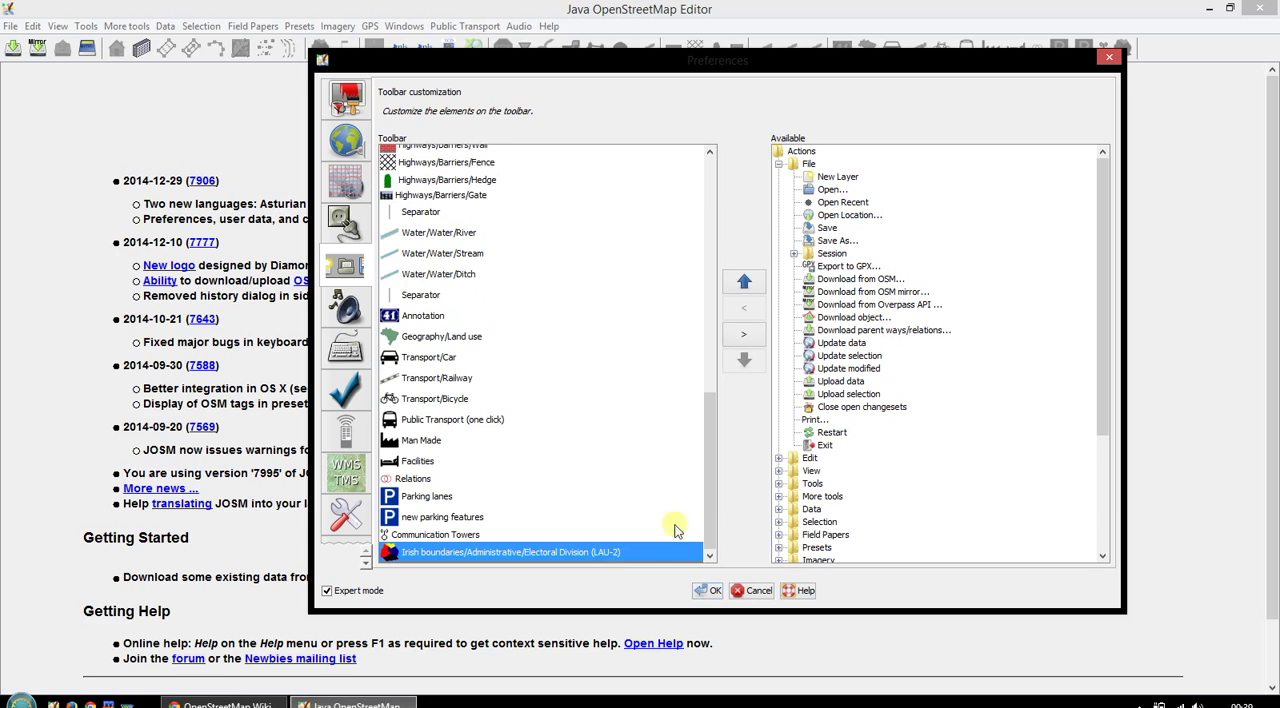
click(832, 190)
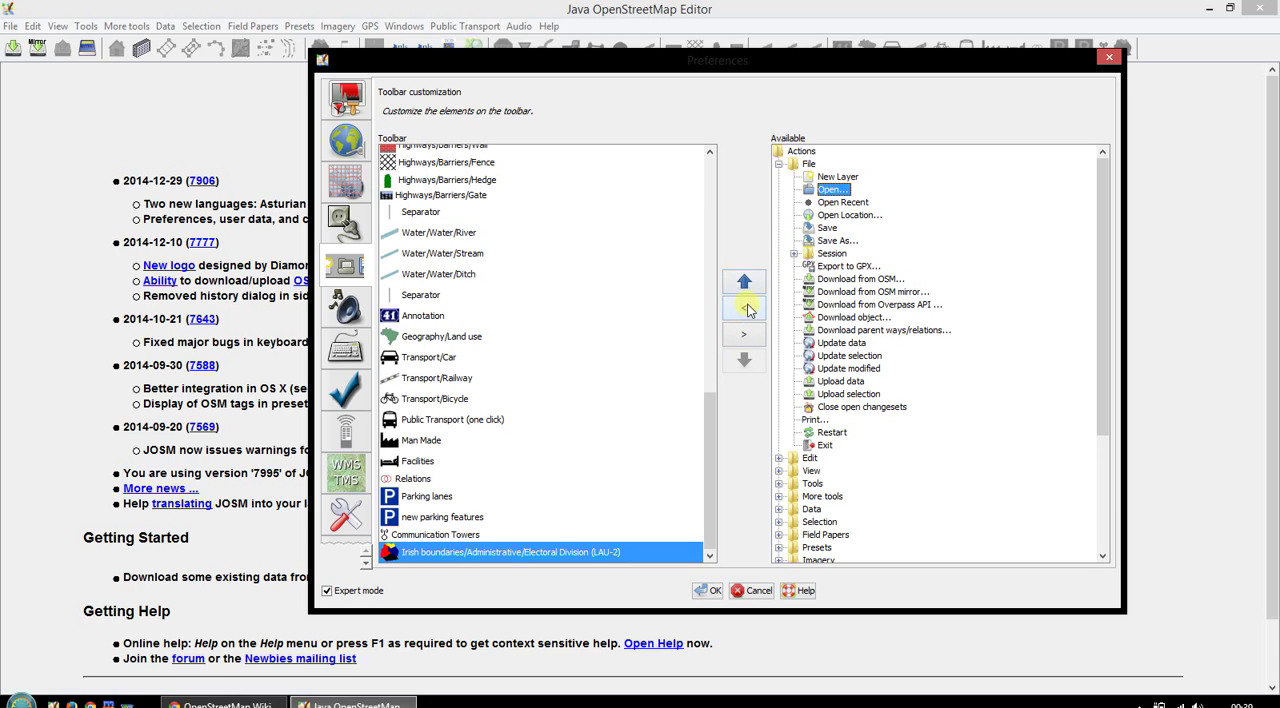
click(748, 310)
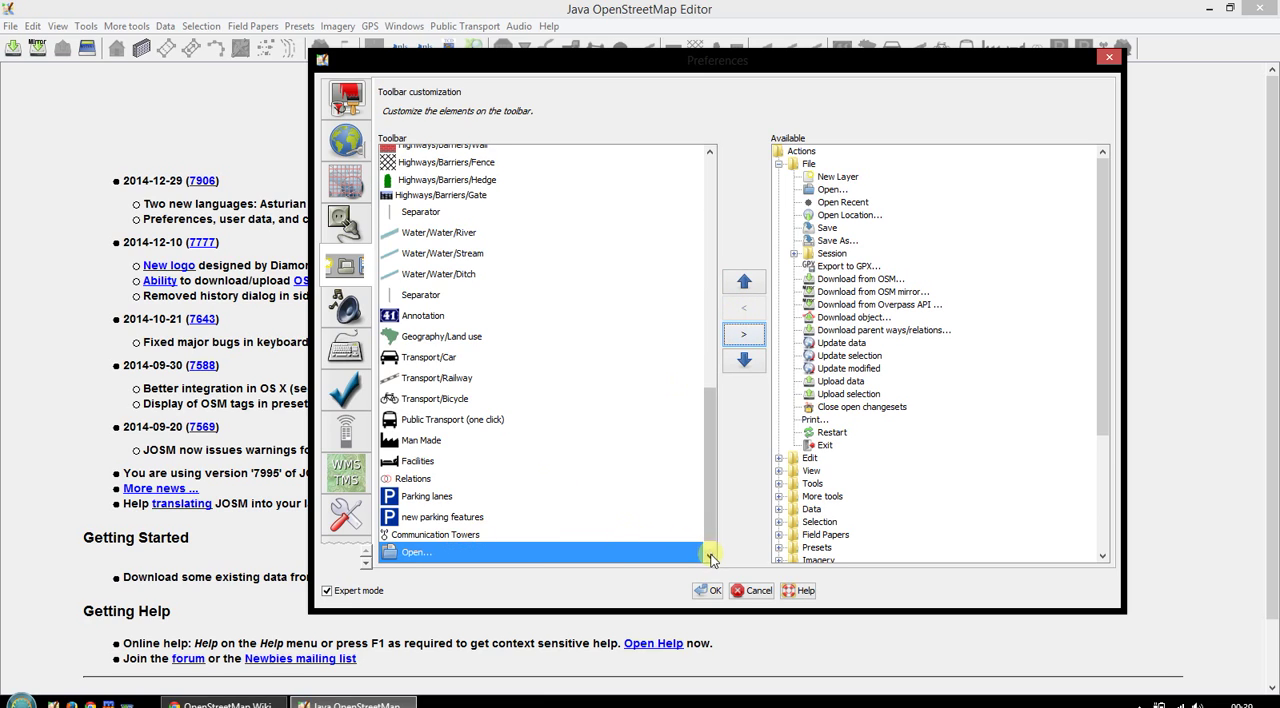
click(710, 557)
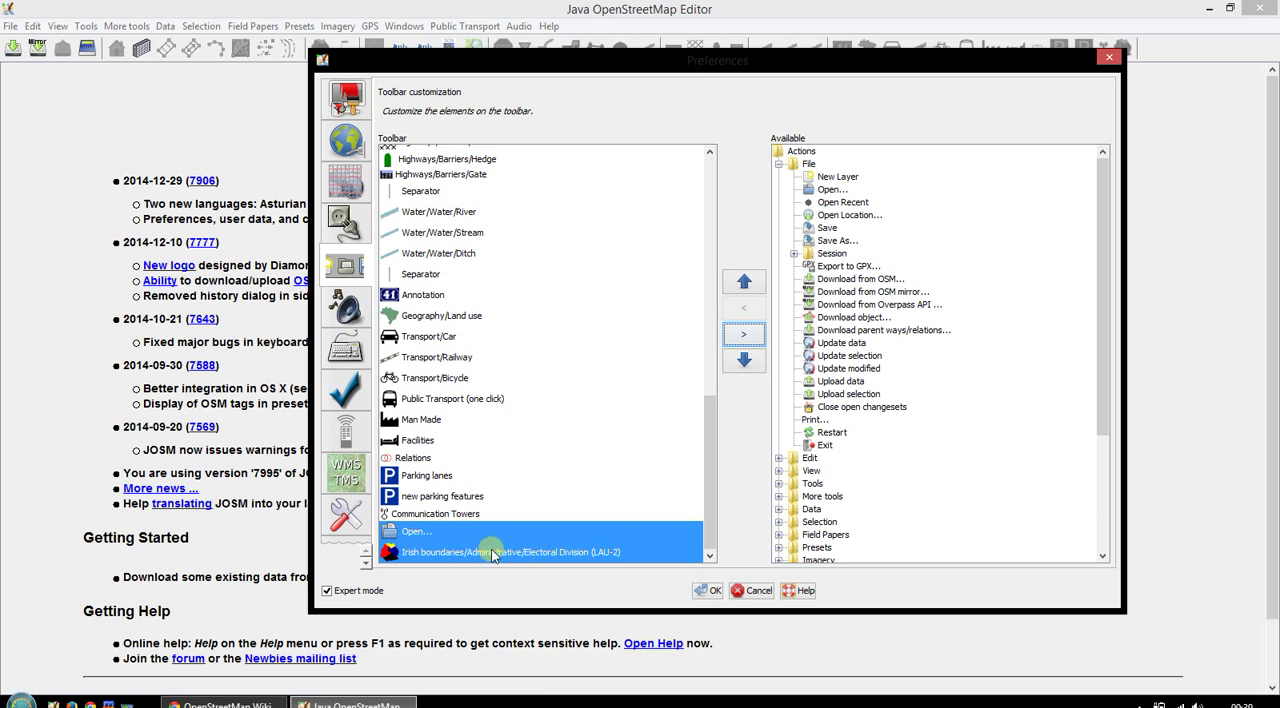
click(442, 531)
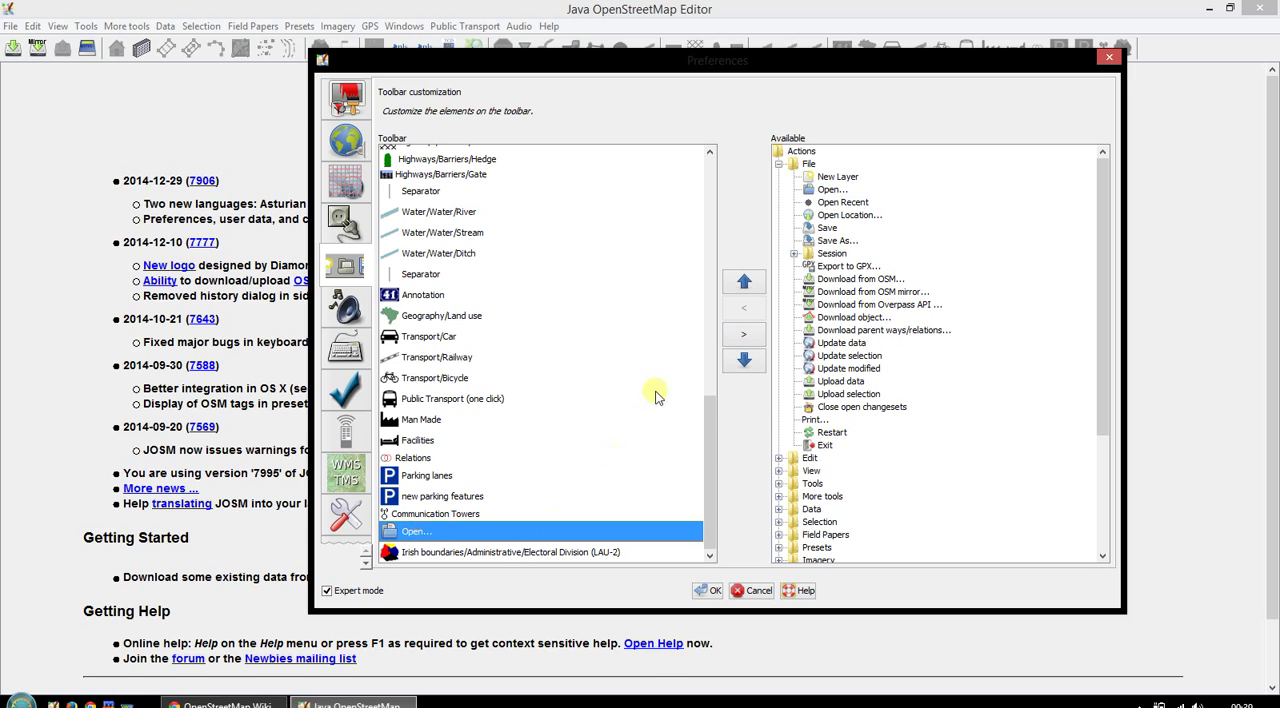
click(745, 360)
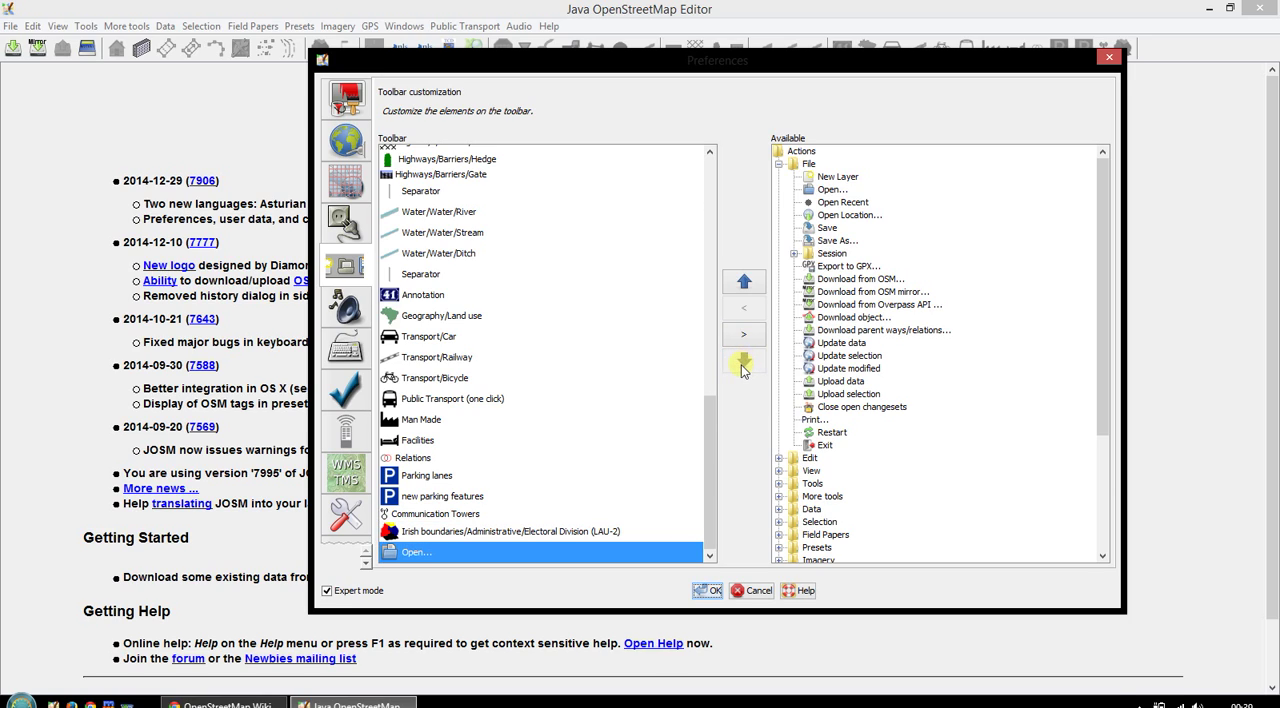
- Try reordering the Open entry up and down the toolbar list, and remove it from the toolbar
click(745, 282)
click(745, 282)
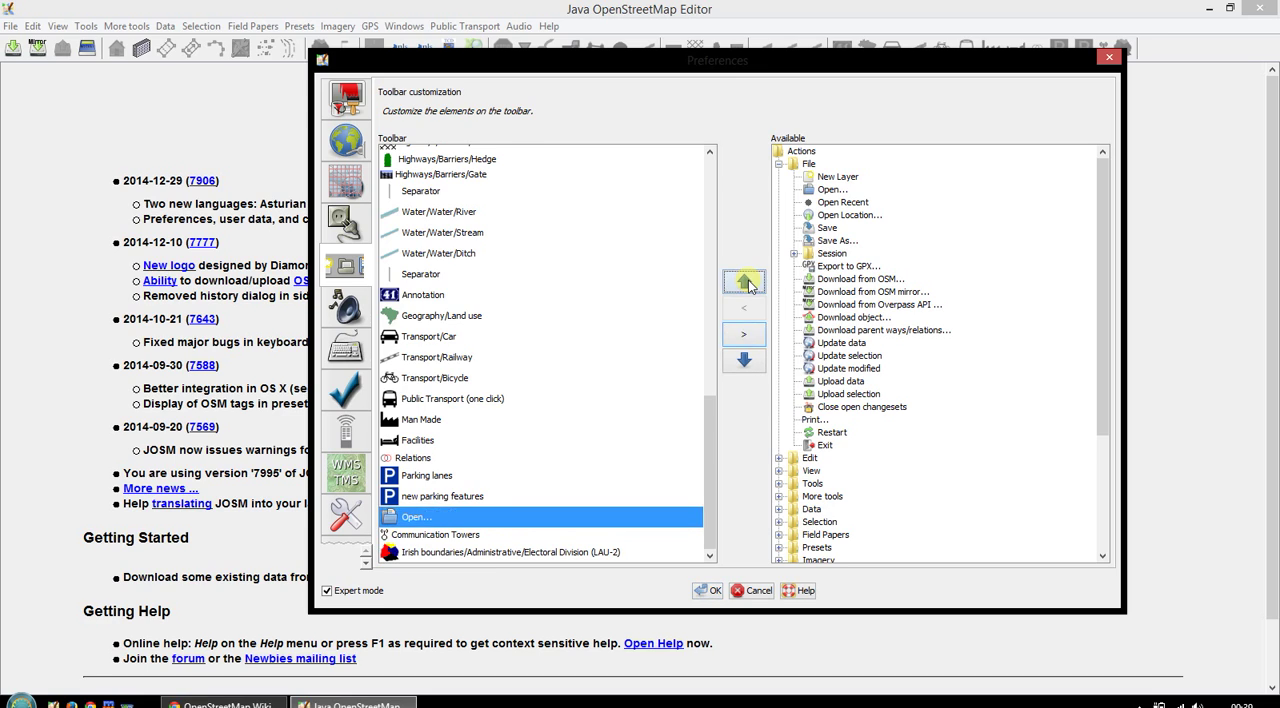
click(745, 282)
click(745, 282)
click(746, 283)
click(744, 359)
click(744, 359)
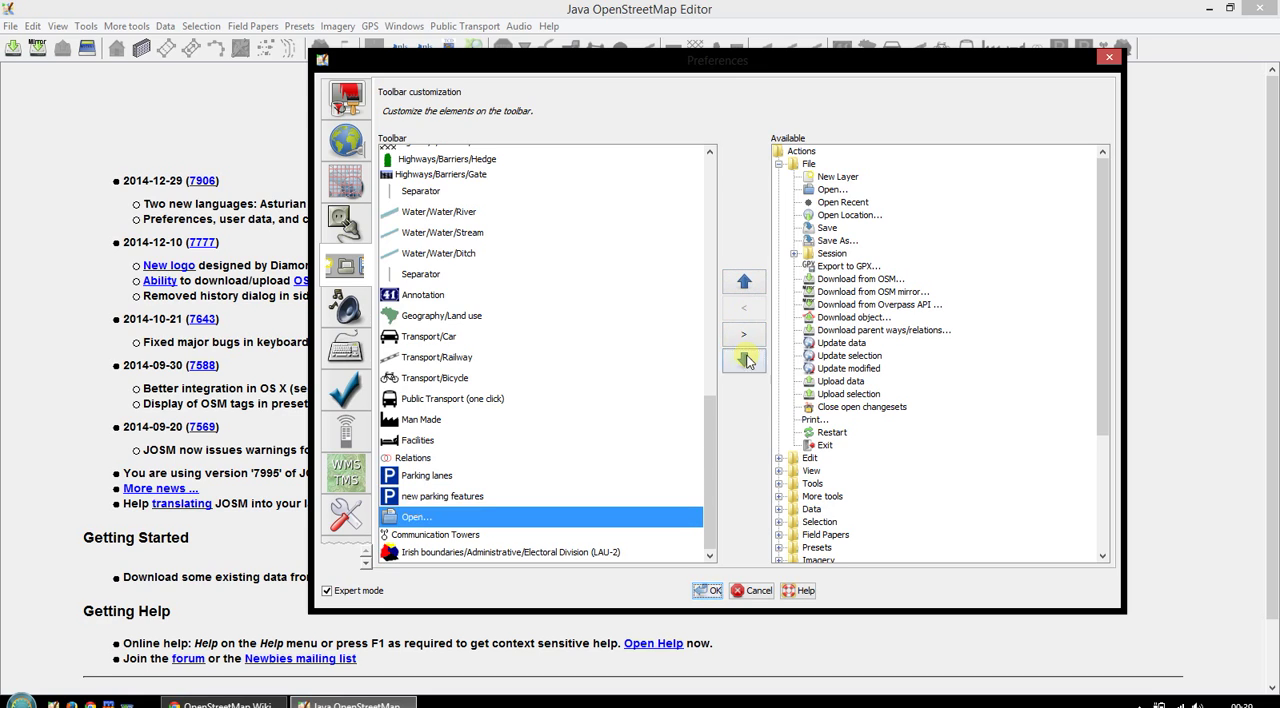
click(744, 359)
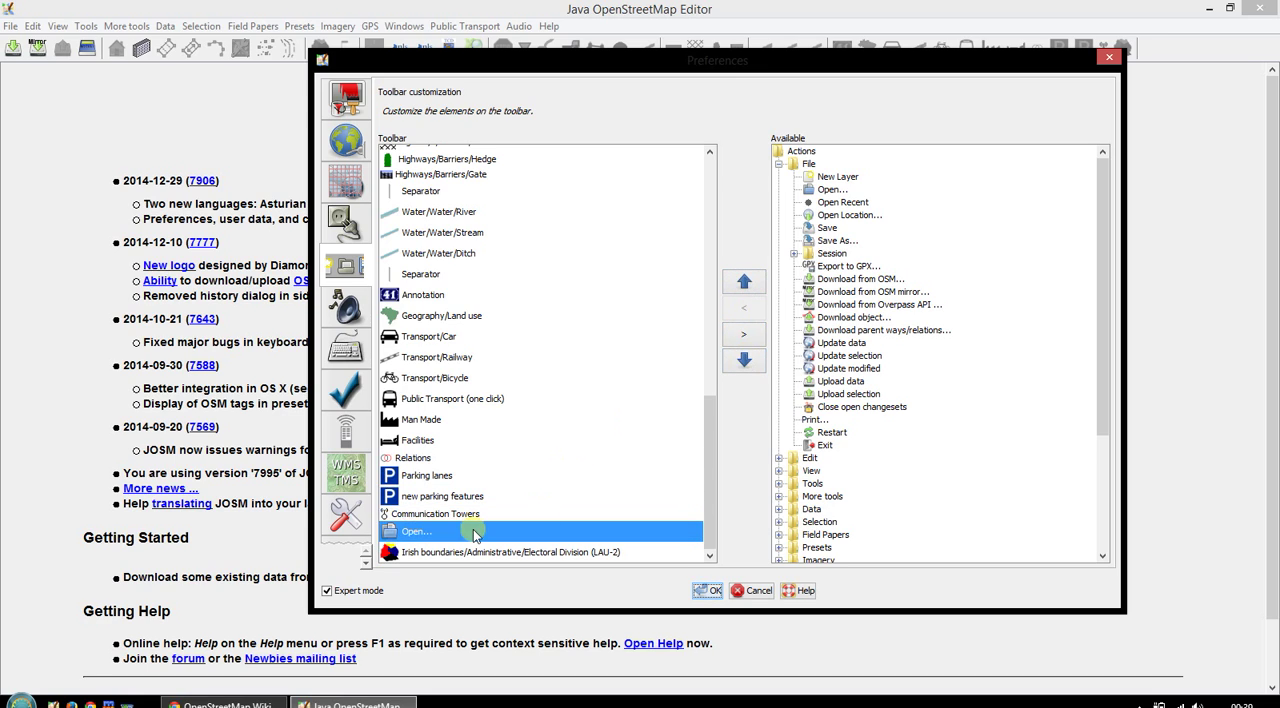
click(744, 336)
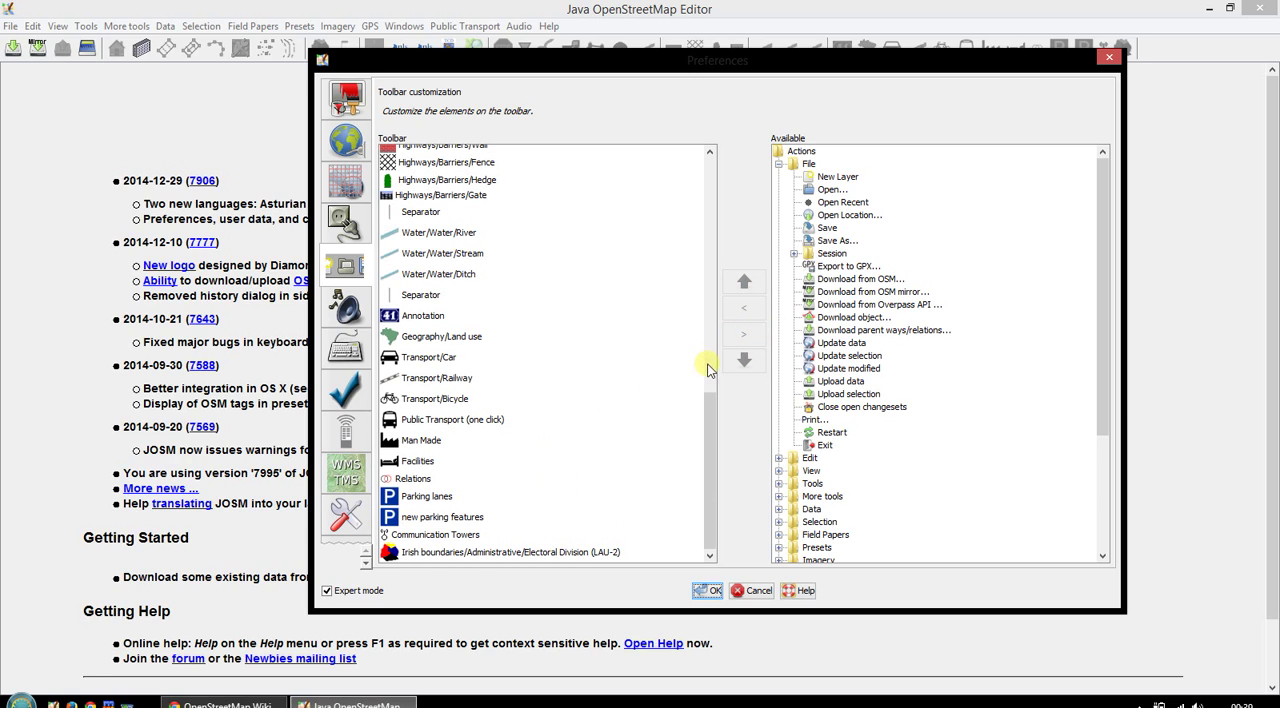
- Look through the toolbar list for the separators that divide the upper tool groups
drag(708, 378, 707, 178)
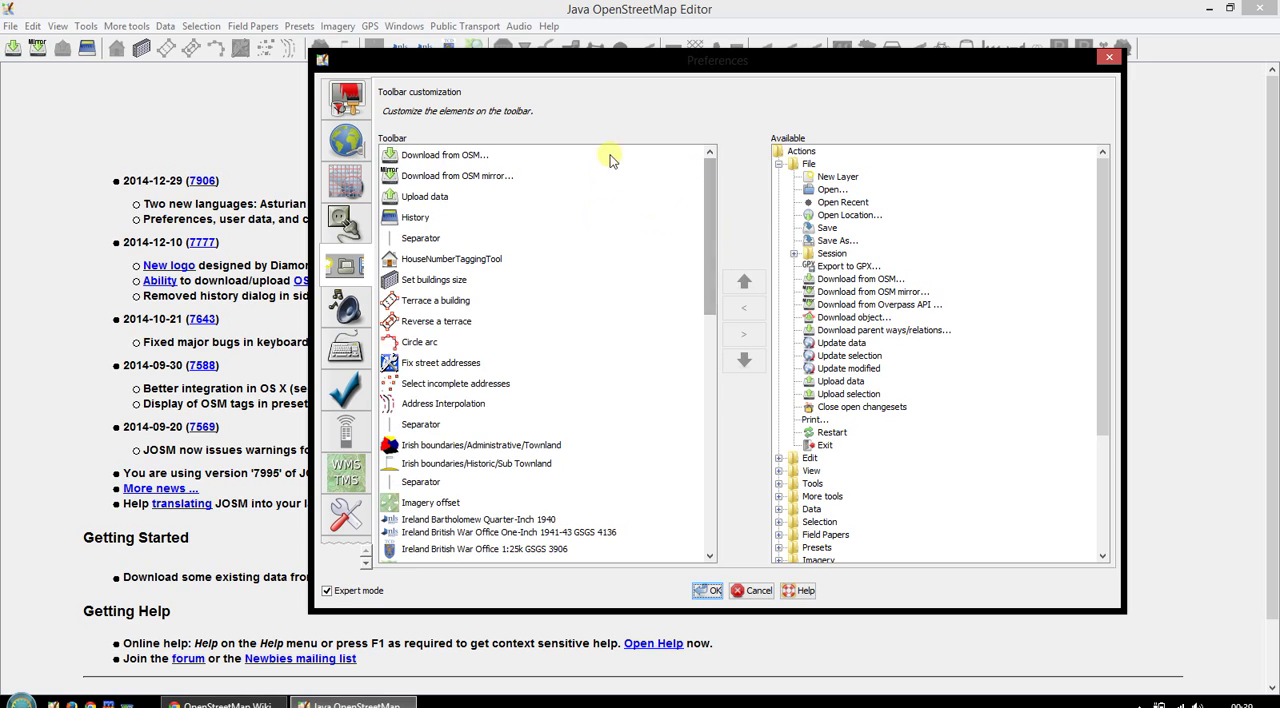
scroll(443, 175, down, 3)
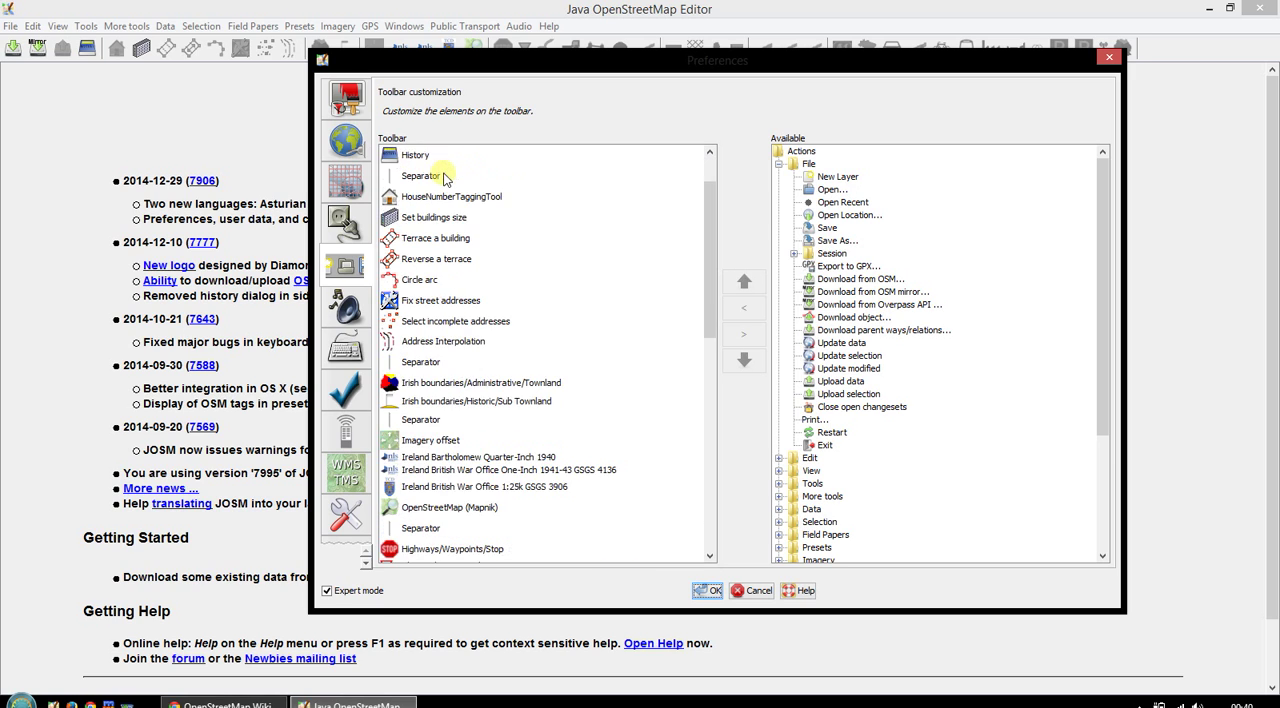
scroll(443, 180, down, 9)
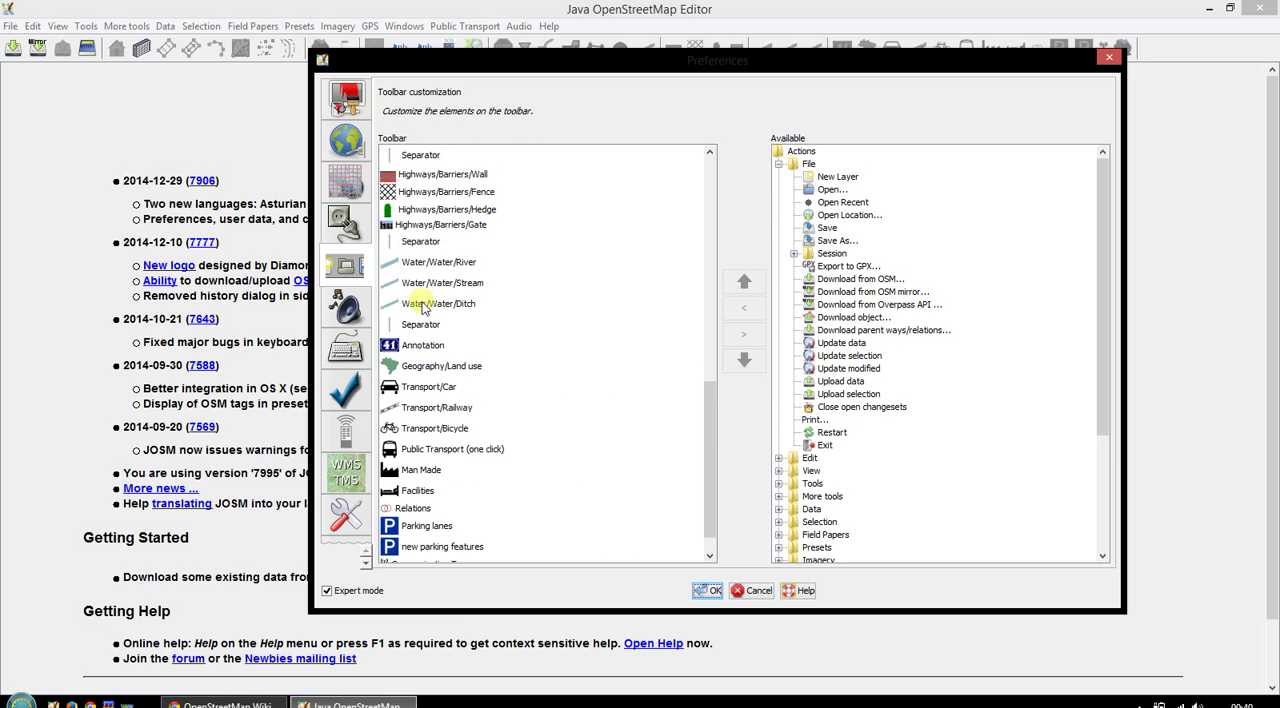
scroll(428, 303, up, 10)
click(432, 240)
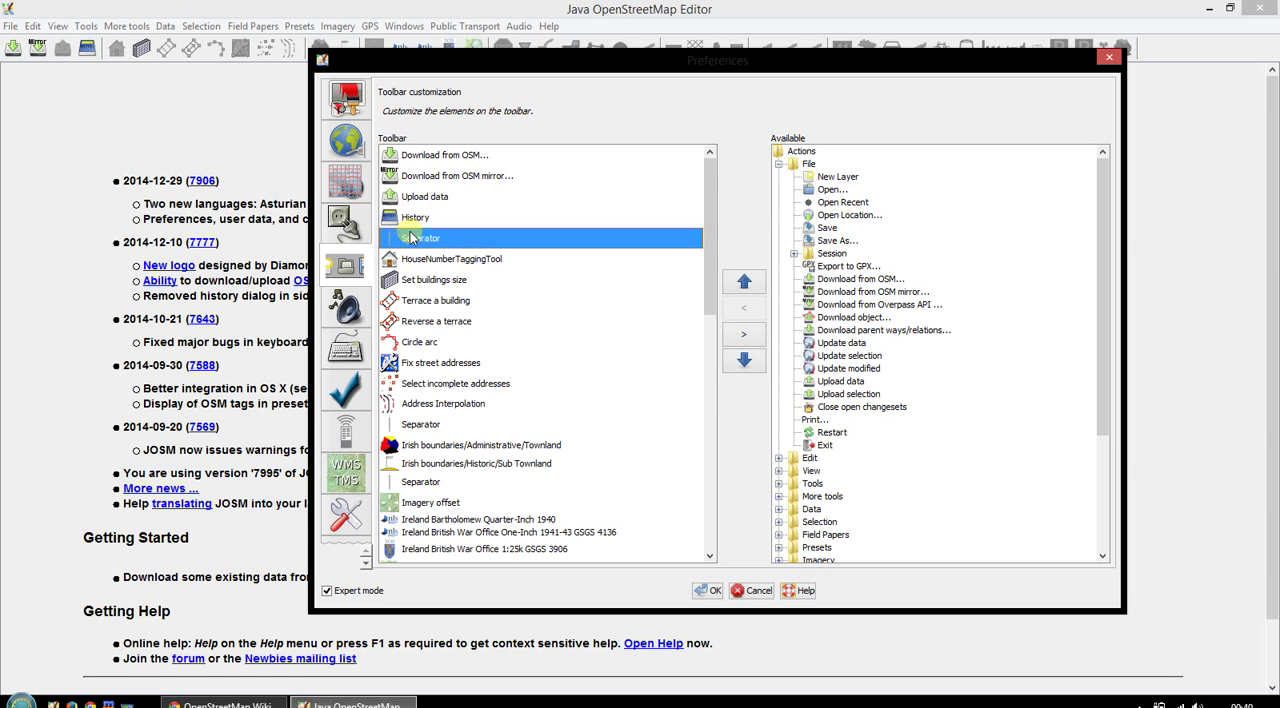
click(420, 425)
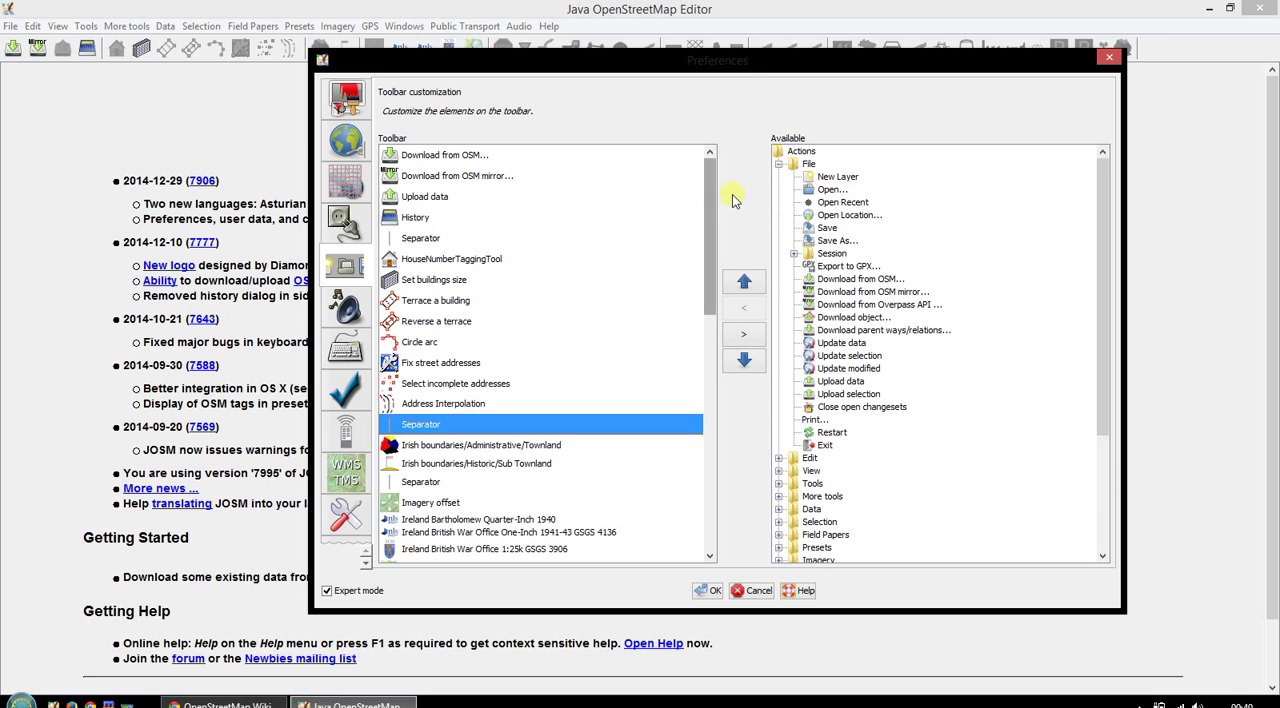
- Insert the Open action above Download from OSM at the start of the toolbar list, and remove it again
click(832, 189)
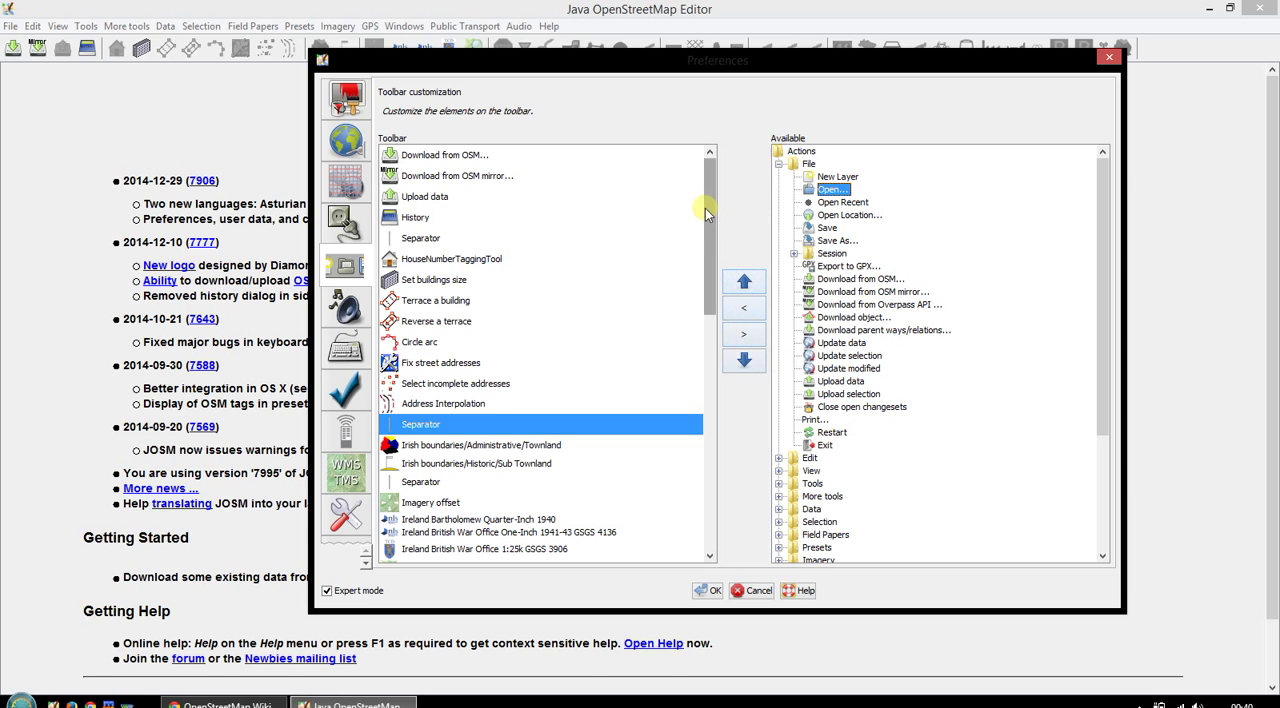
click(447, 156)
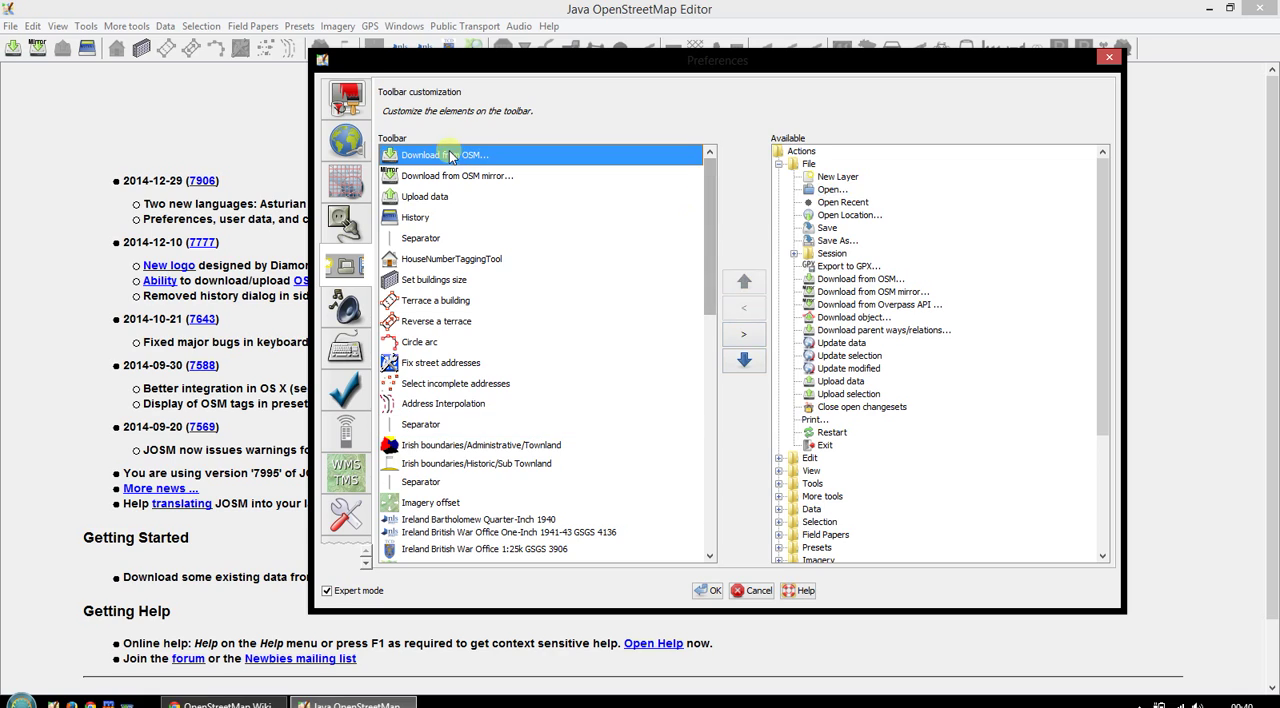
click(831, 192)
click(743, 310)
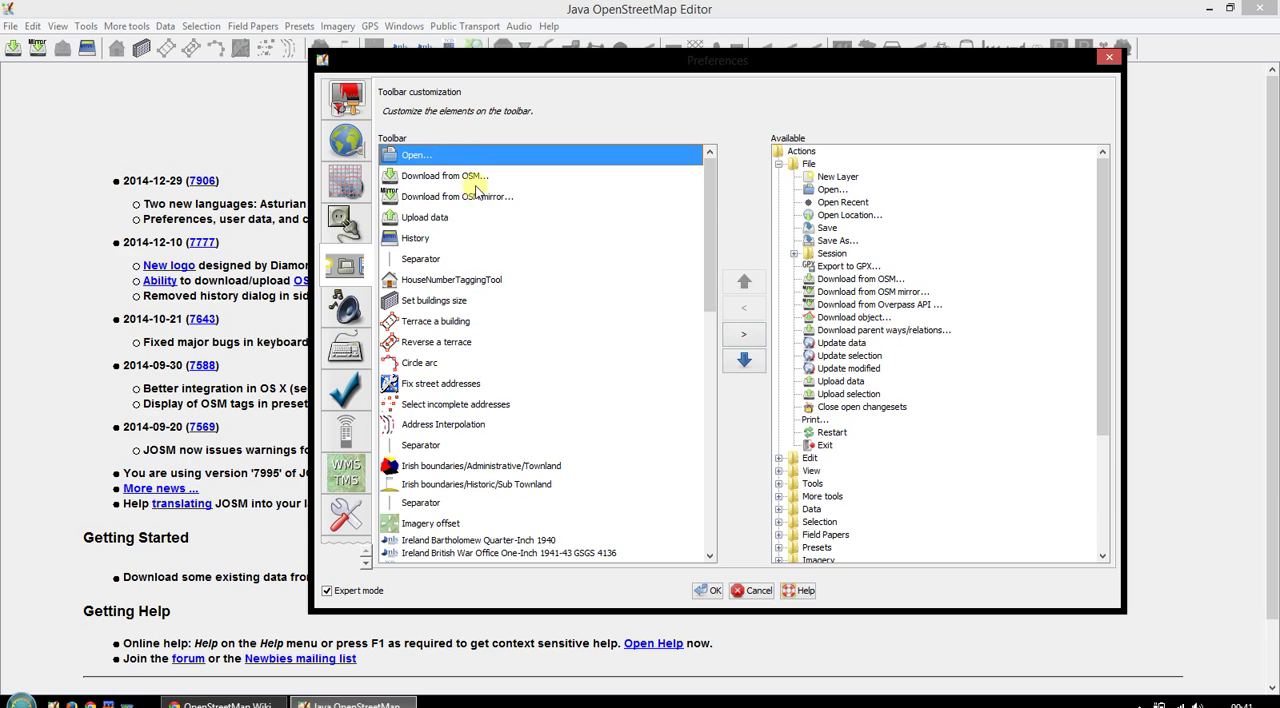
click(743, 333)
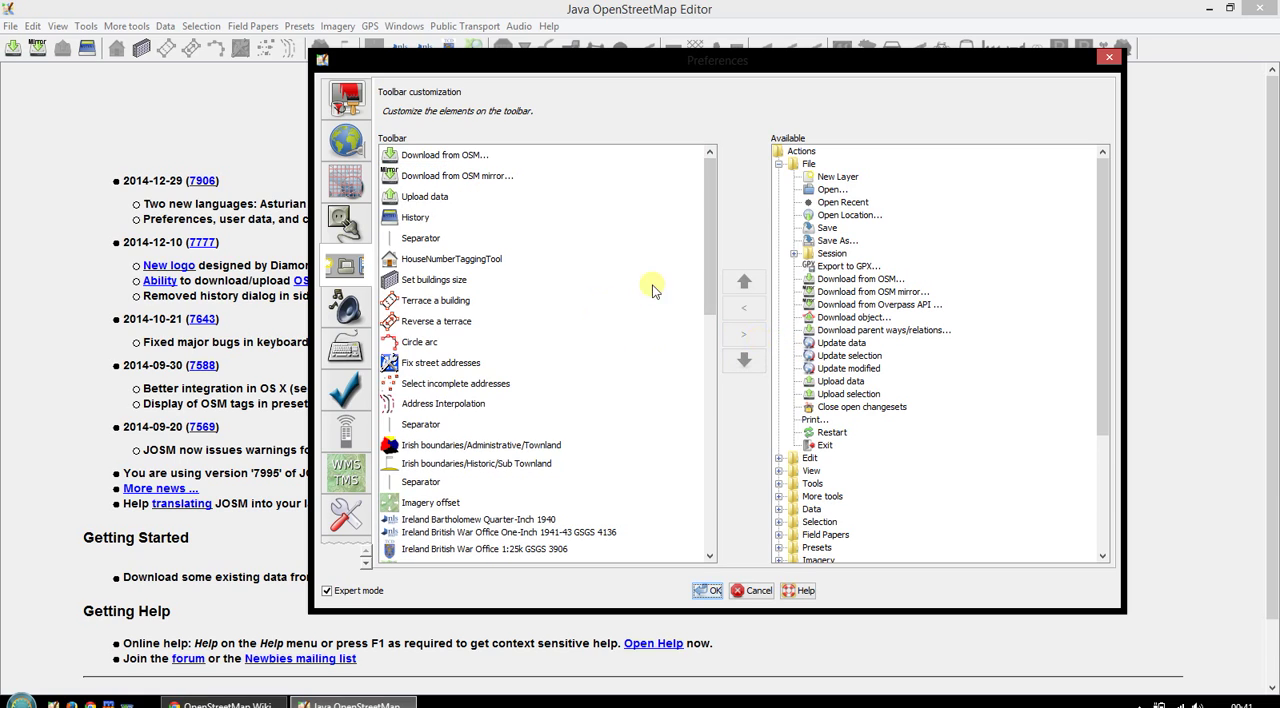
- Insert the Edit group's Search and Preferences actions above HouseNumberTaggingTool in the toolbar list
click(433, 258)
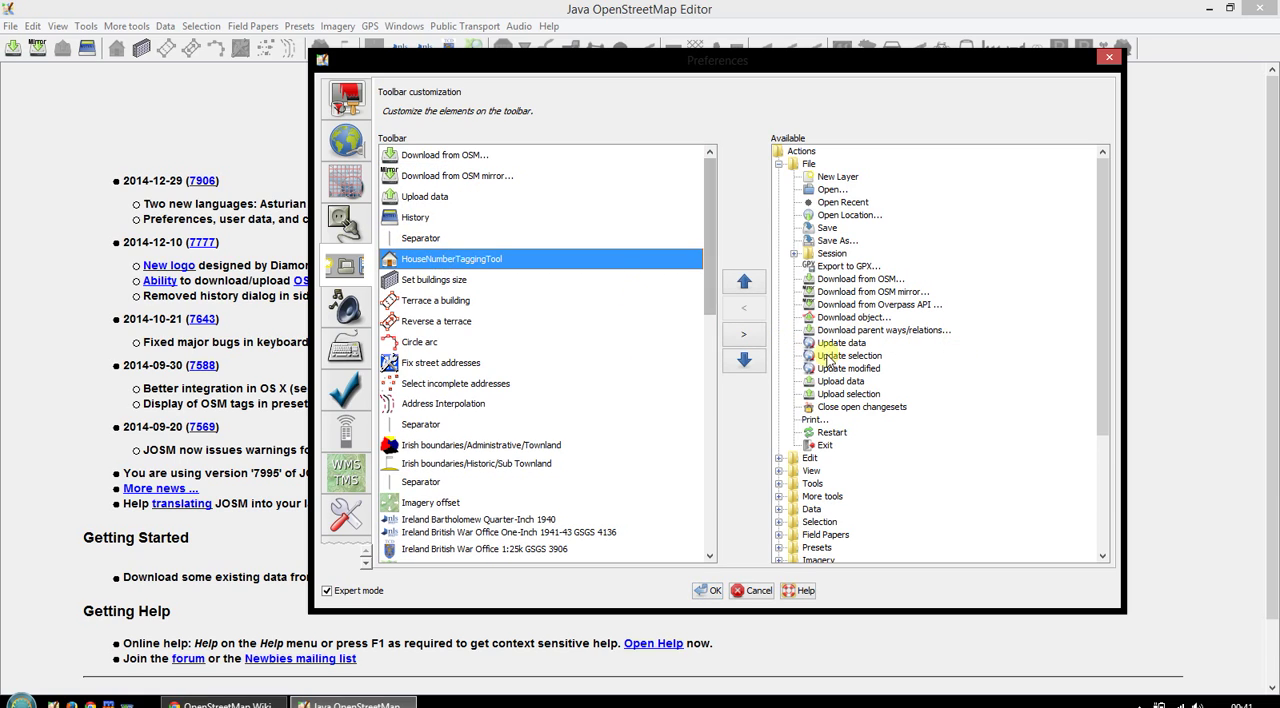
click(779, 163)
click(780, 177)
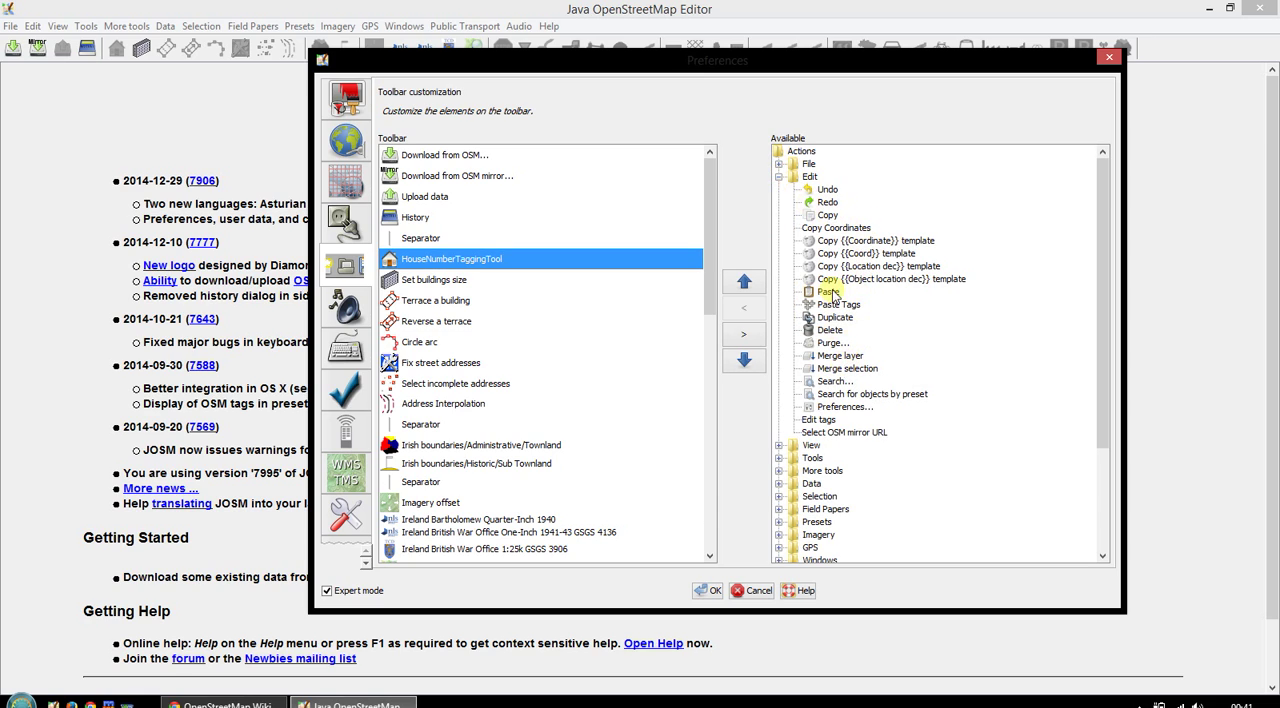
click(834, 382)
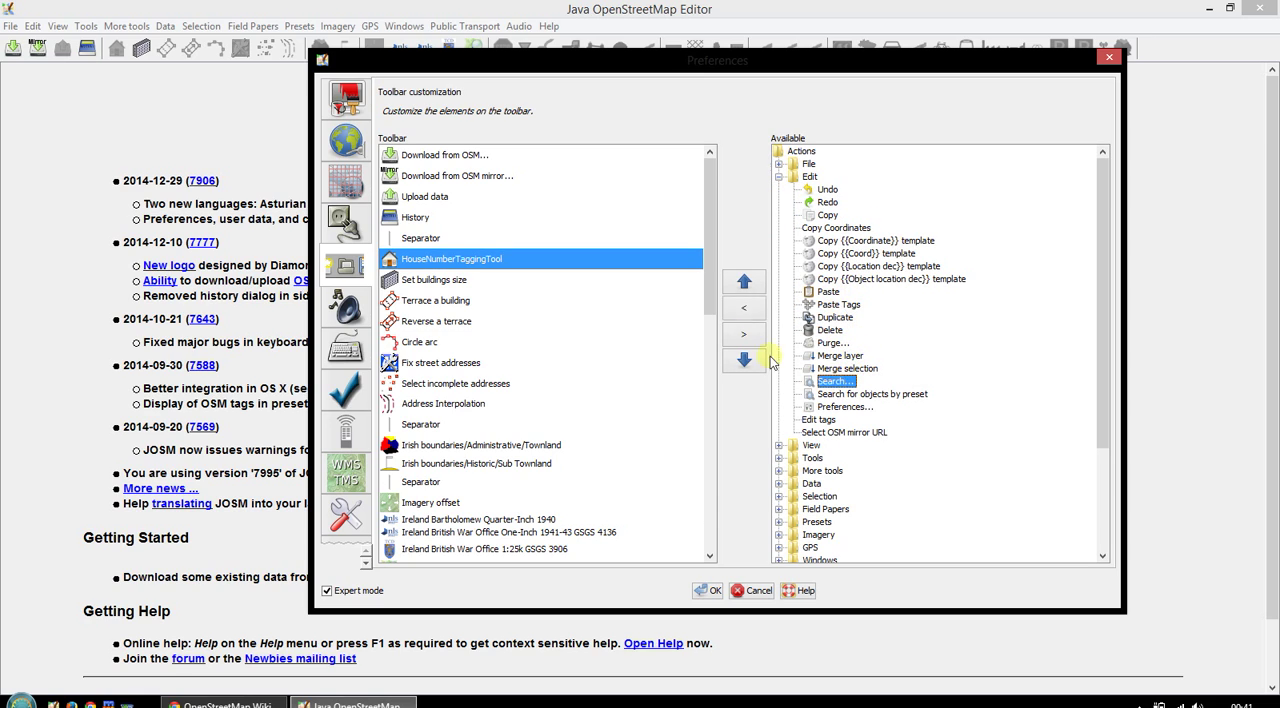
click(745, 306)
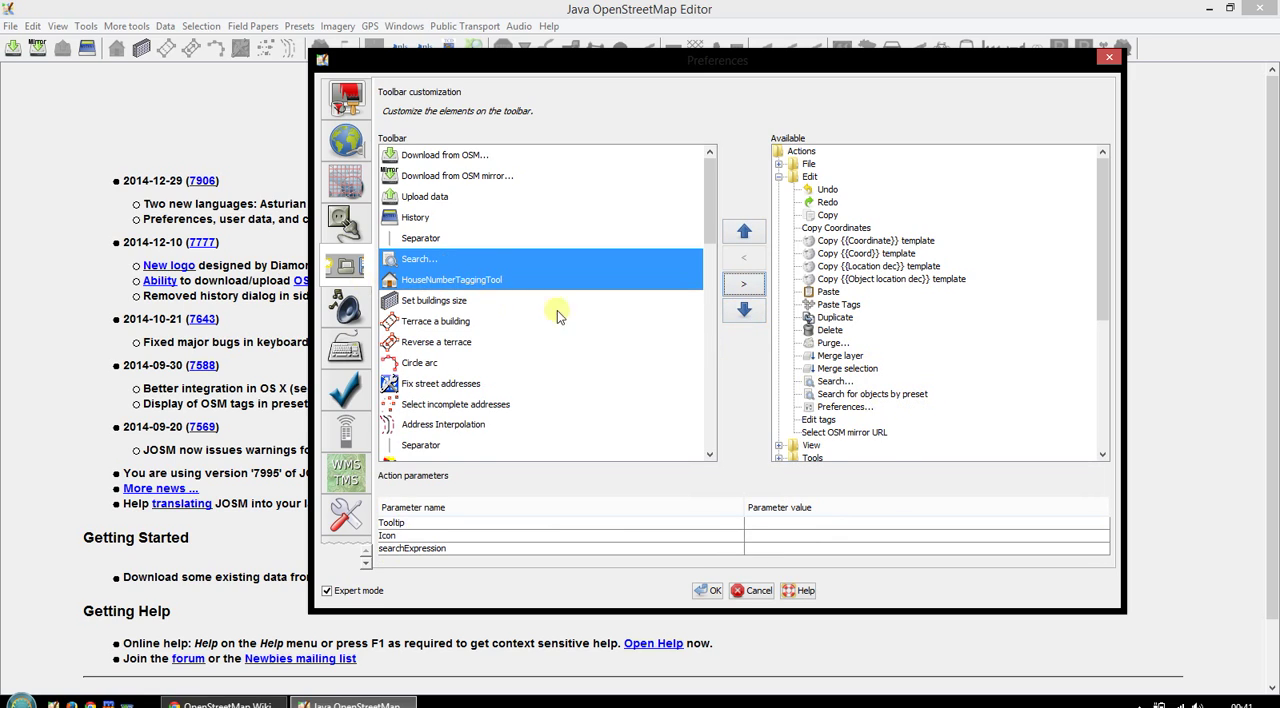
click(838, 407)
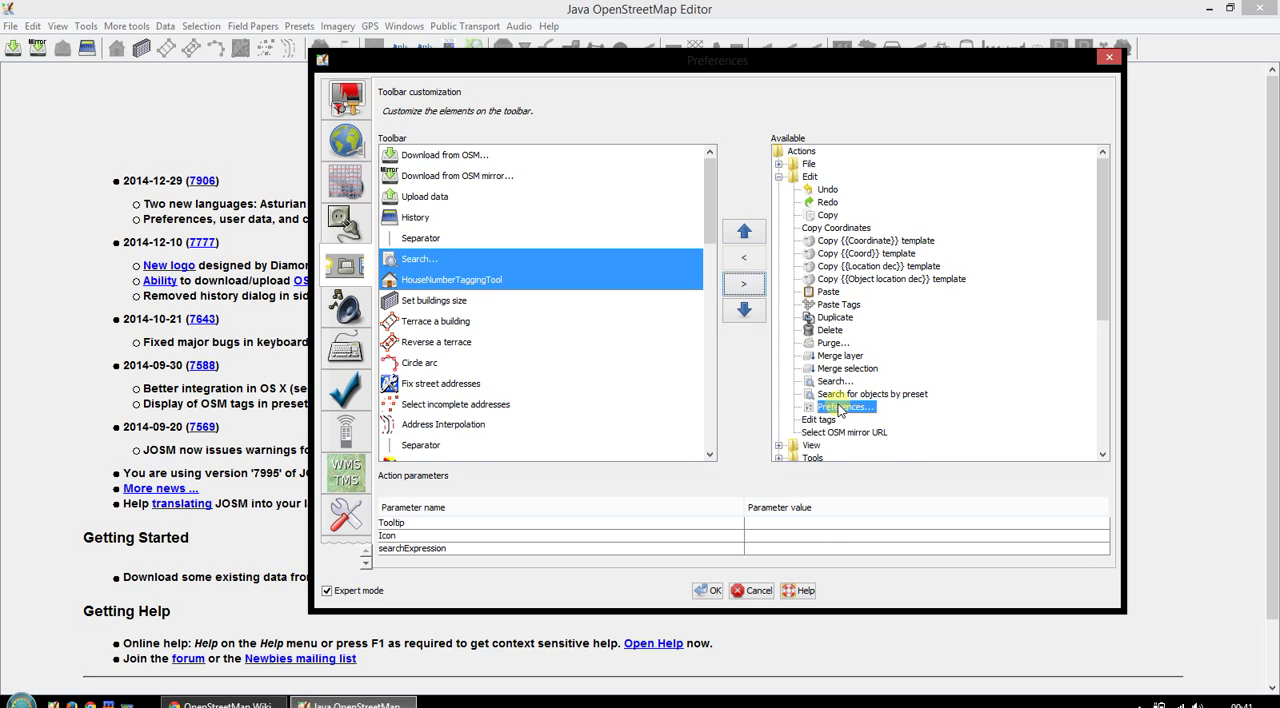
click(745, 262)
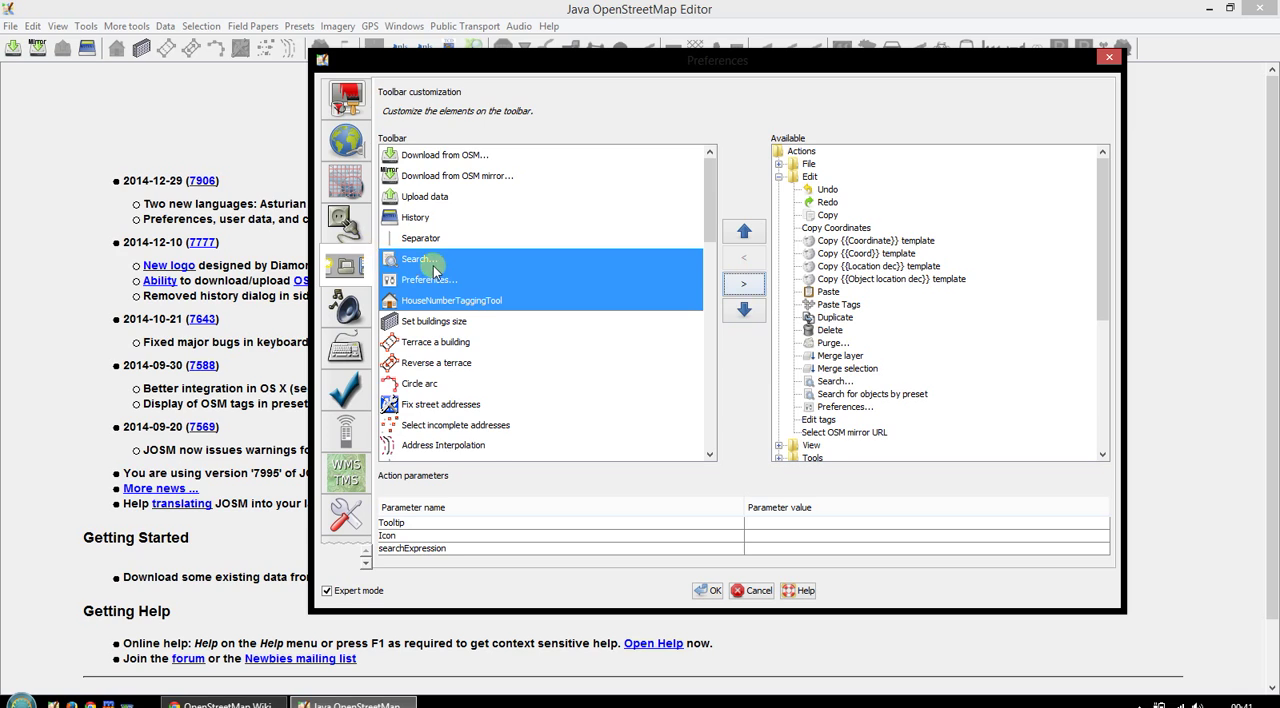
- Remove Search, Preferences, HouseNumberTaggingTool and the separator below History, try re-adding Search, and cancel all toolbar changes
drag(432, 266, 426, 263)
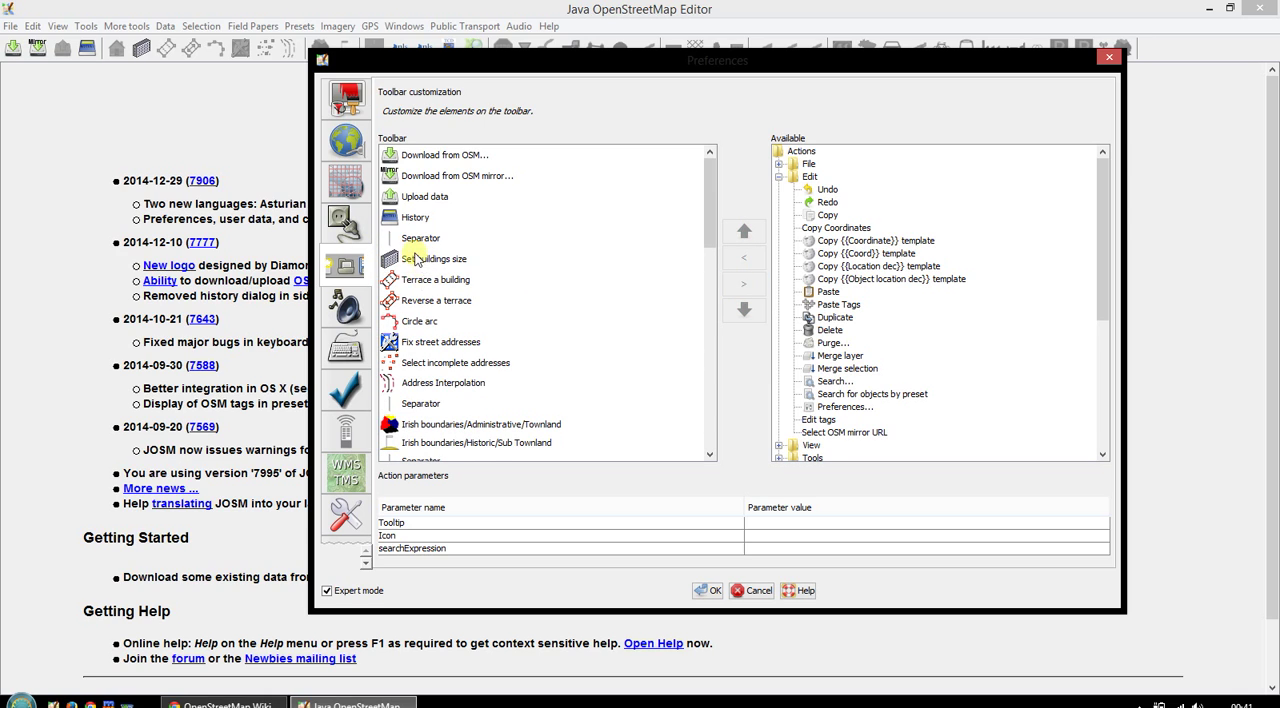
mouse_move(706, 223)
mouse_down()
mouse_move(707, 435)
mouse_move(710, 226)
mouse_up()
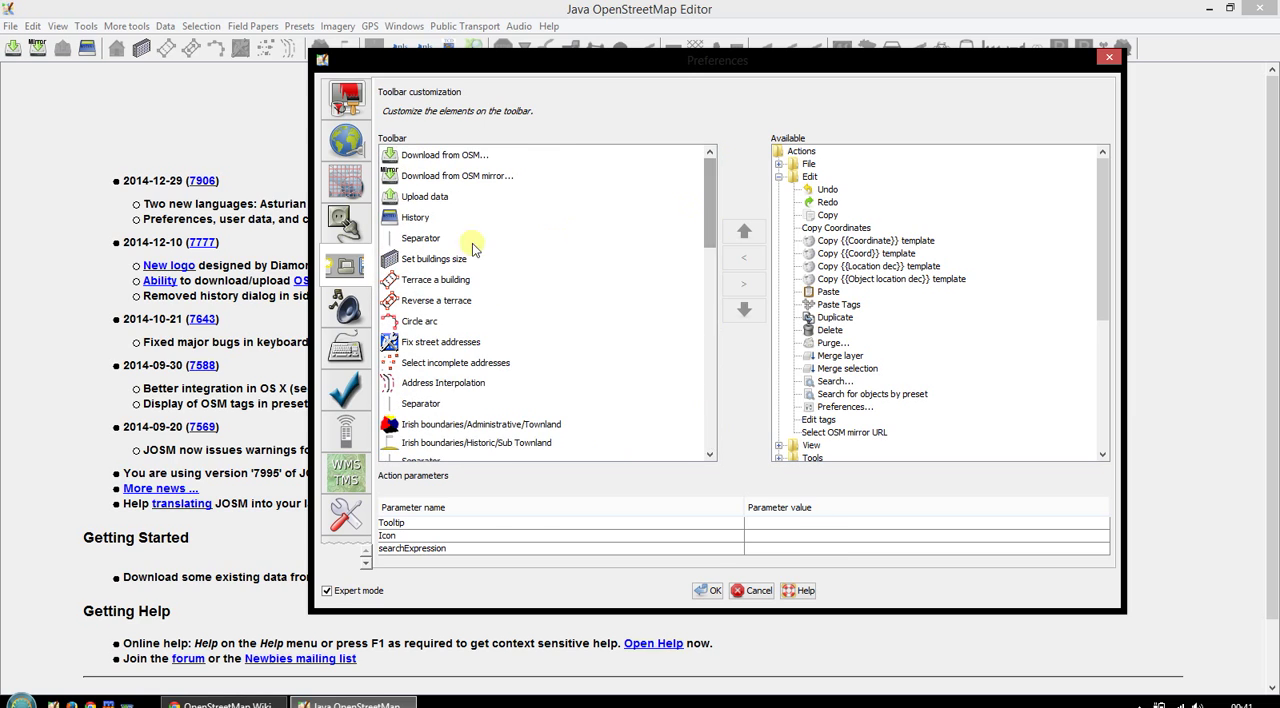
drag(429, 240, 873, 380)
click(834, 384)
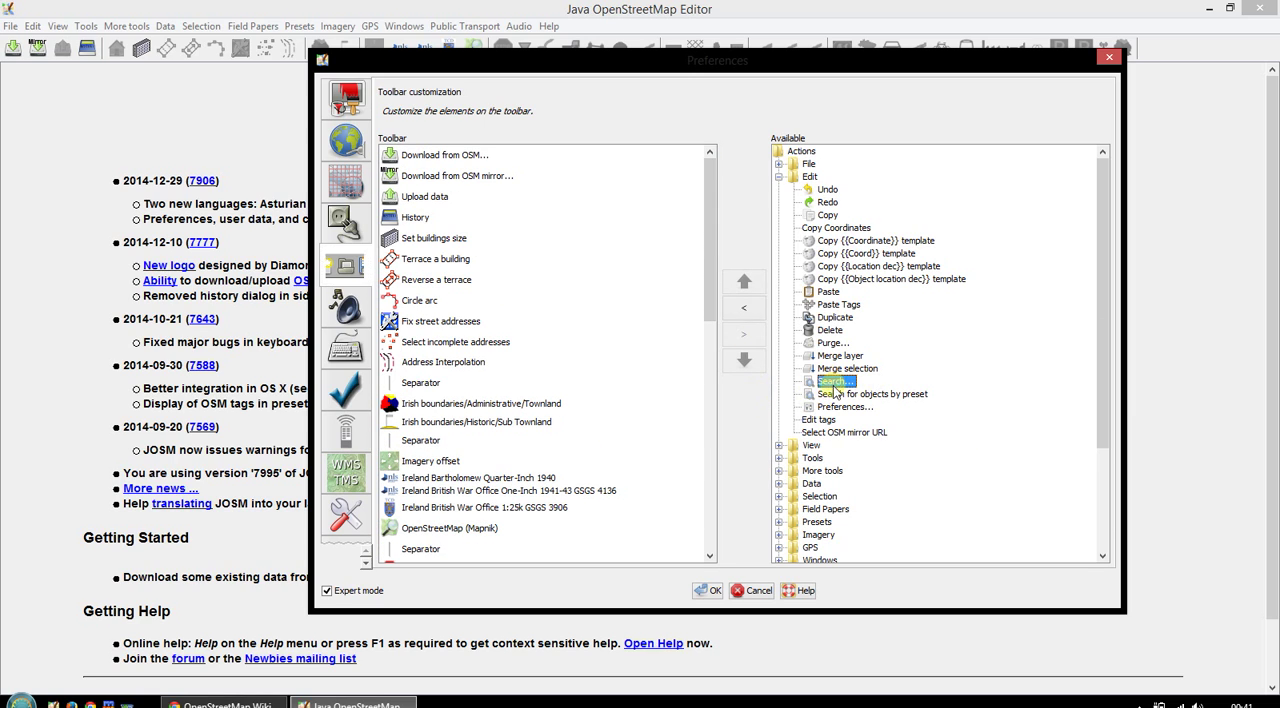
click(746, 313)
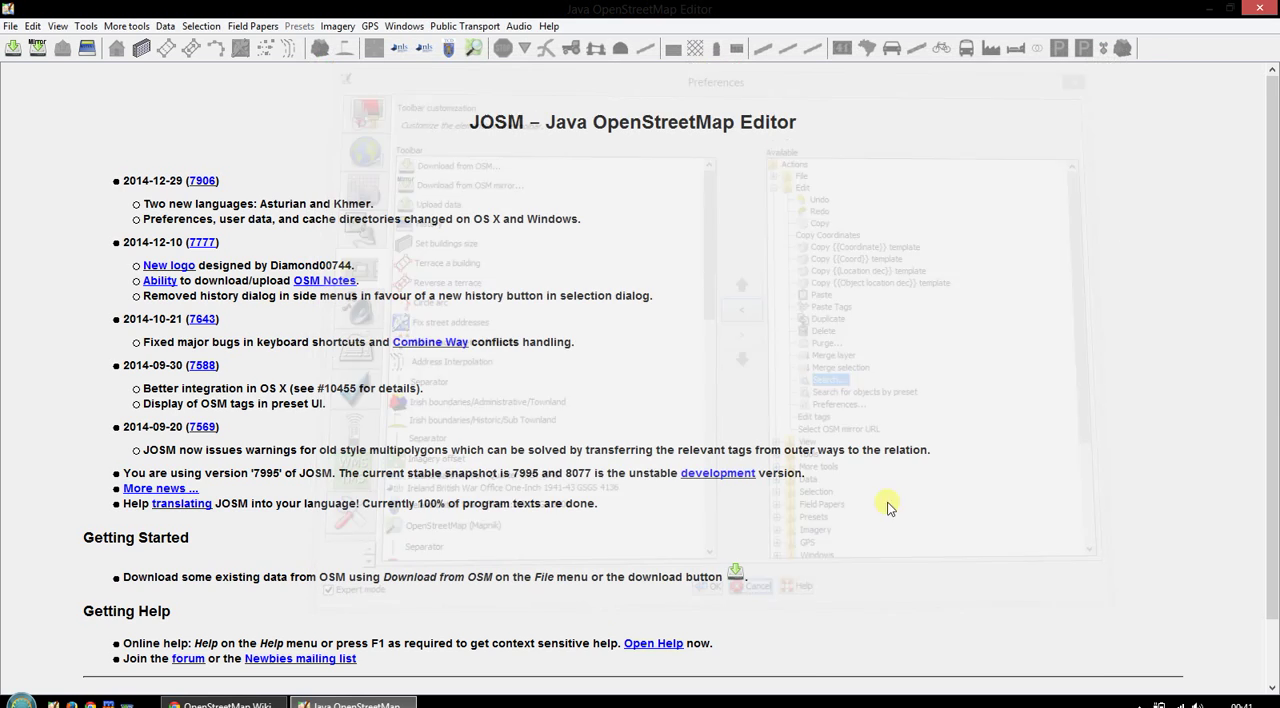
click(708, 590)
- Open the toolbar customization and examine the Edit group's Search, Preferences, Undo and Redo actions as candidates for the toolbar
right_click(1155, 44)
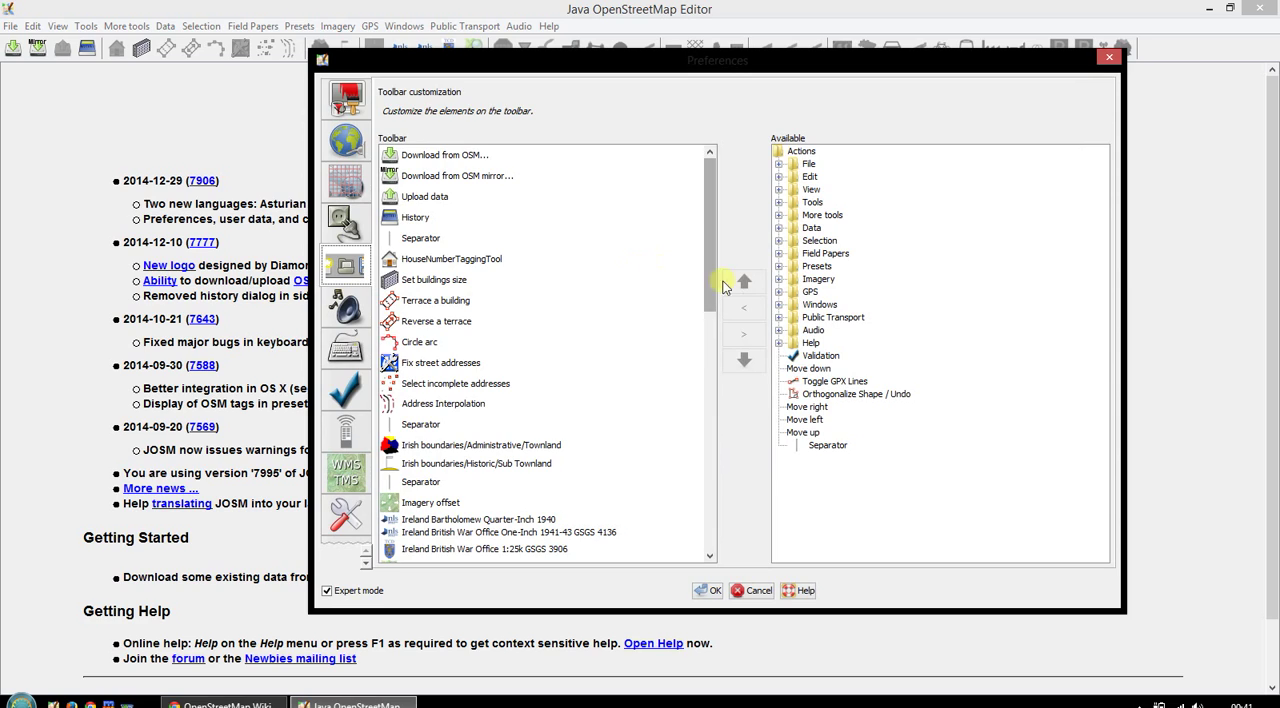
click(522, 243)
click(535, 259)
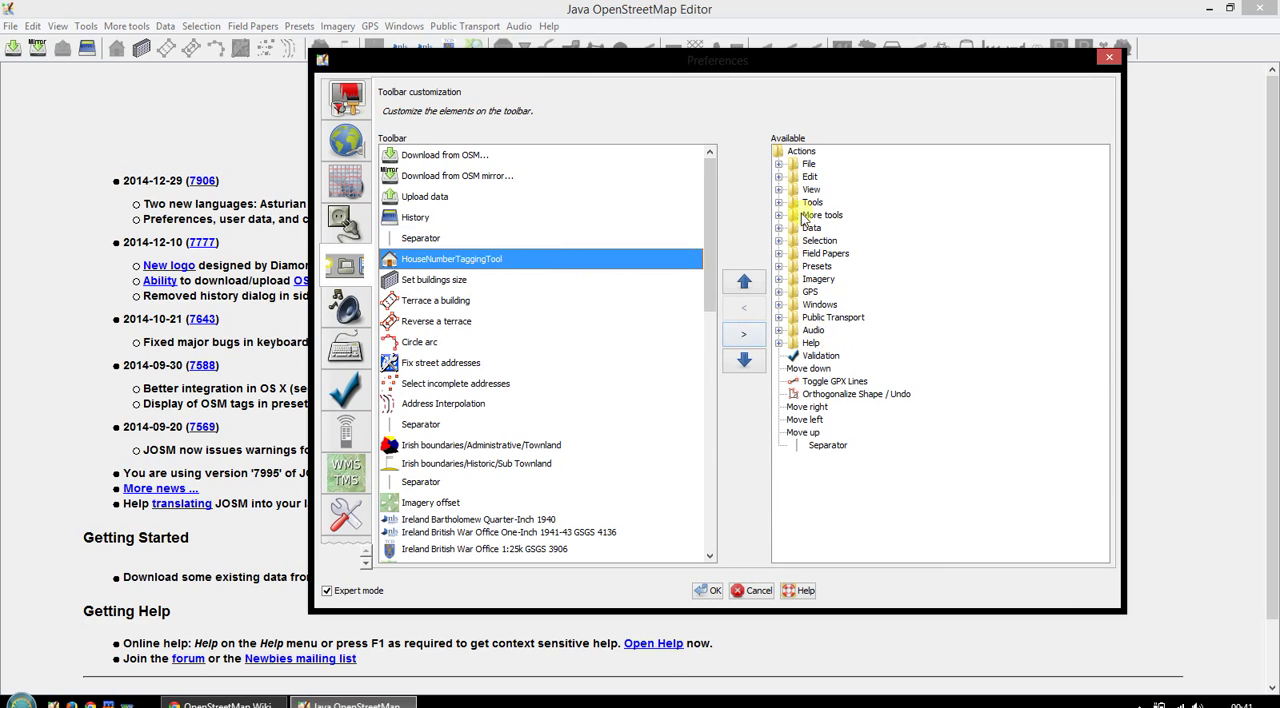
click(779, 177)
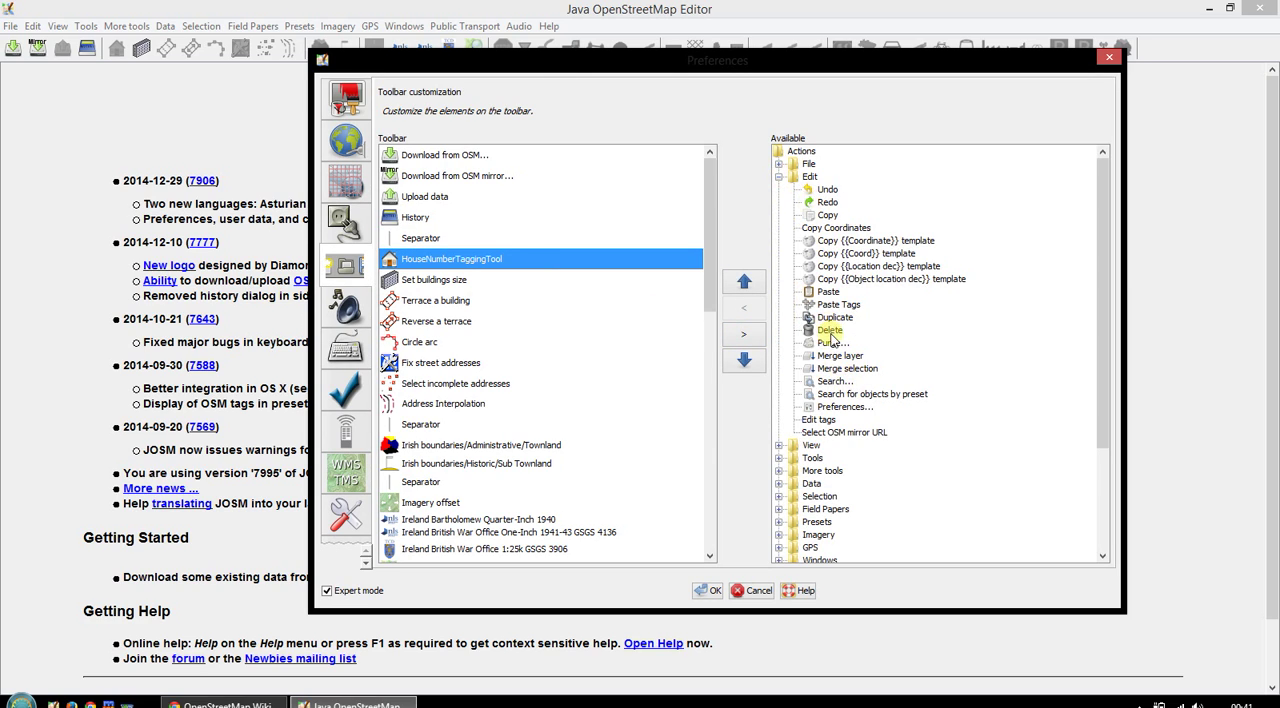
click(834, 382)
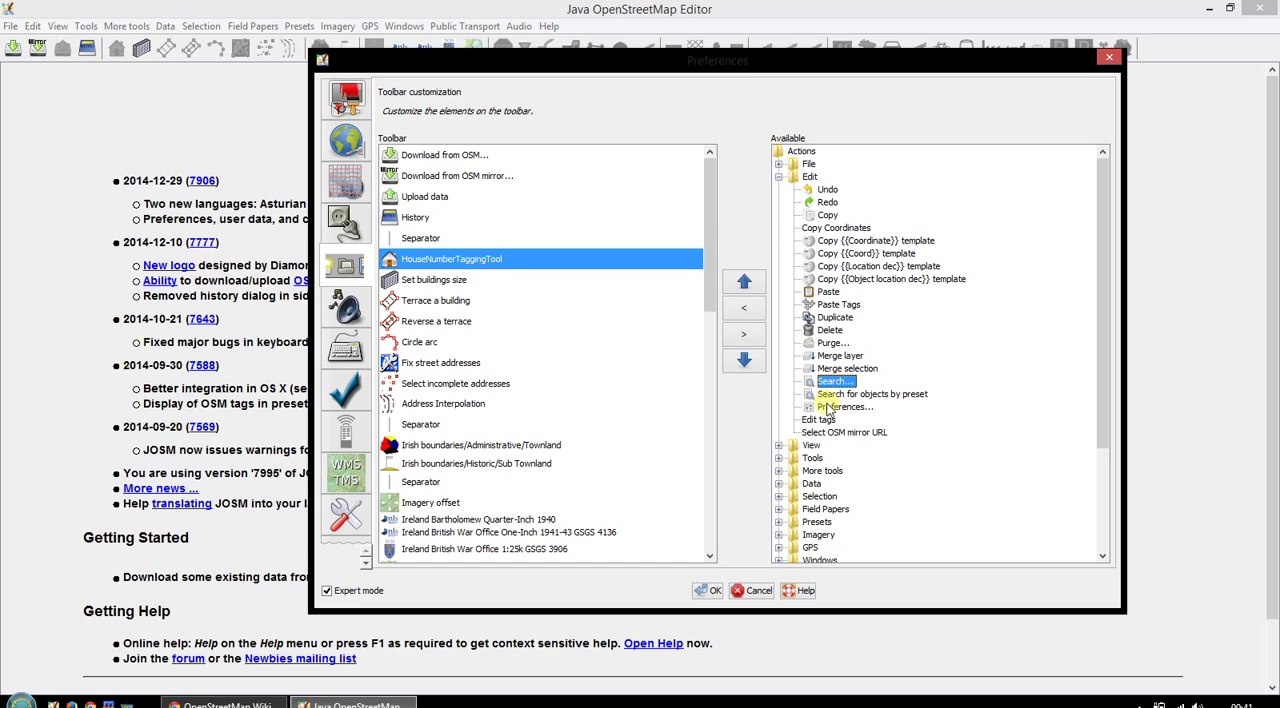
click(827, 408)
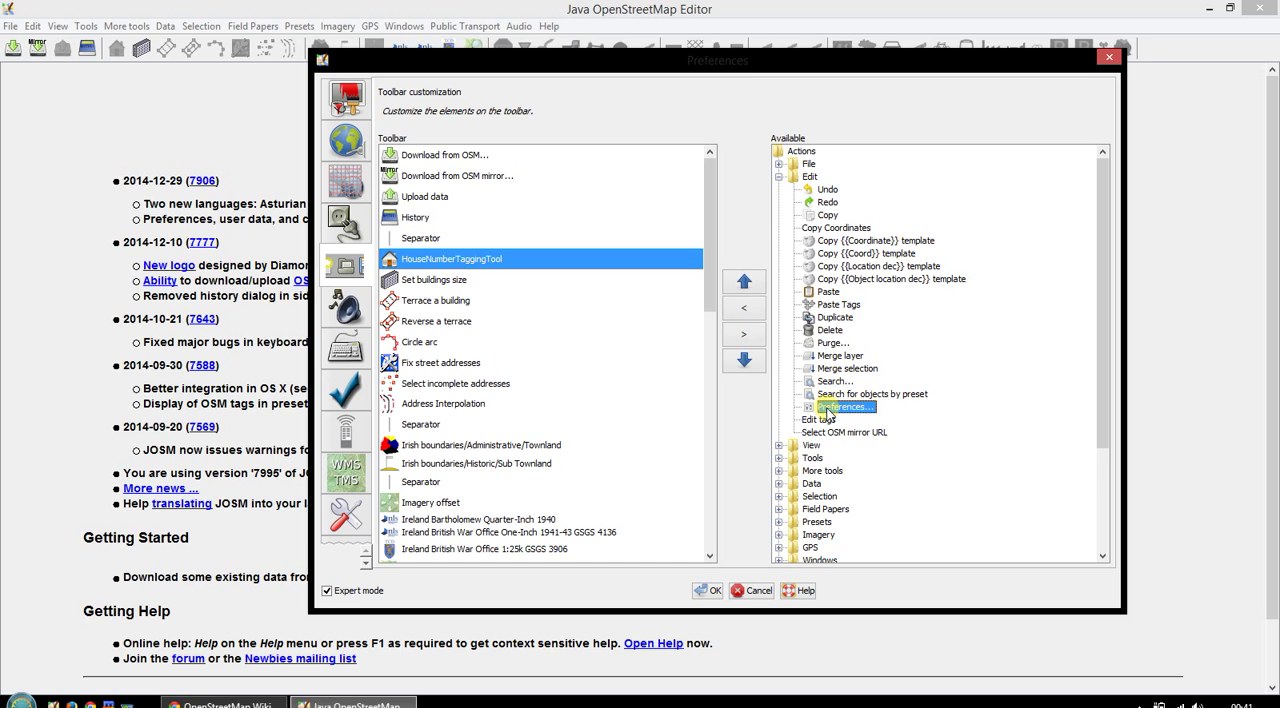
click(830, 382)
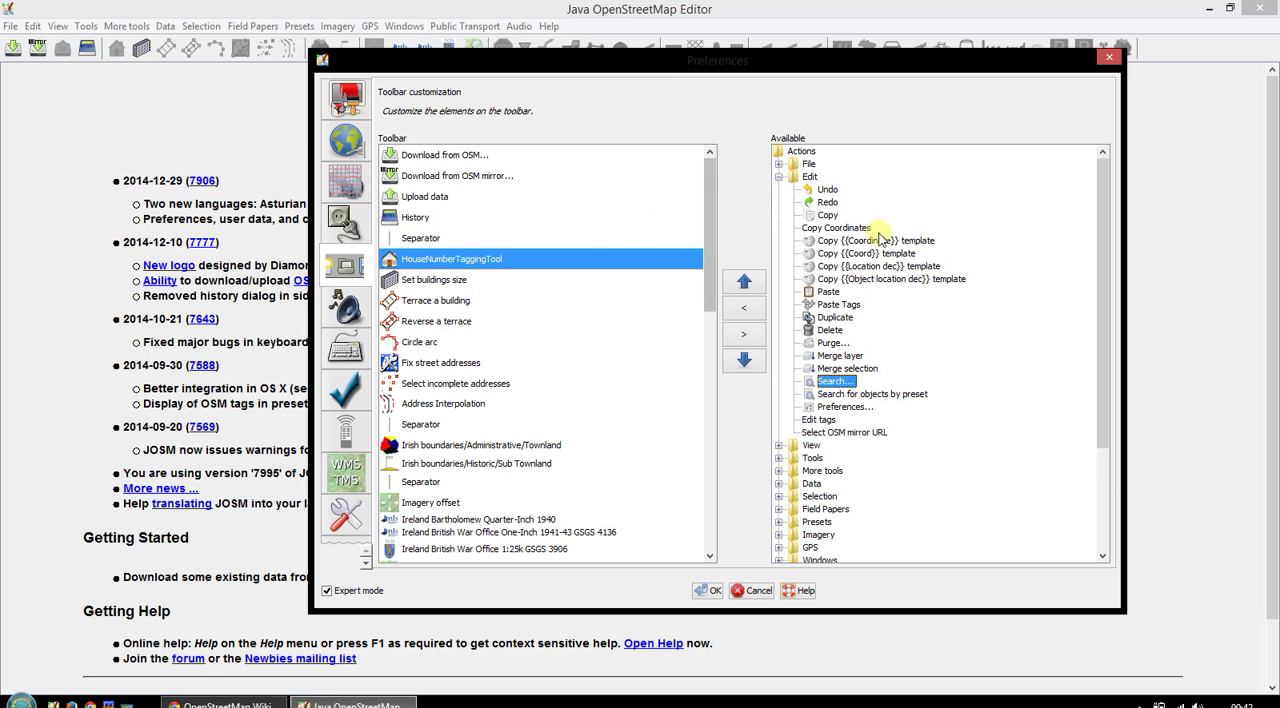
click(828, 189)
click(825, 203)
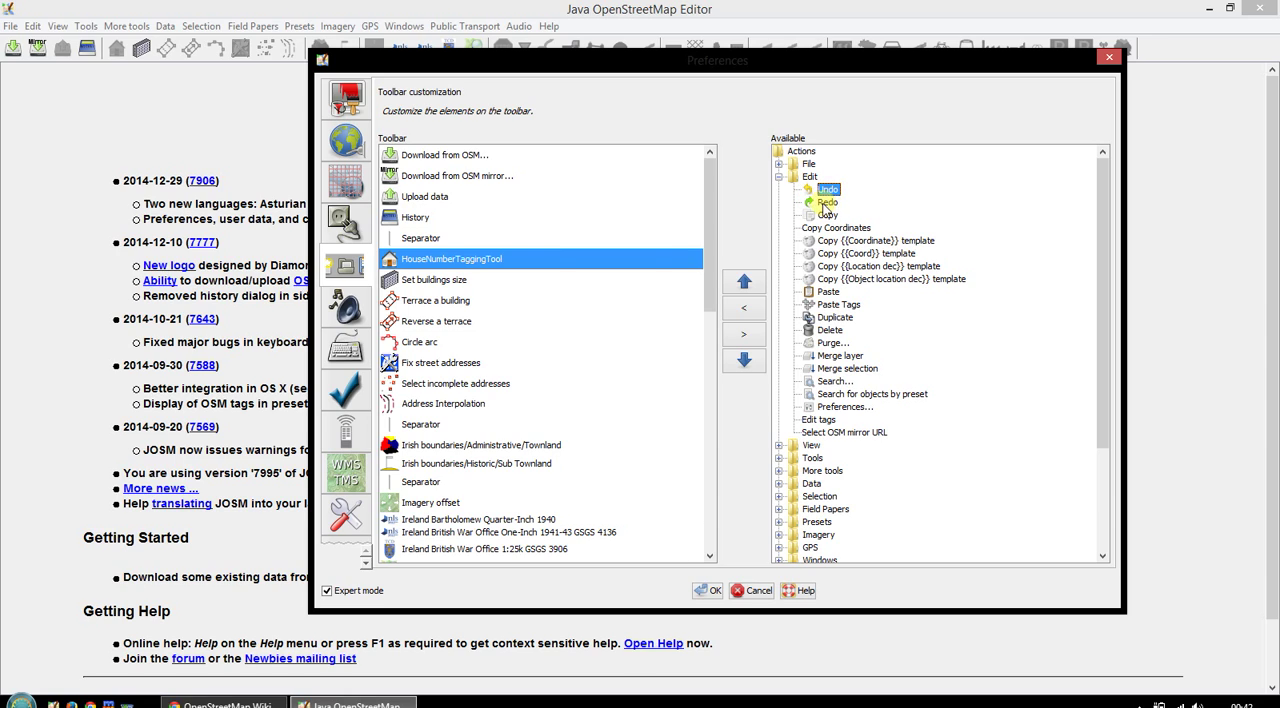
click(825, 203)
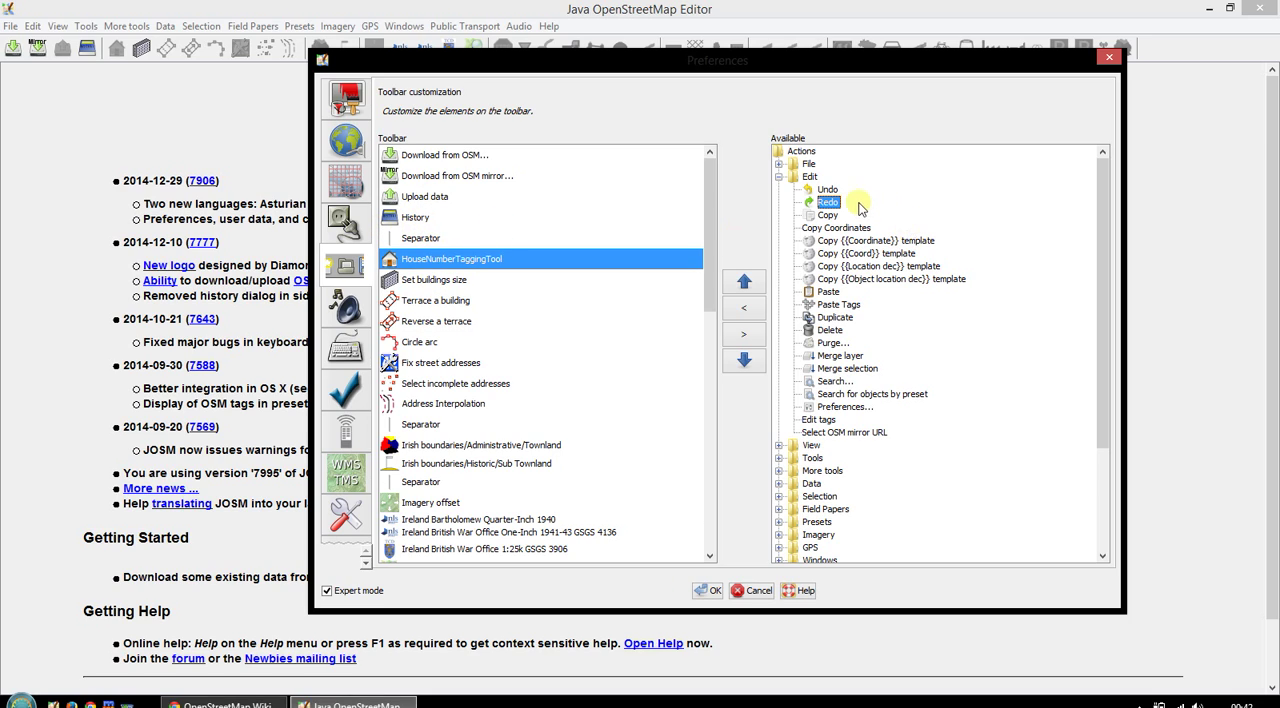
drag(826, 195, 388, 198)
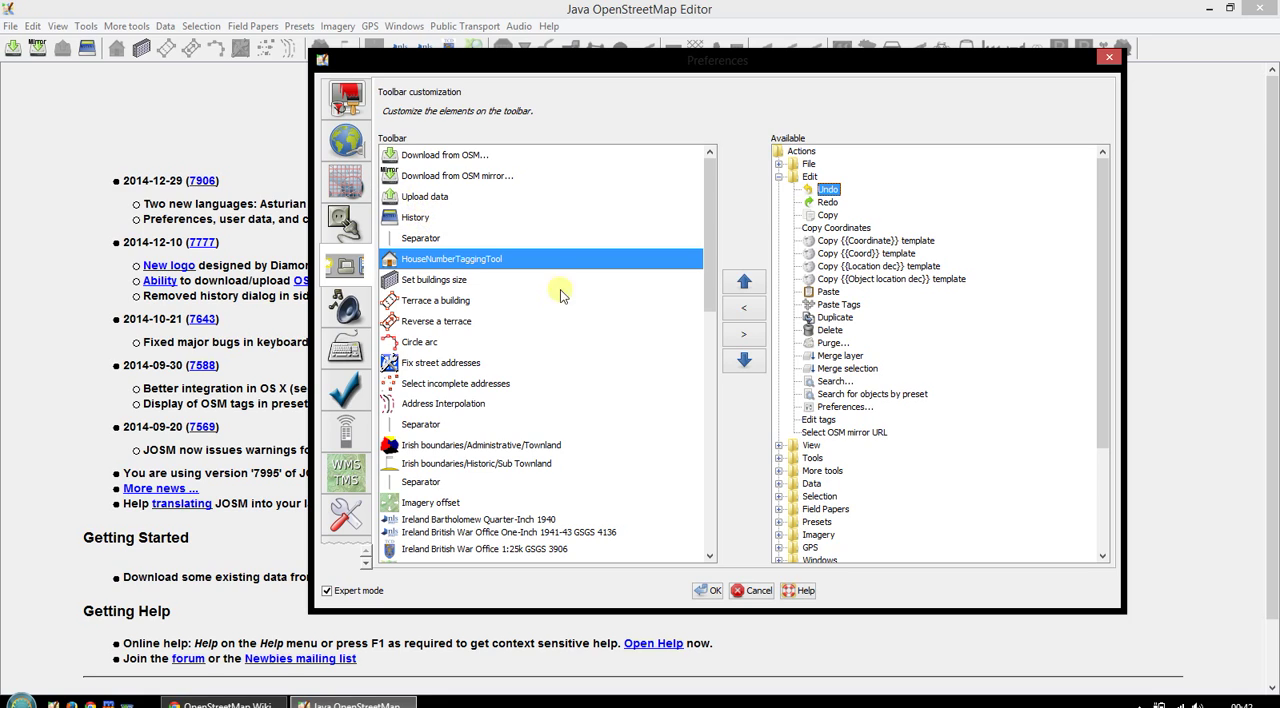
click(780, 178)
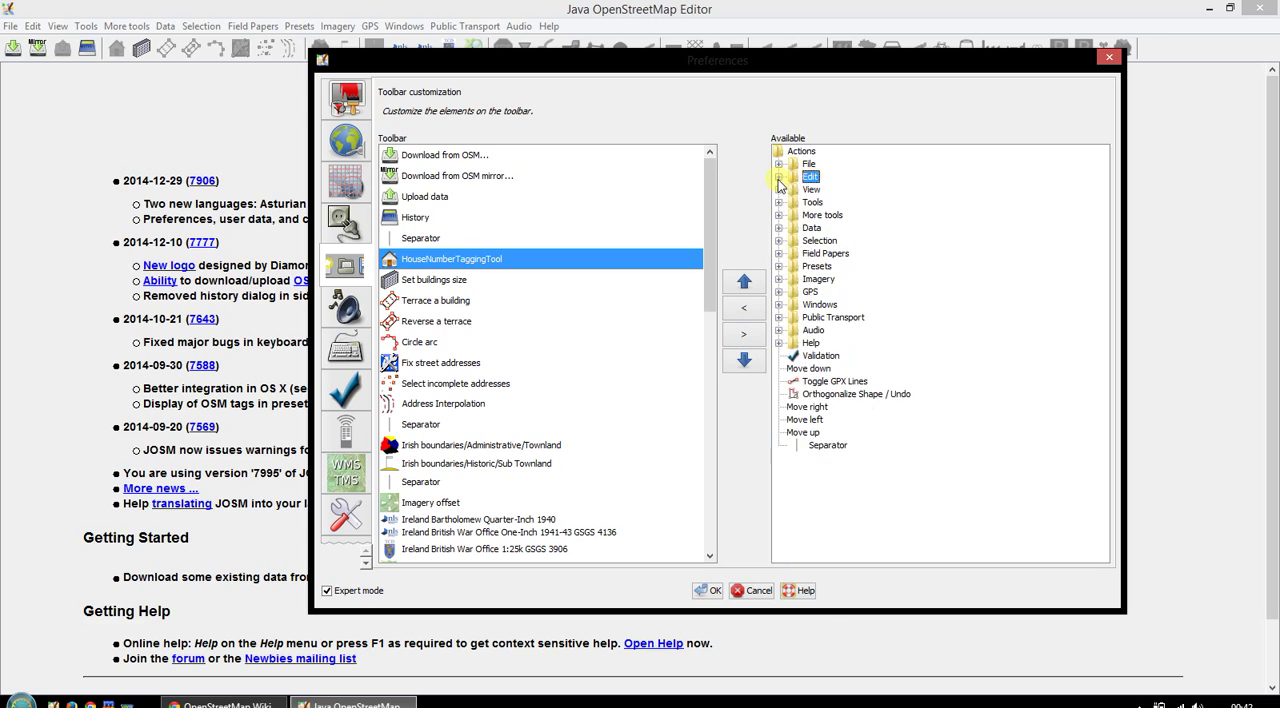
- Insert the Edit group's Delete action above HouseNumberTaggingTool in the toolbar list, and remove it again
click(780, 178)
click(830, 331)
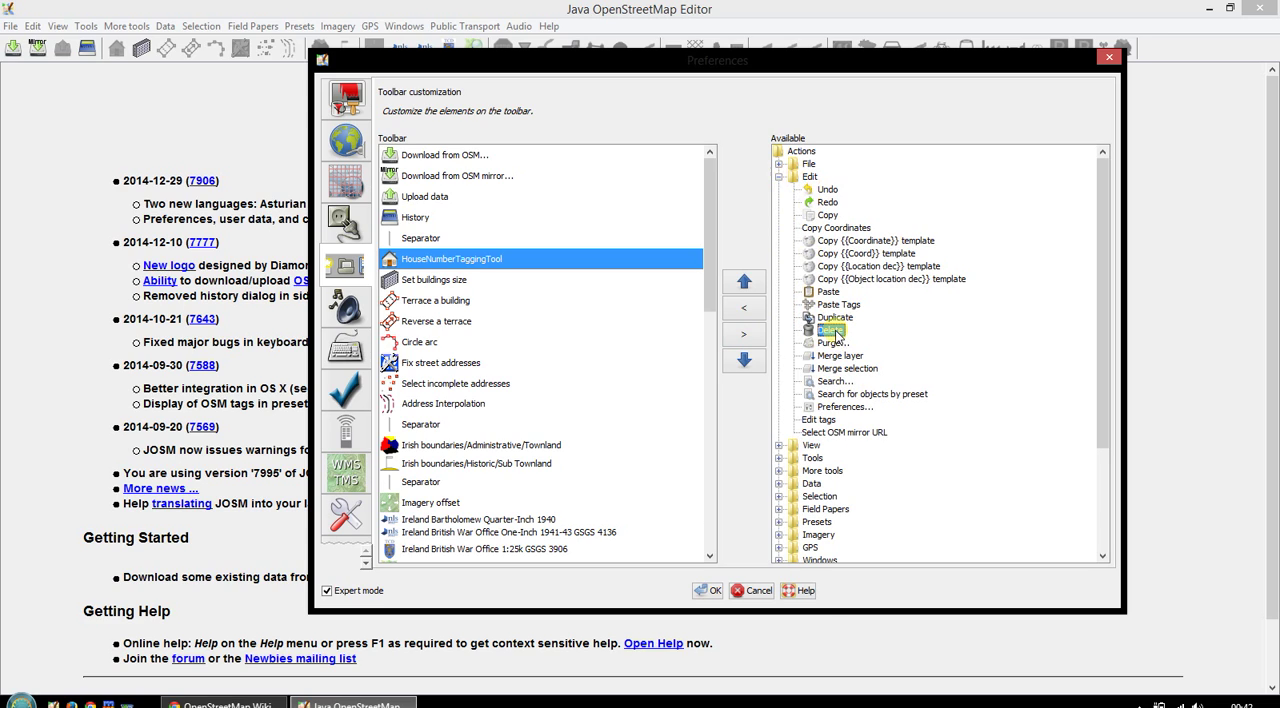
click(744, 309)
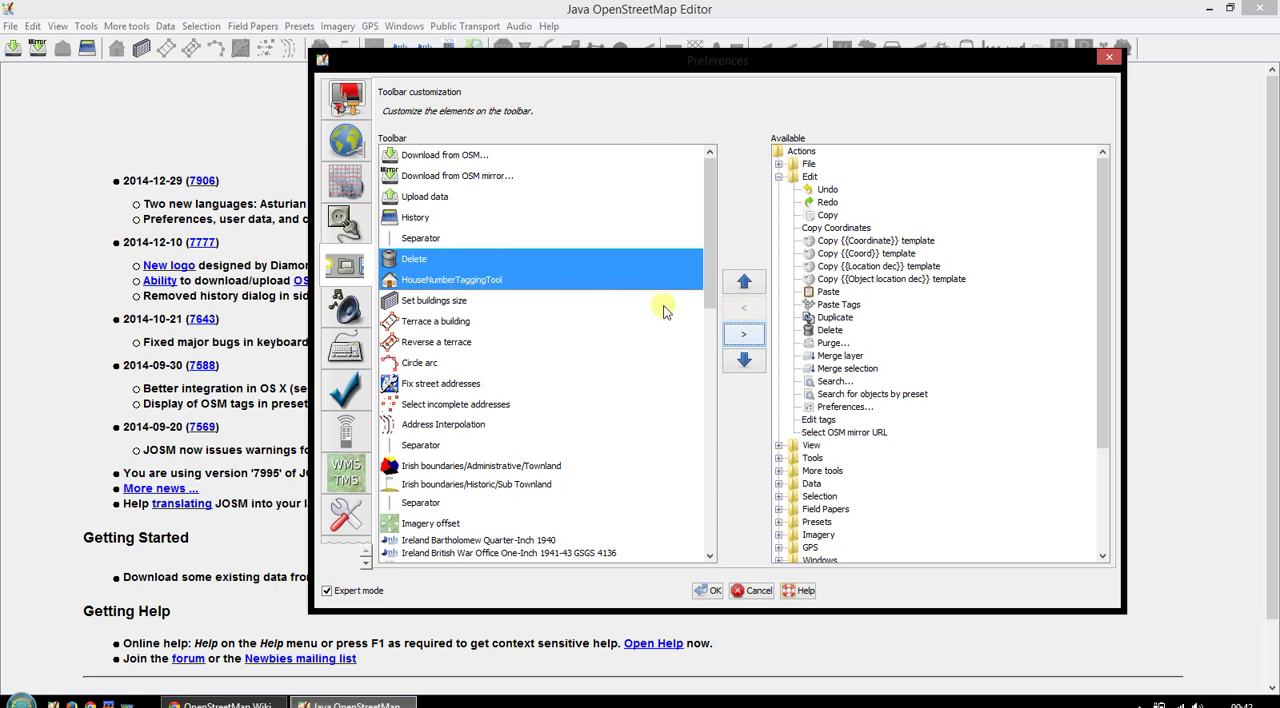
click(828, 190)
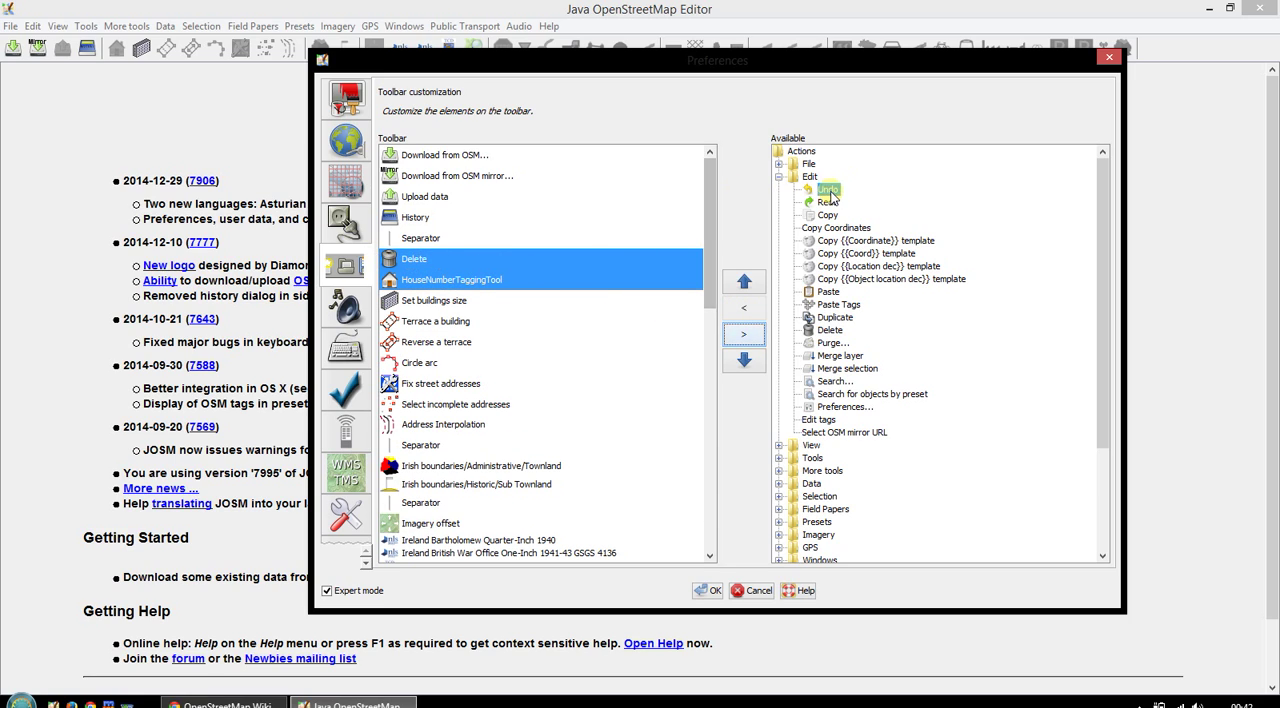
click(420, 262)
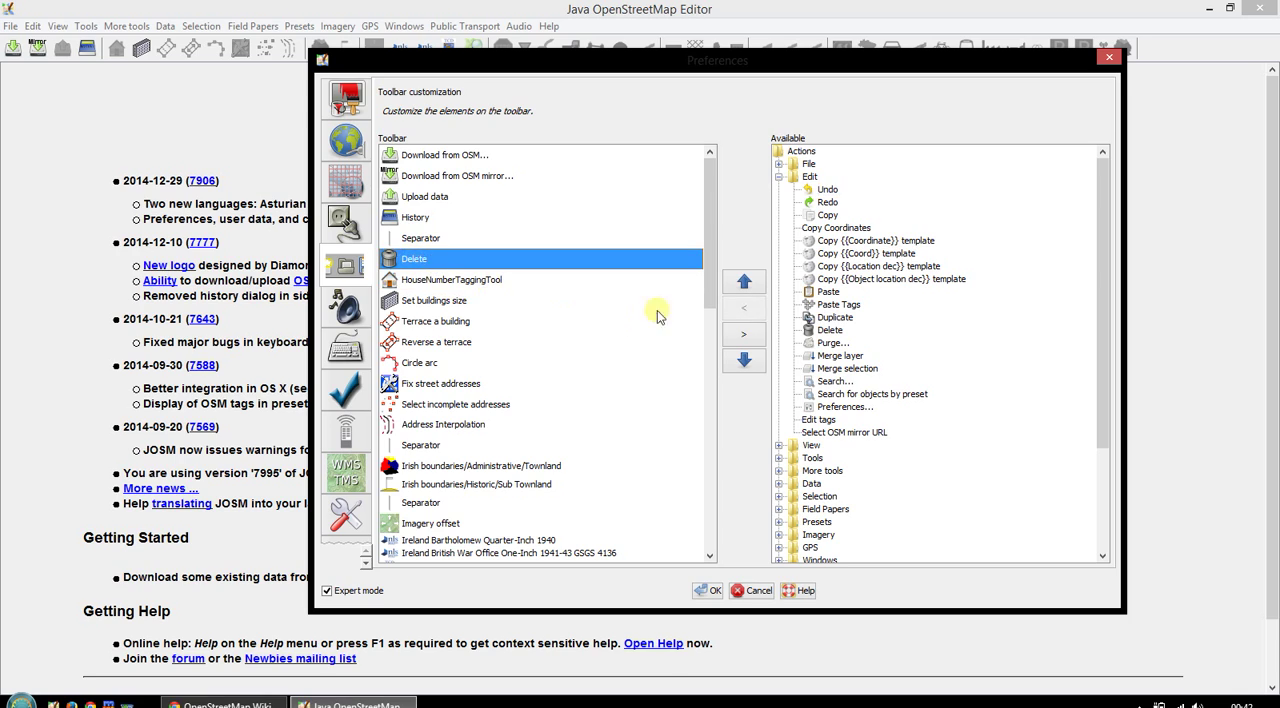
click(737, 336)
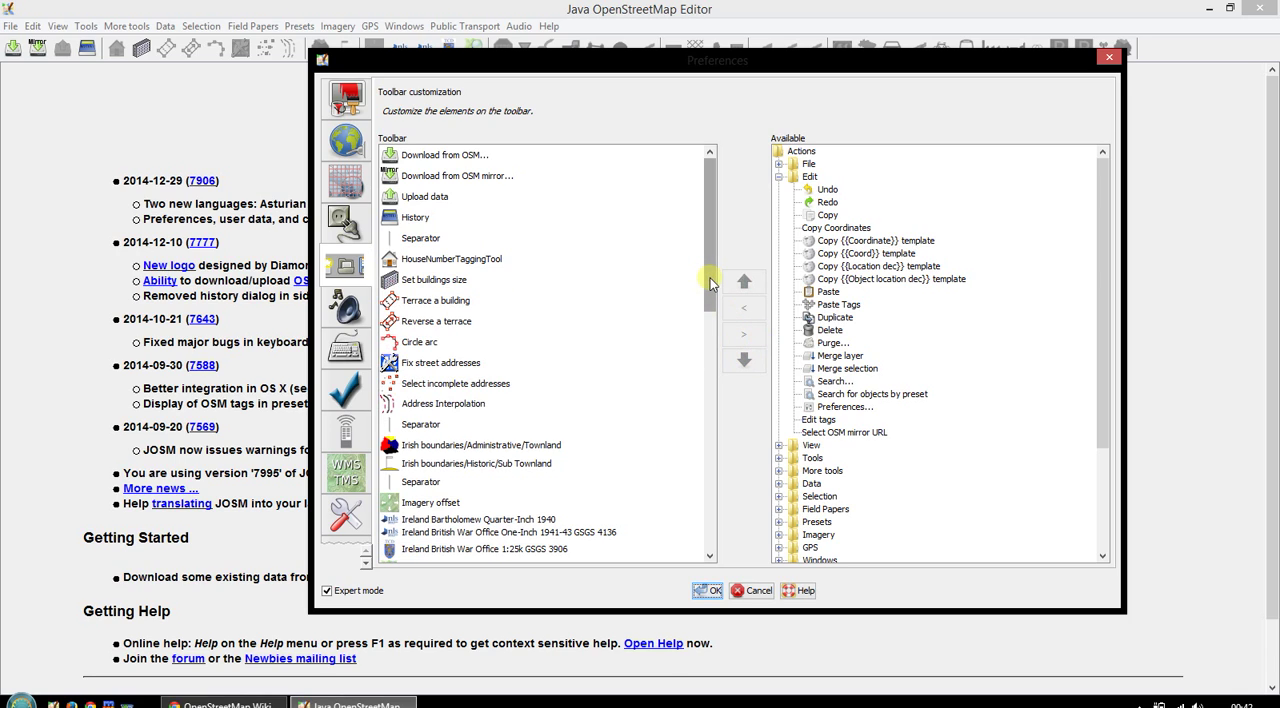
- Examine the View group and the Tools group's way and node actions, such as Combine Way, Reverse Ways and Orthogonalize Shape
click(779, 177)
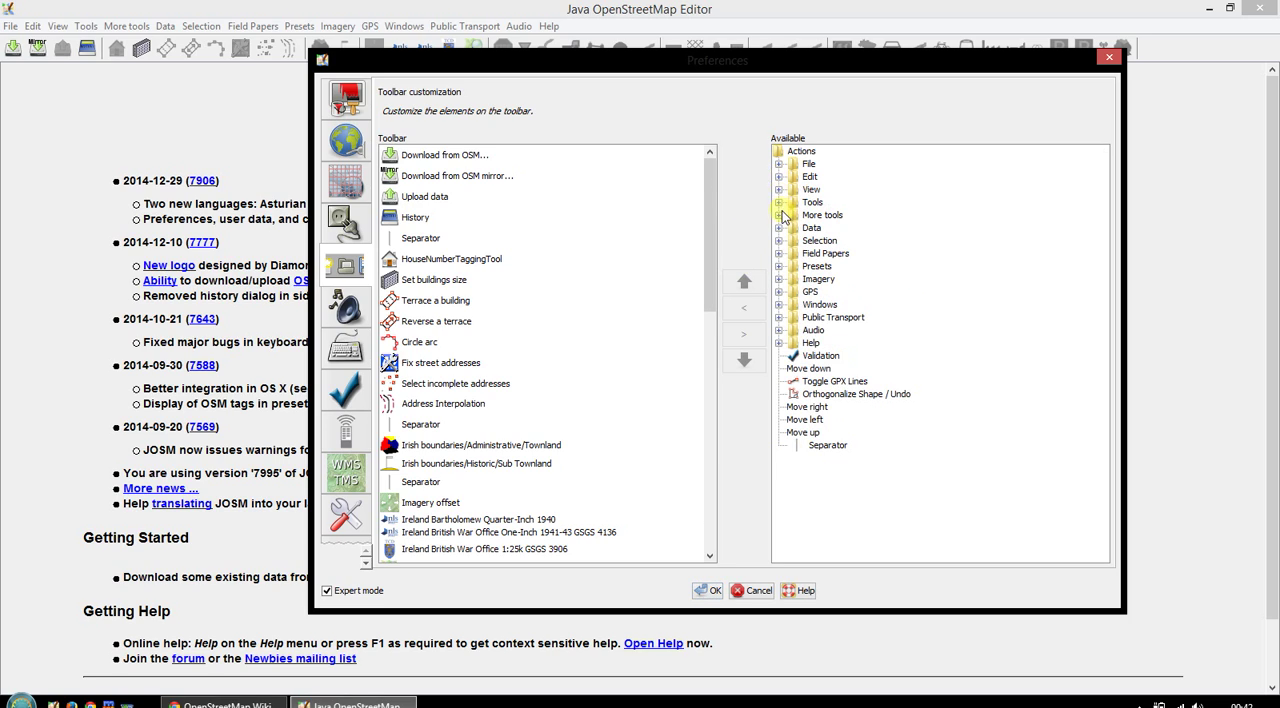
click(779, 190)
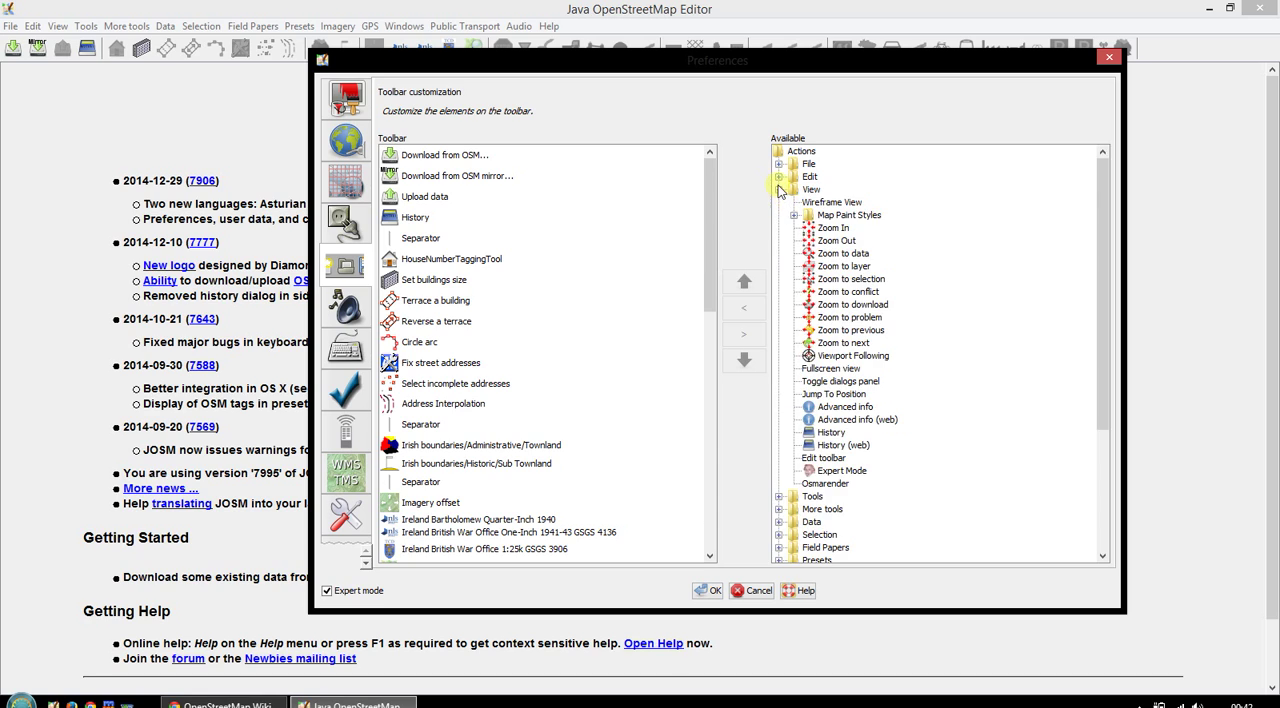
click(779, 190)
click(780, 203)
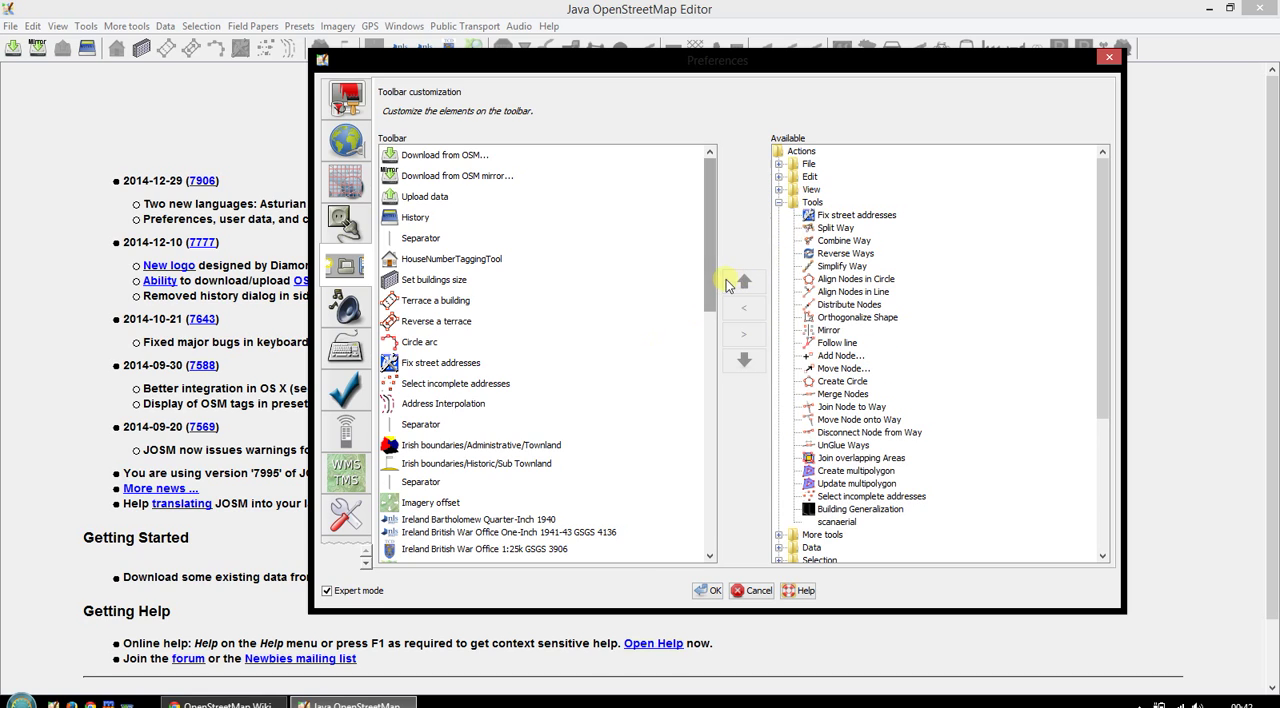
scroll(716, 289, down, 1)
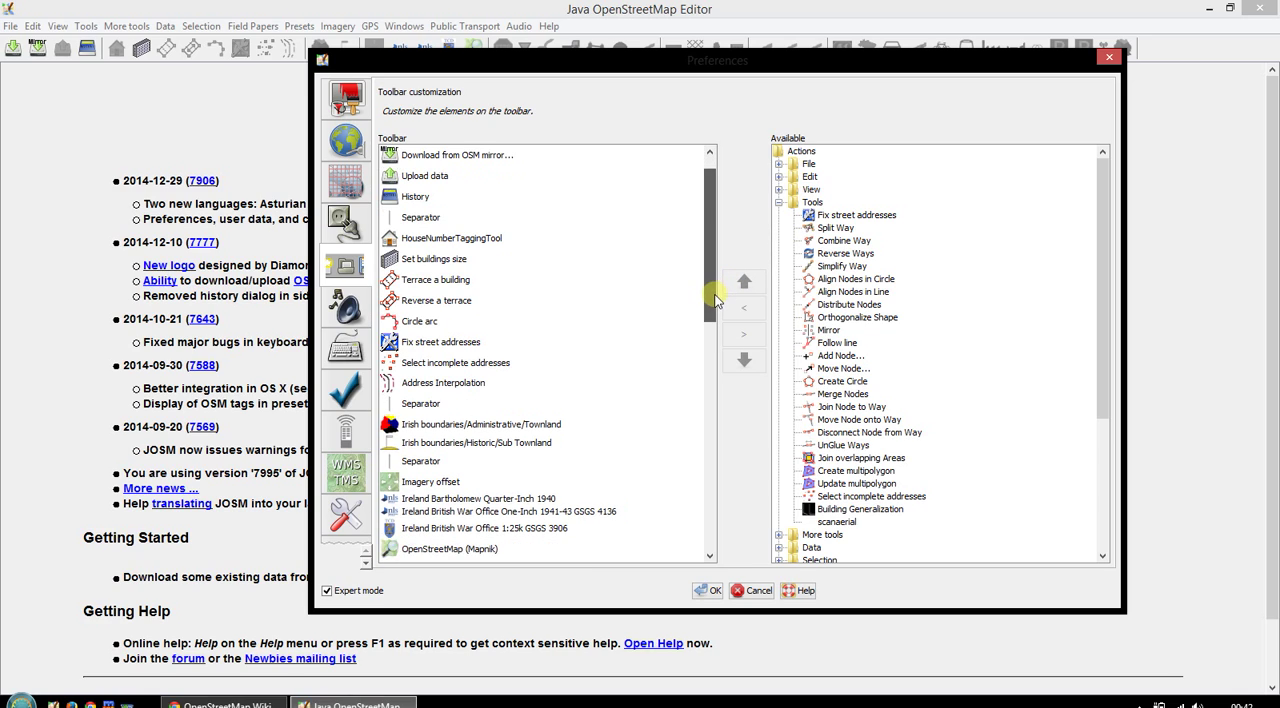
scroll(716, 289, up, 1)
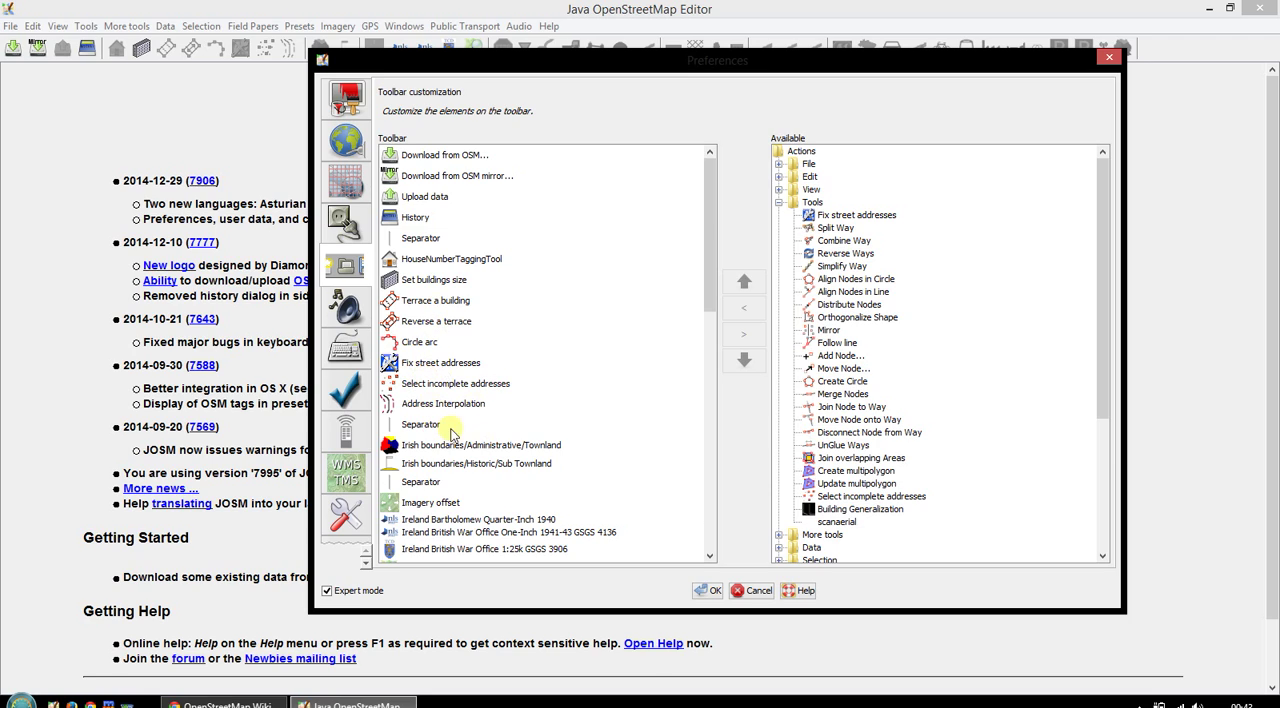
click(414, 346)
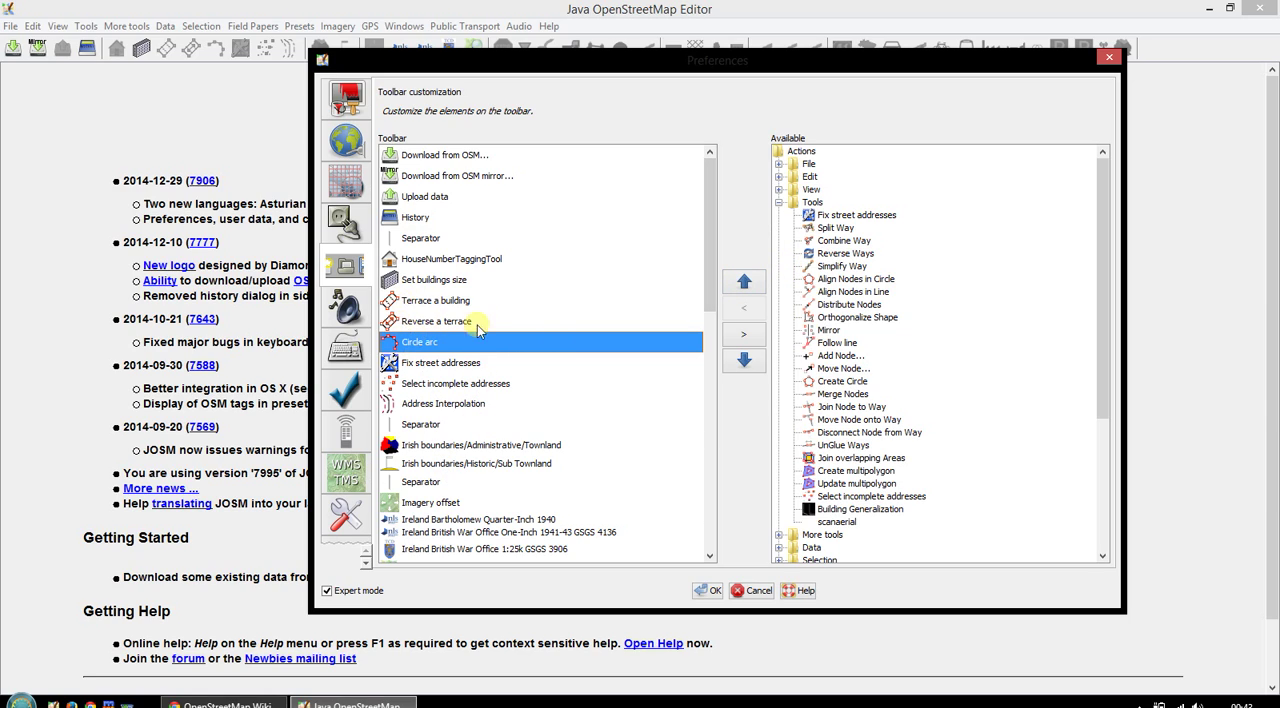
click(837, 228)
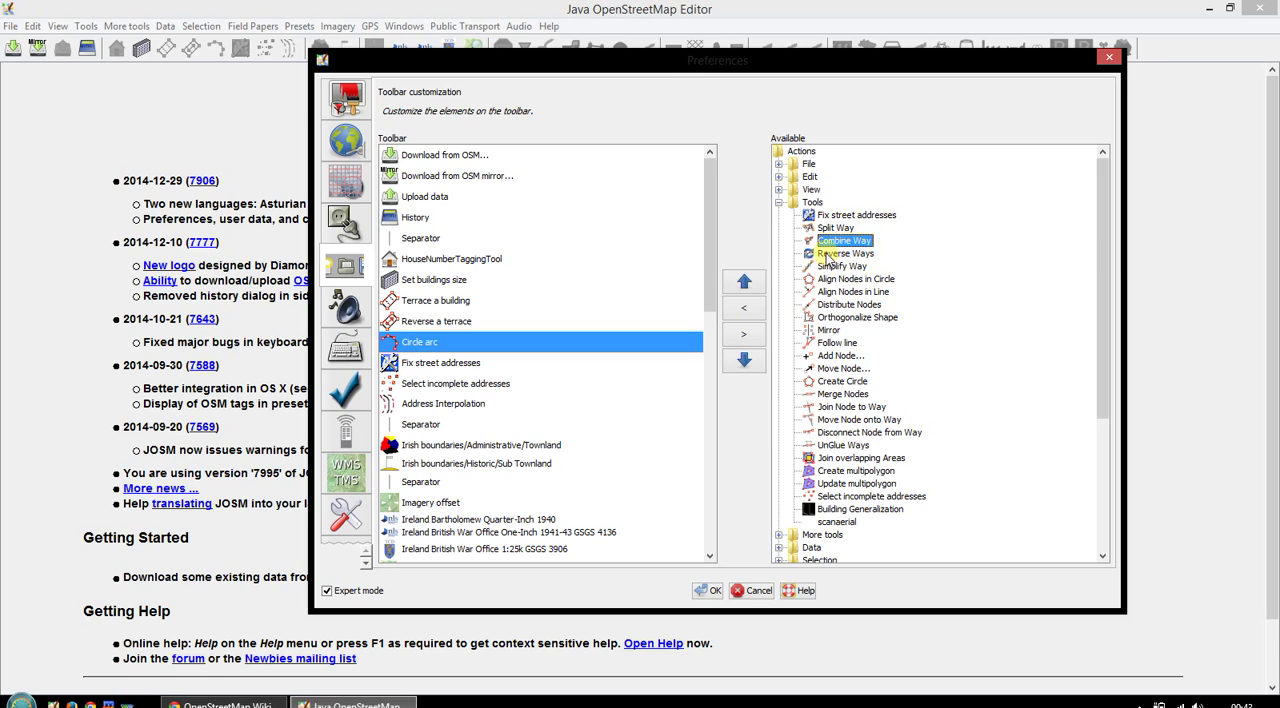
click(832, 254)
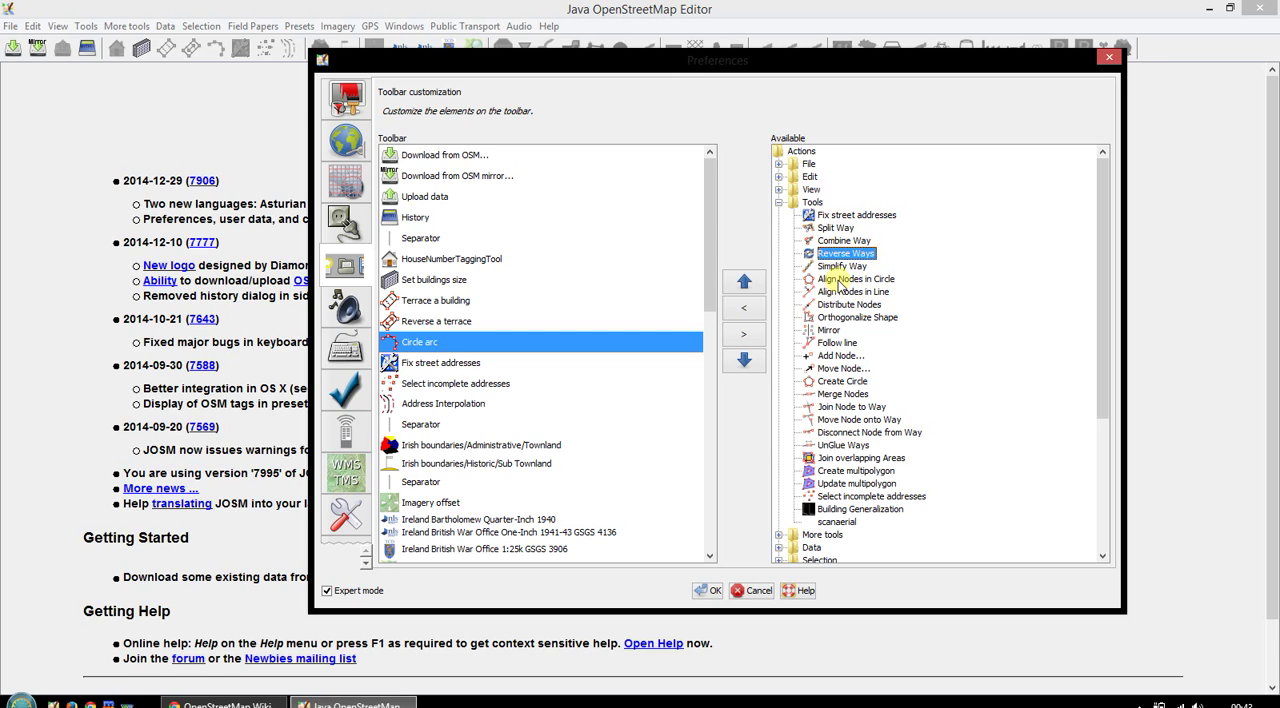
click(838, 280)
click(830, 318)
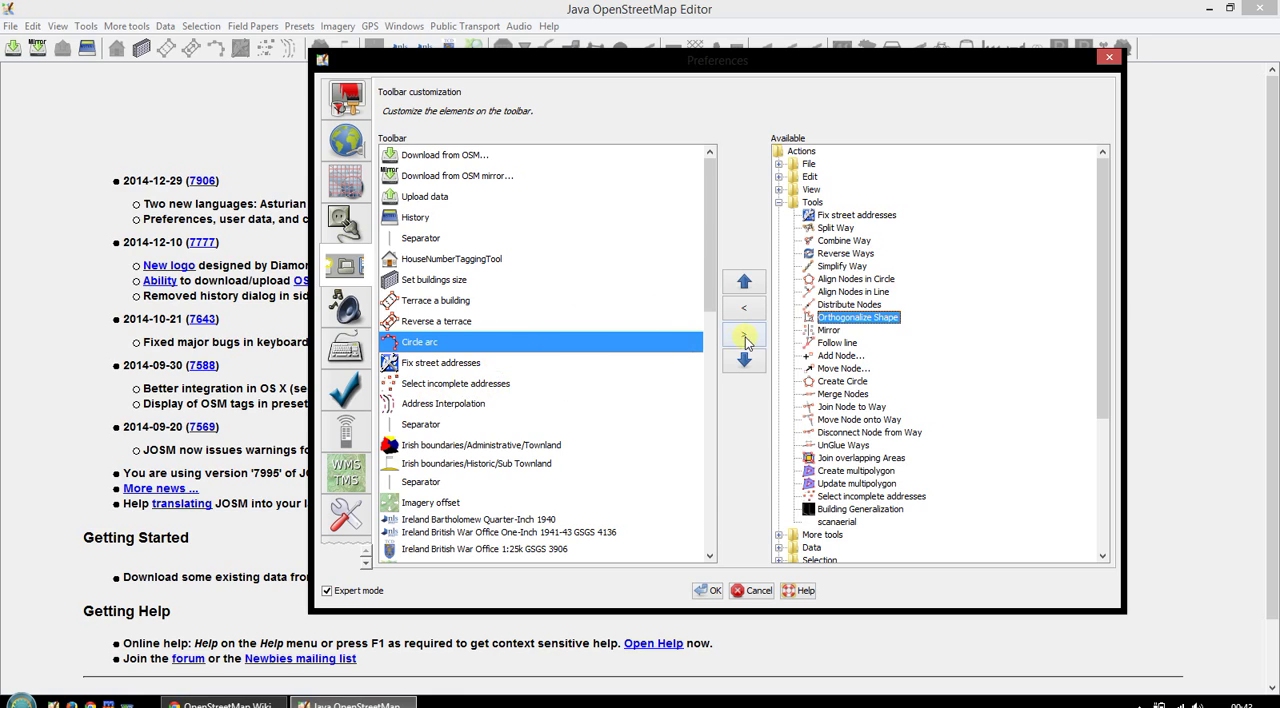
- Insert a Separator above Circle arc in the toolbar list, and remove it again
click(418, 425)
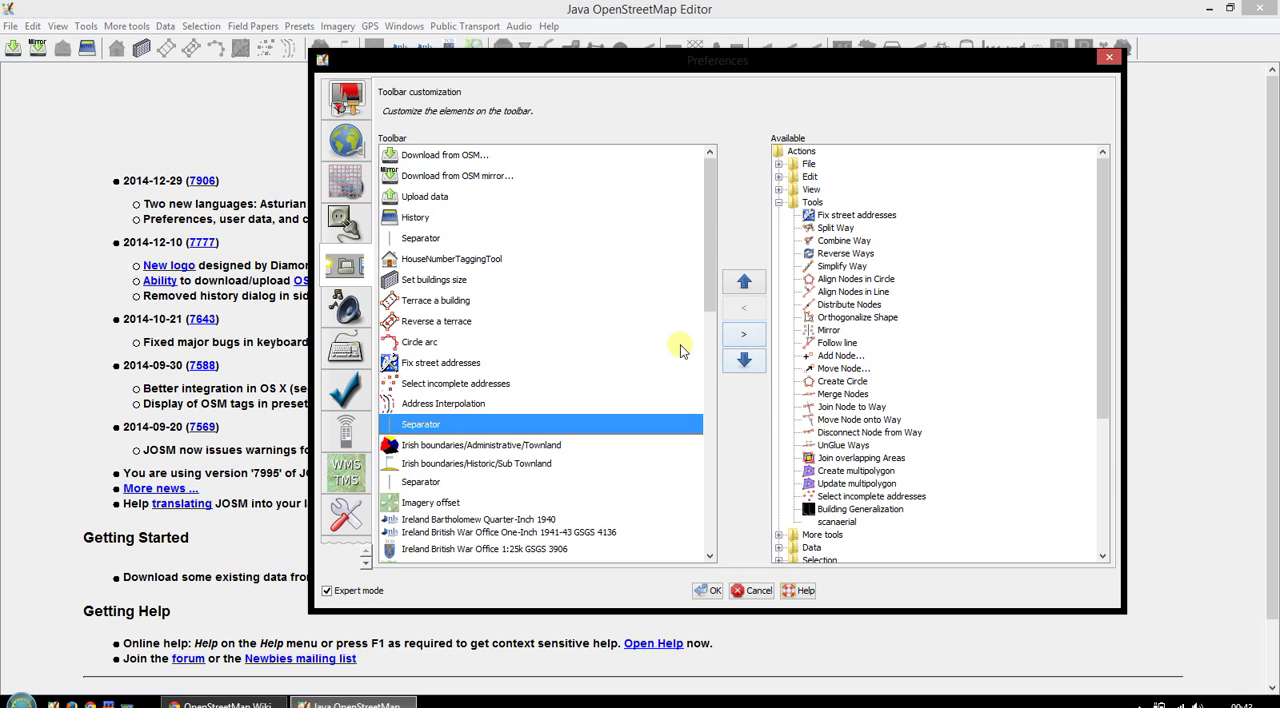
click(779, 202)
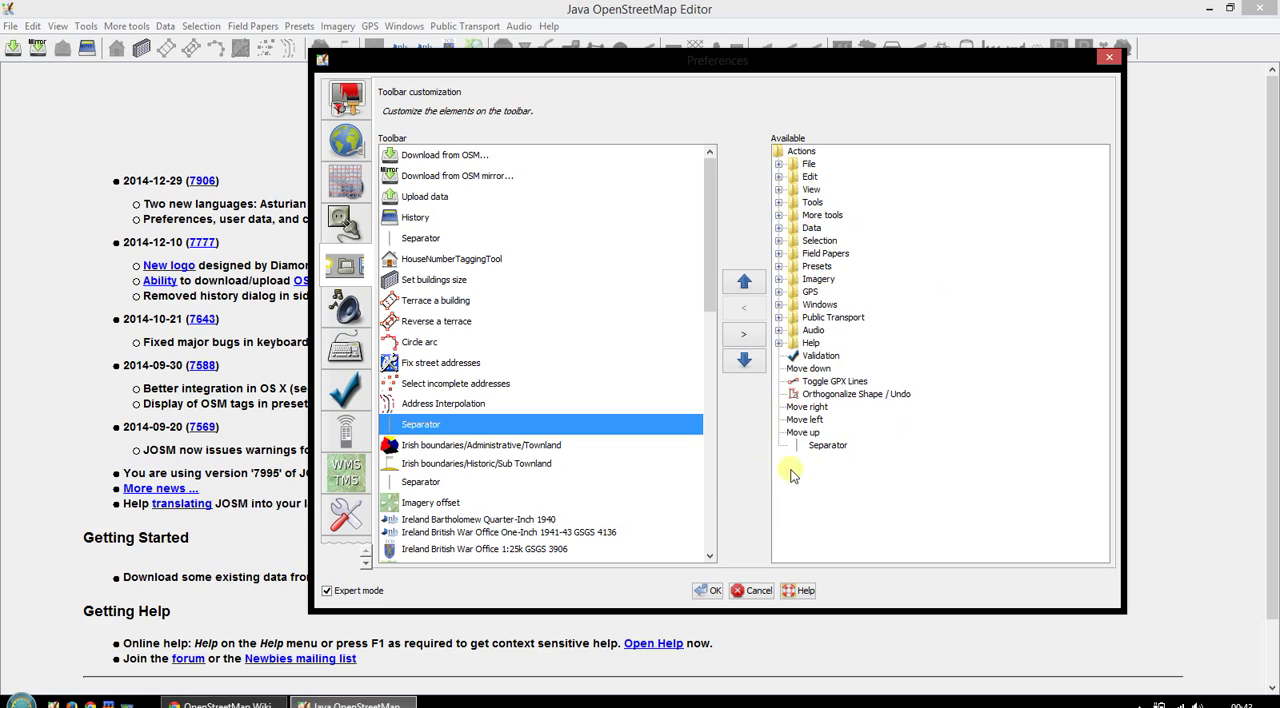
click(836, 445)
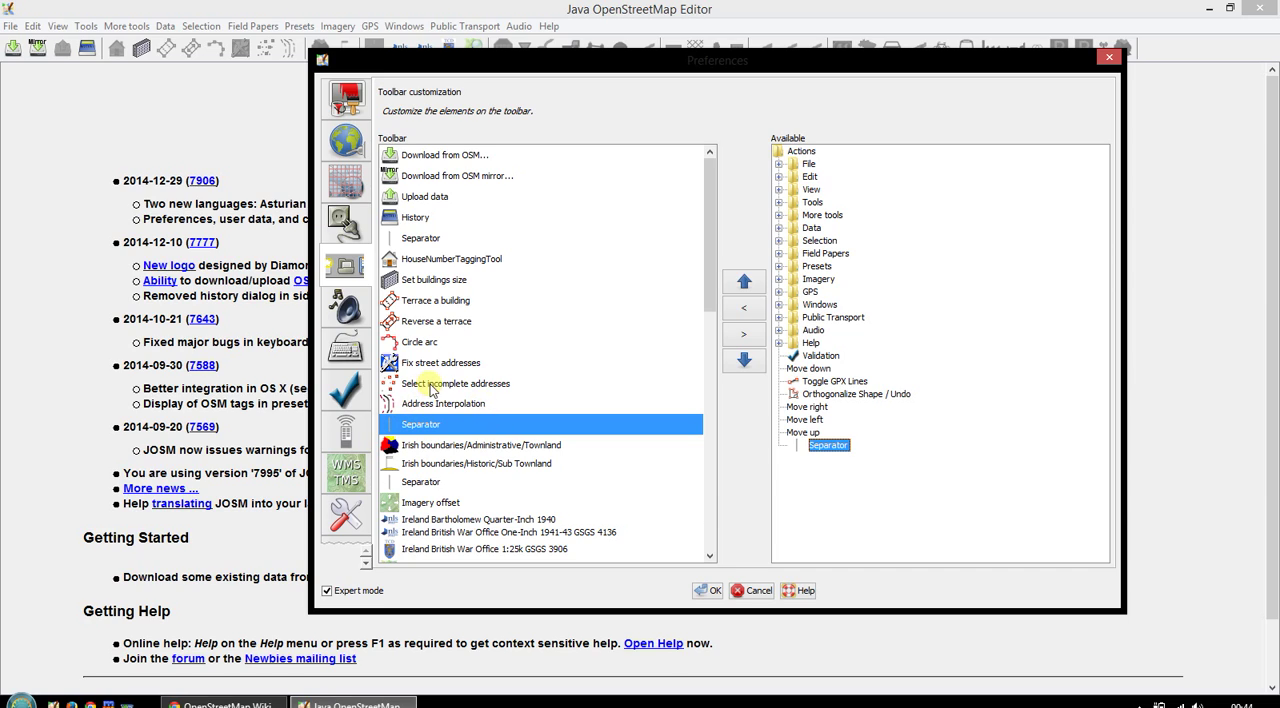
click(424, 343)
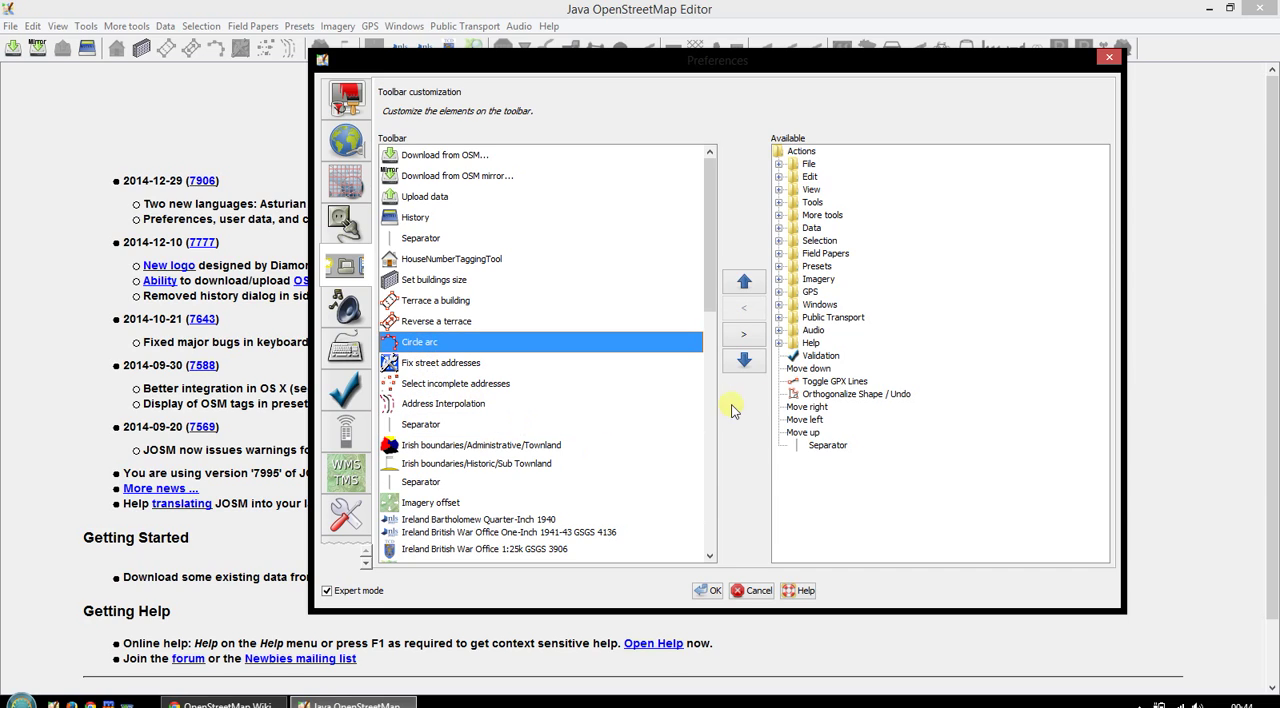
click(827, 445)
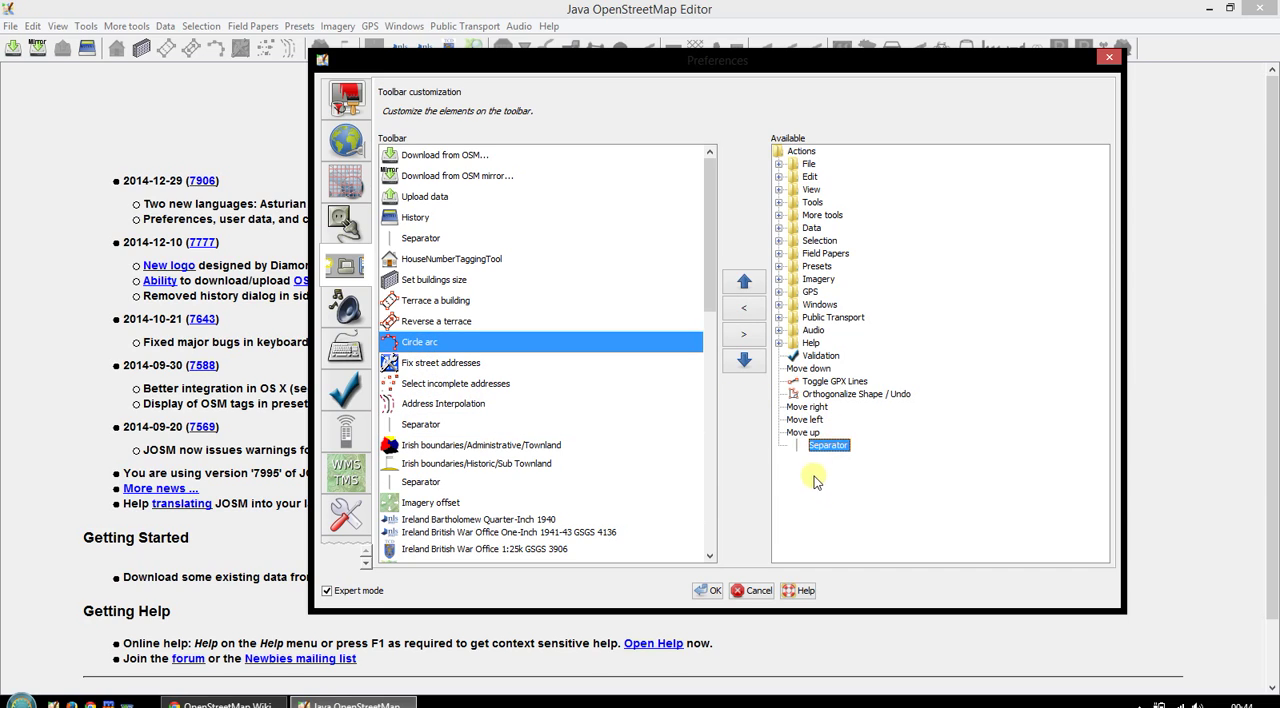
click(752, 314)
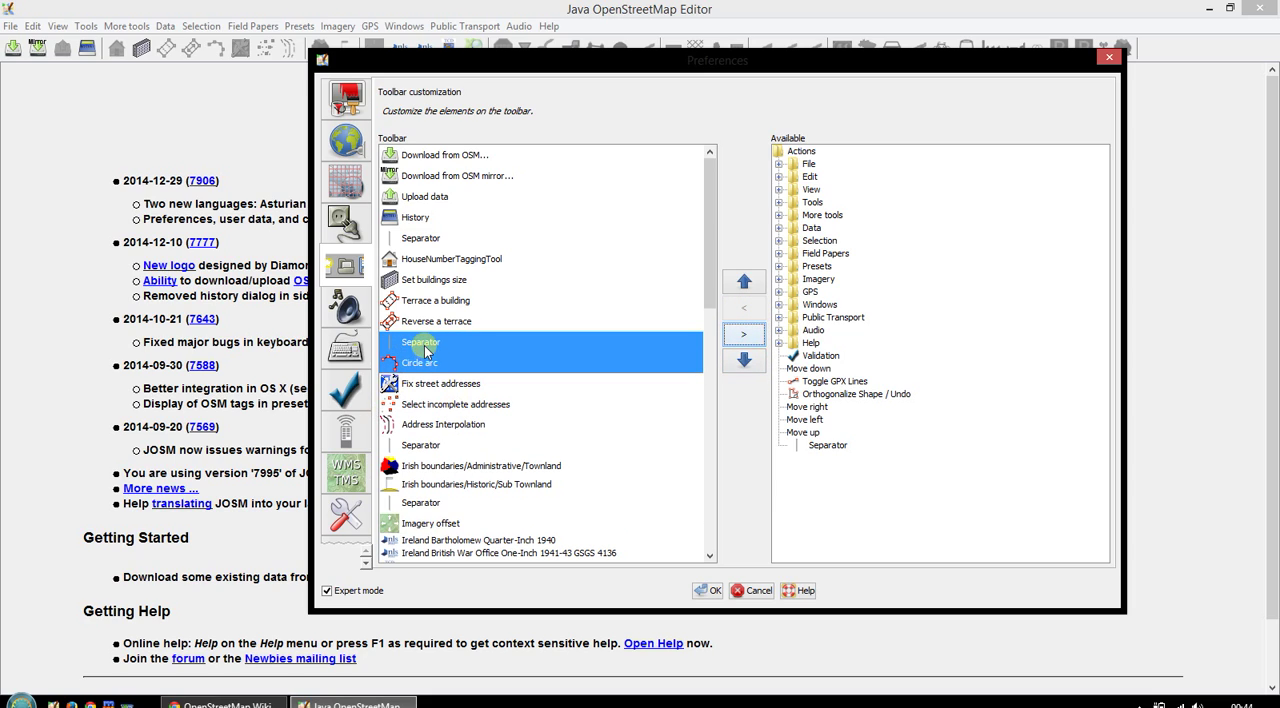
click(420, 344)
click(746, 336)
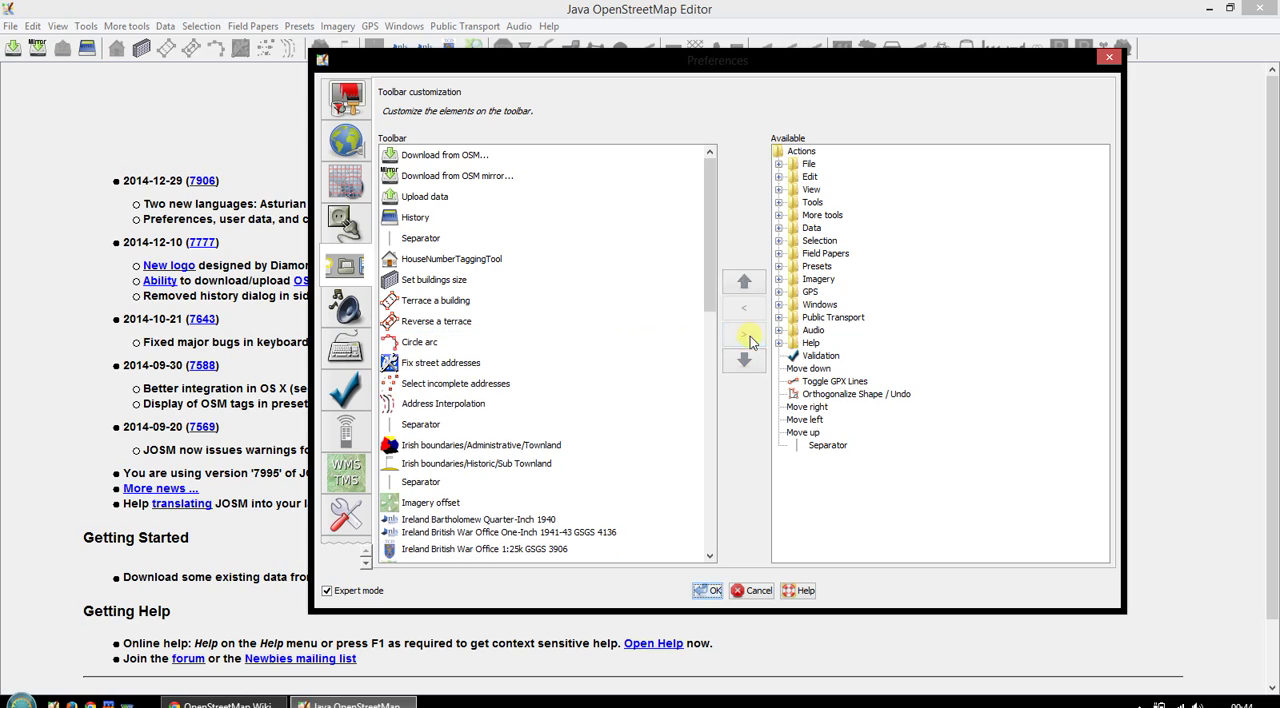
- Look through the rest of the toolbar list and the available Data, Selection and Presets action groups
drag(713, 300, 697, 452)
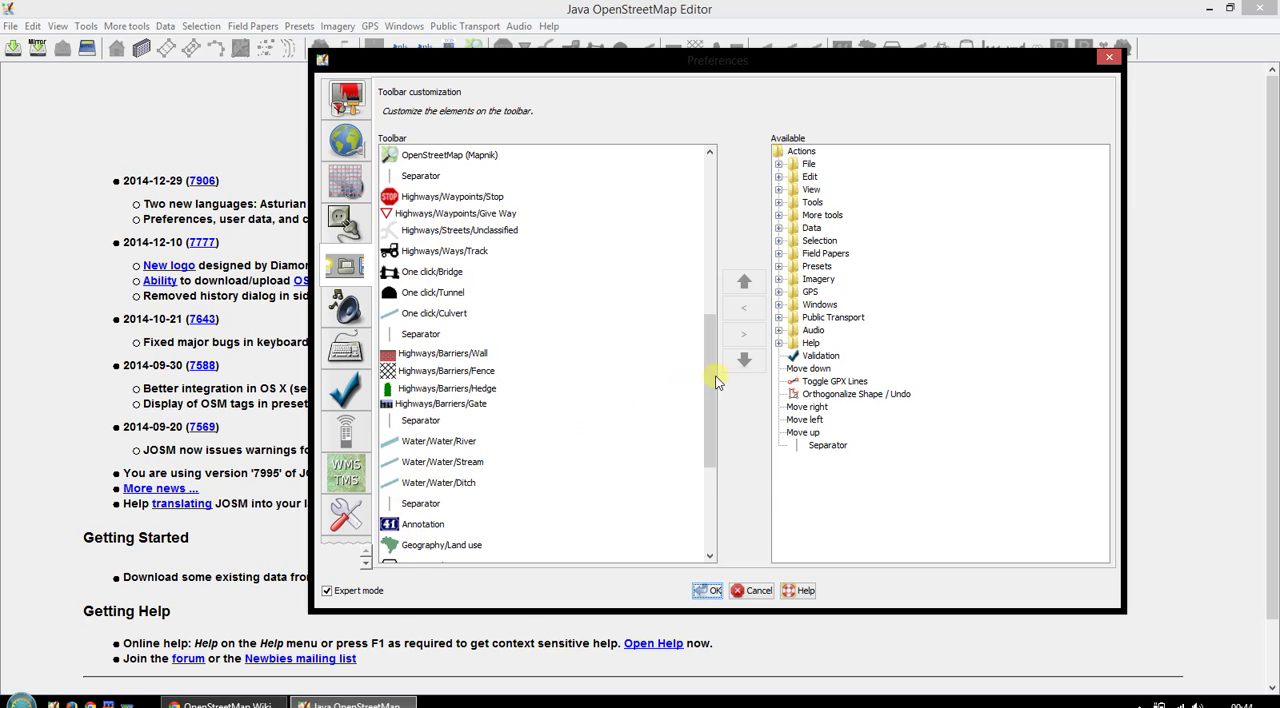
scroll(714, 320, up, 8)
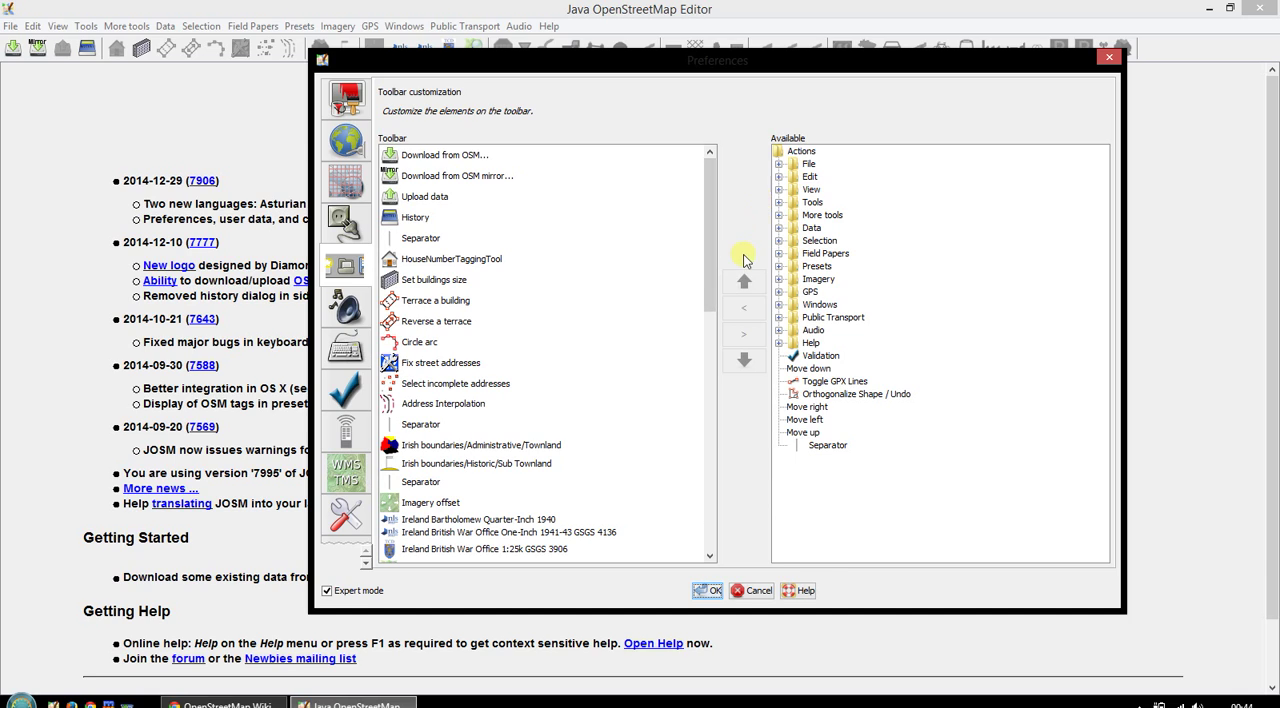
click(779, 229)
click(779, 229)
click(779, 241)
click(779, 241)
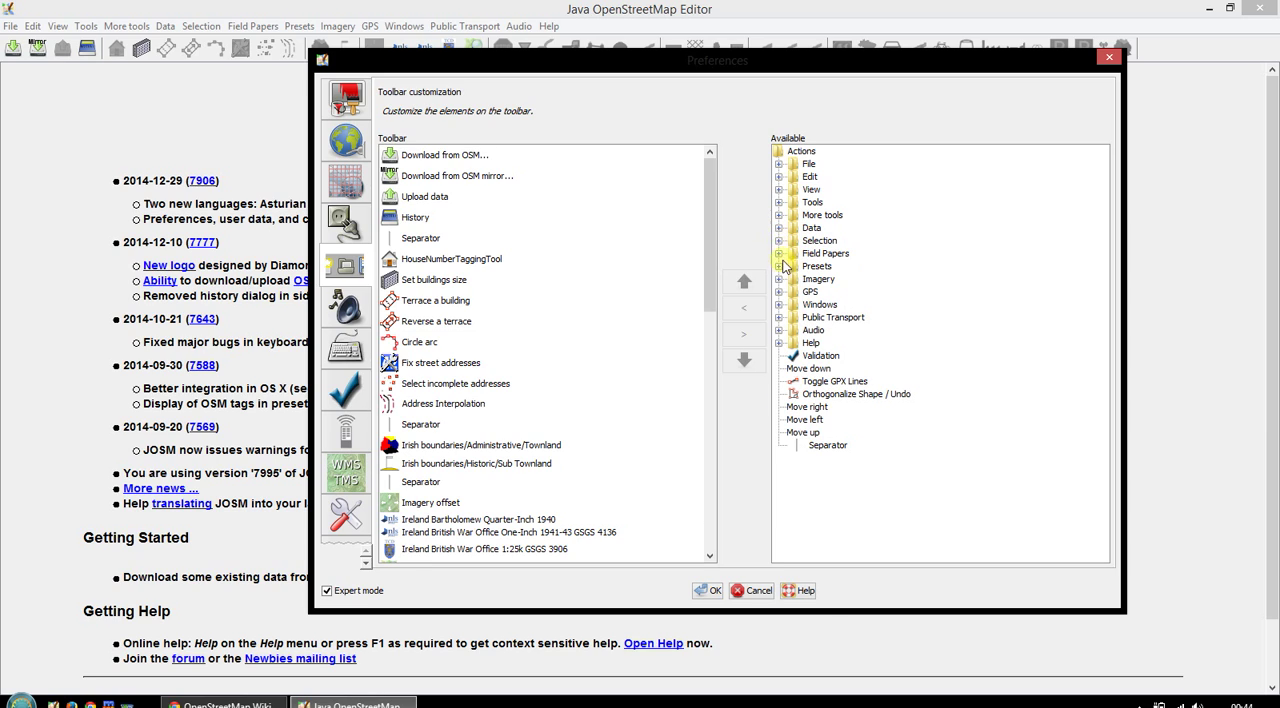
click(779, 266)
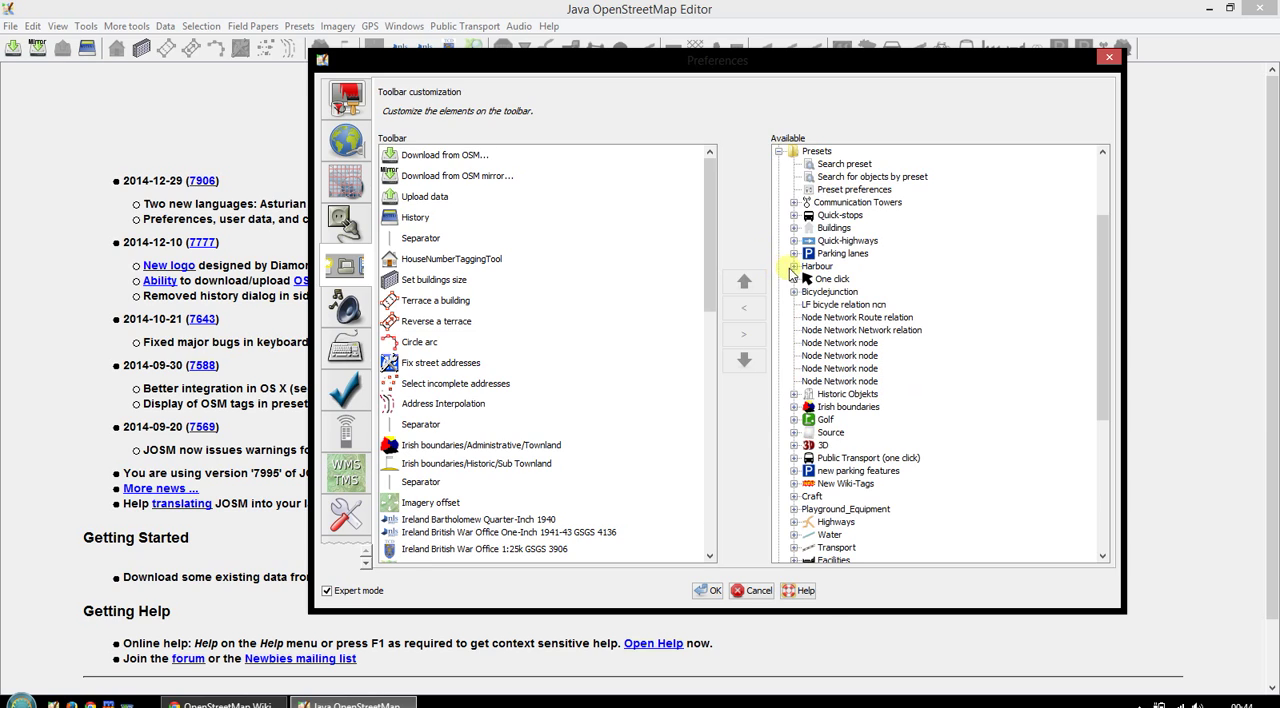
click(779, 151)
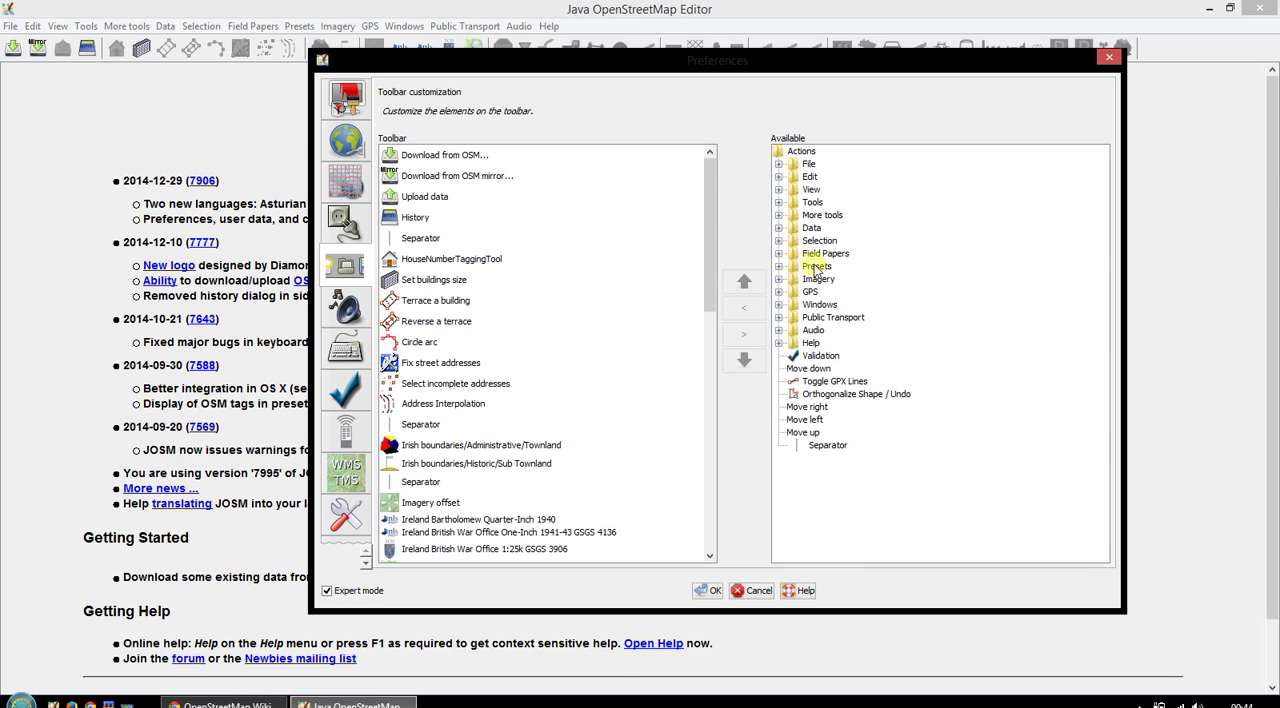
- Examine the available Presets groups and the preset entries at the end of the toolbar list, such as Man Made
click(779, 266)
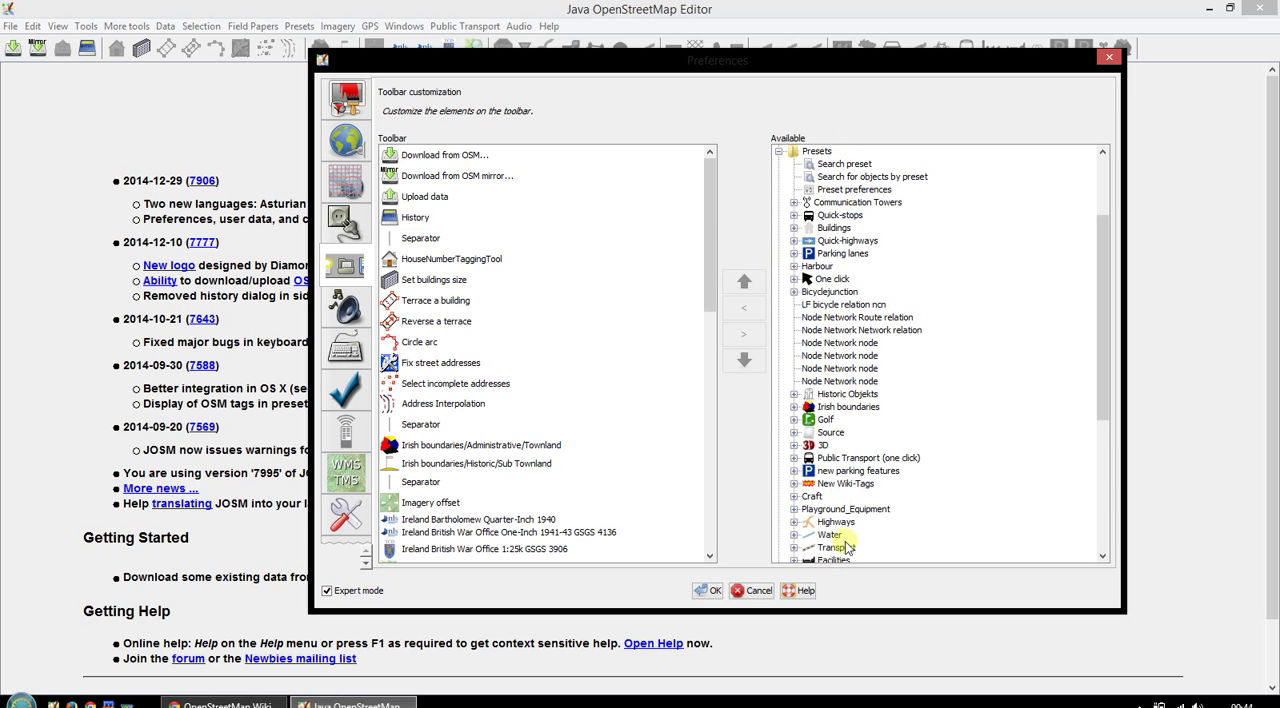
scroll(855, 445, down, 2)
scroll(855, 445, down, 2)
scroll(880, 430, up, 5)
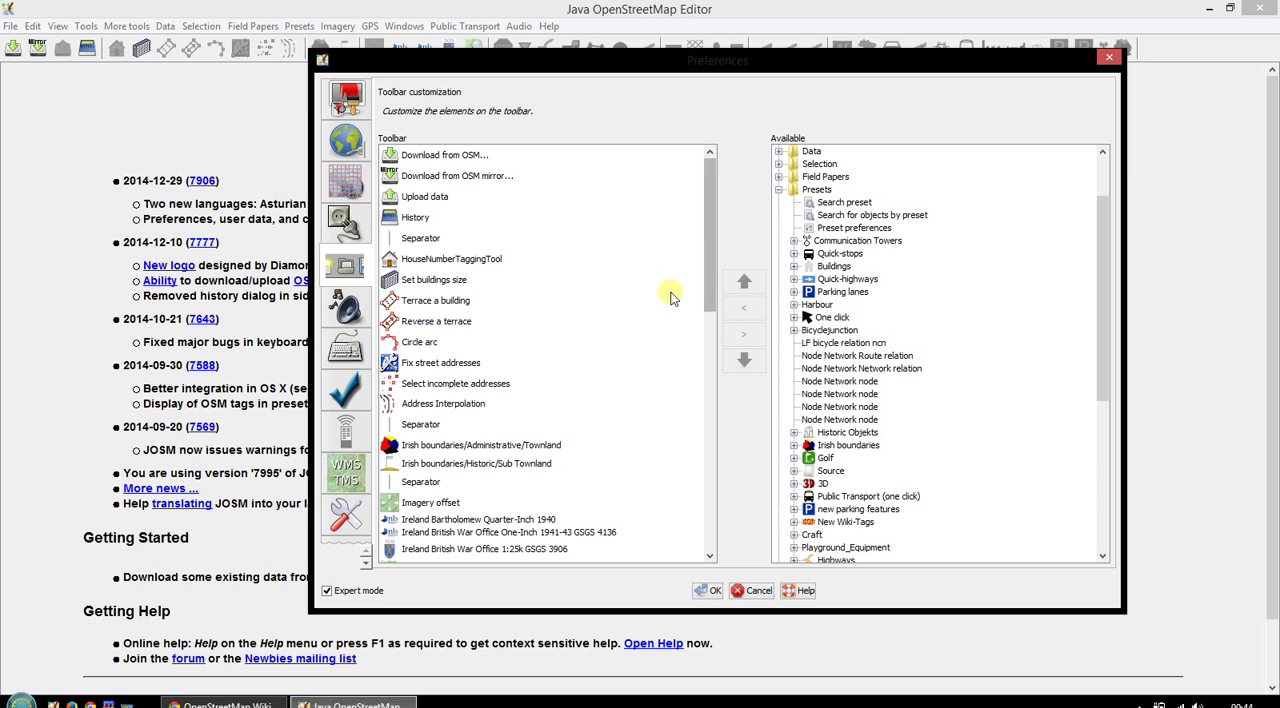
drag(705, 278, 712, 548)
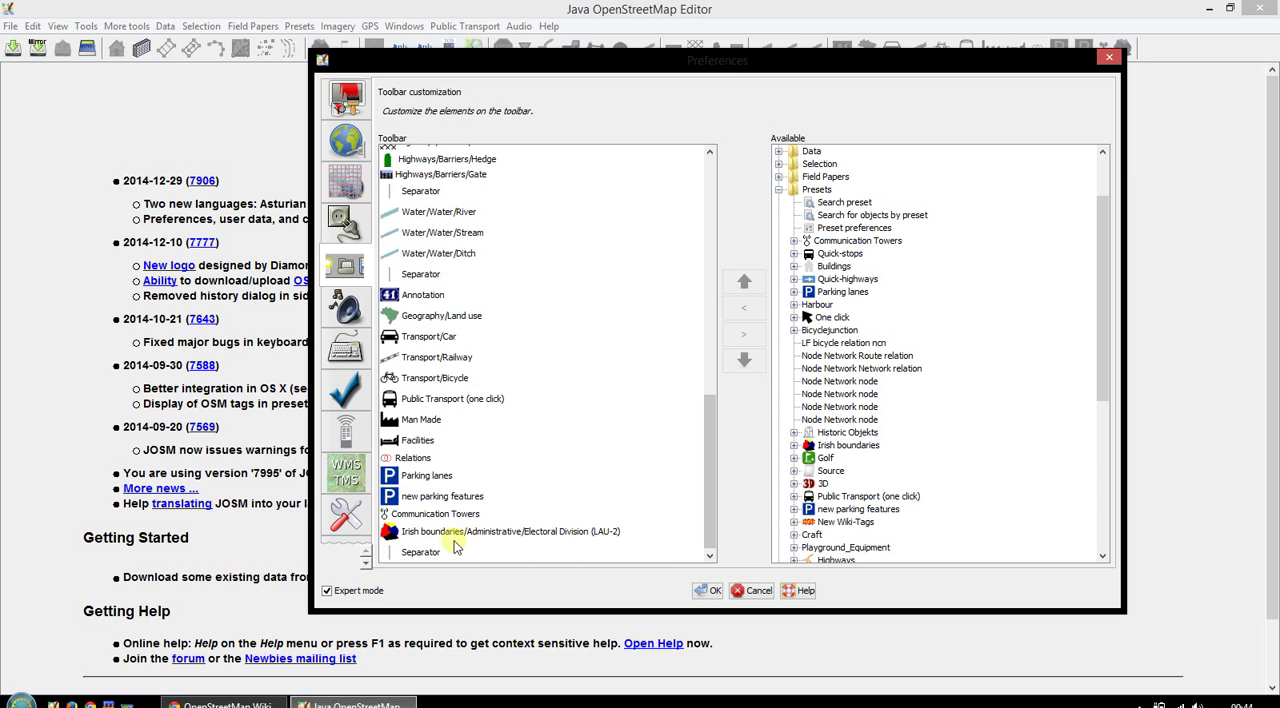
click(430, 420)
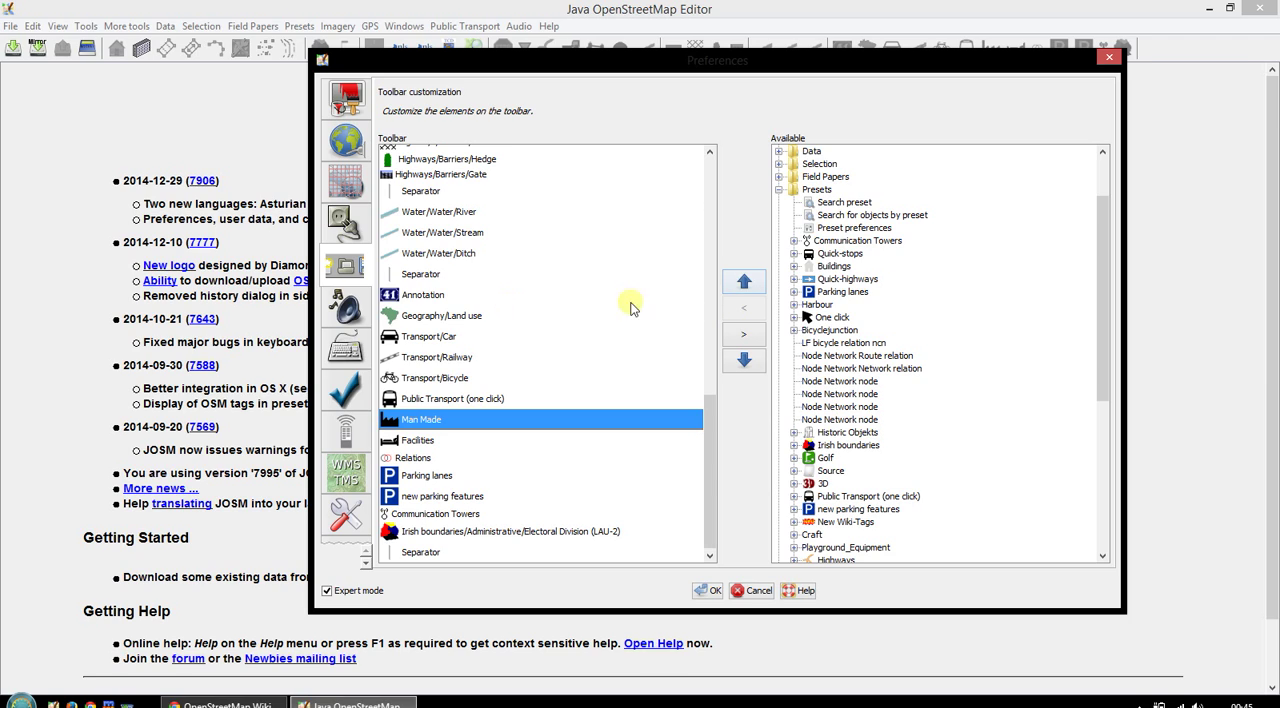
click(834, 266)
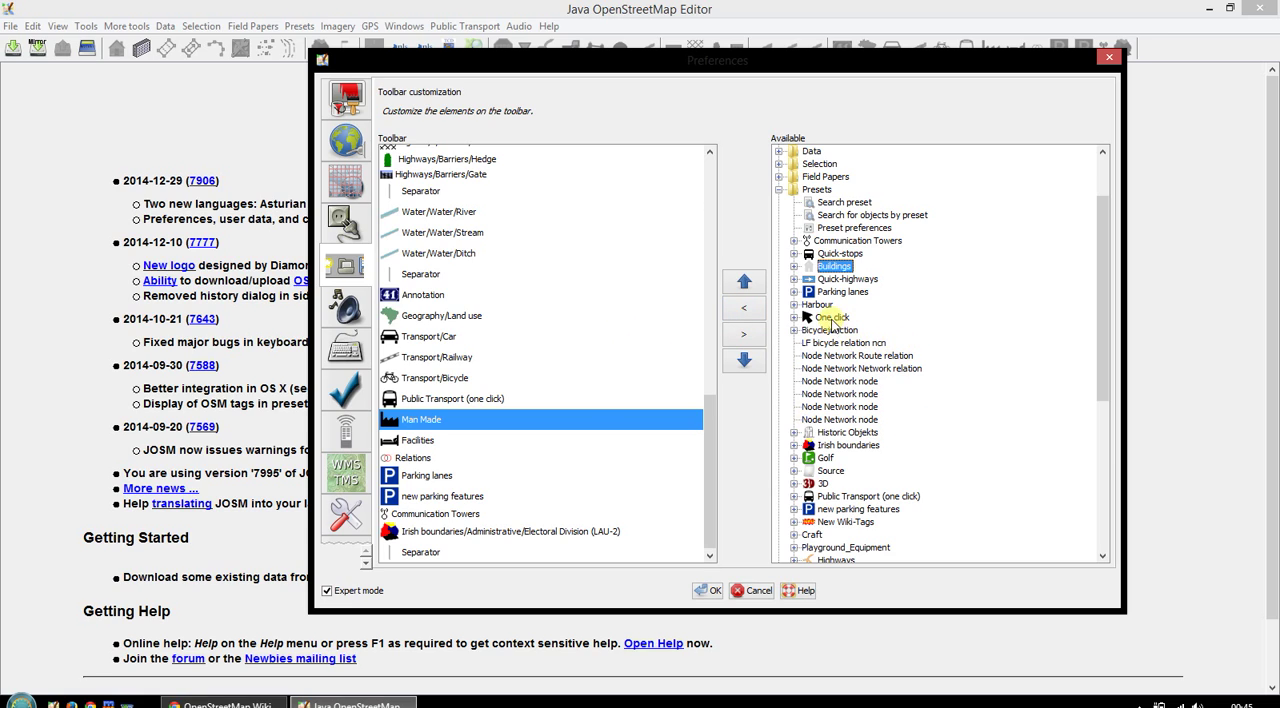
- Examine the One click preset group, including its Bridge, Tunnel and Culvert entries
click(794, 318)
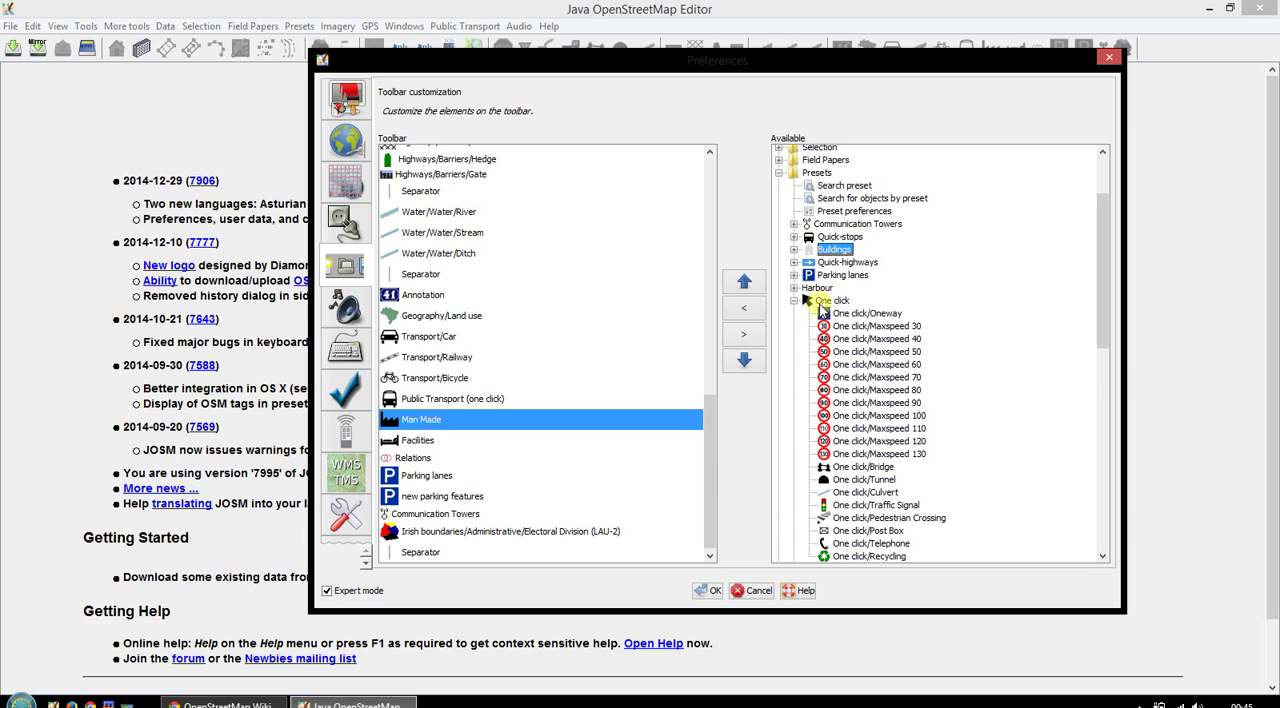
scroll(893, 462, down, 1)
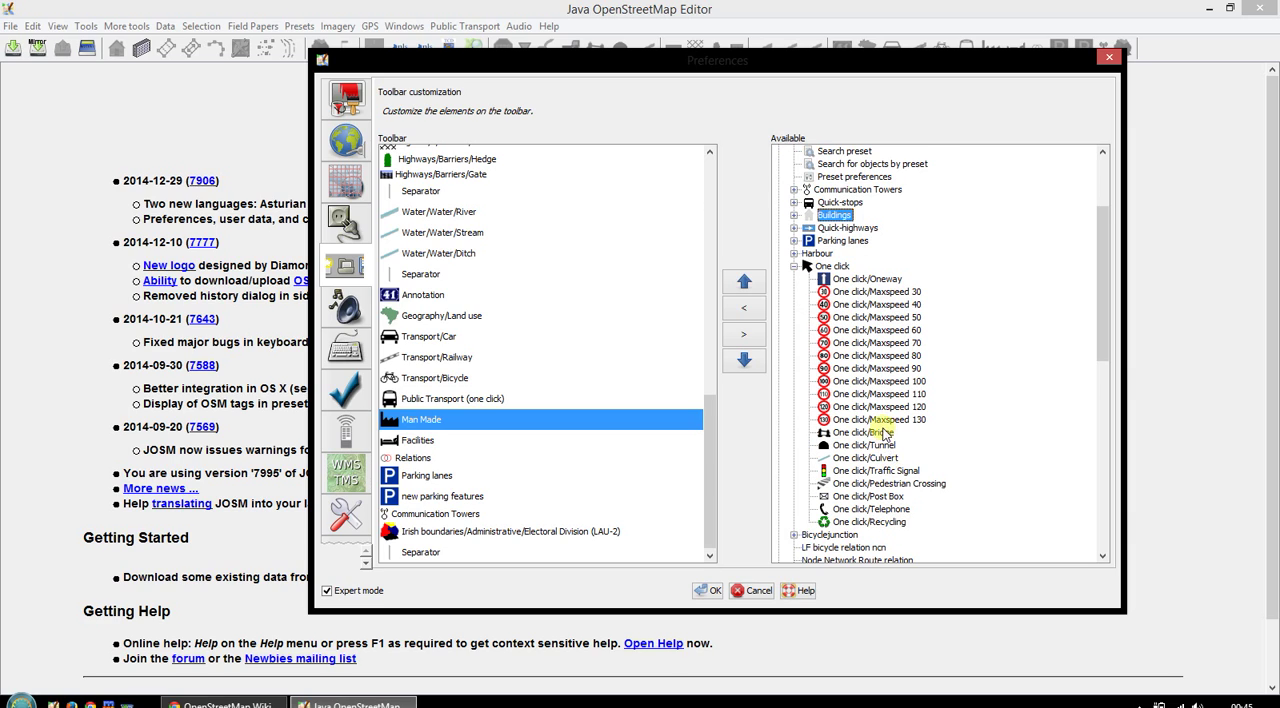
click(885, 433)
click(882, 445)
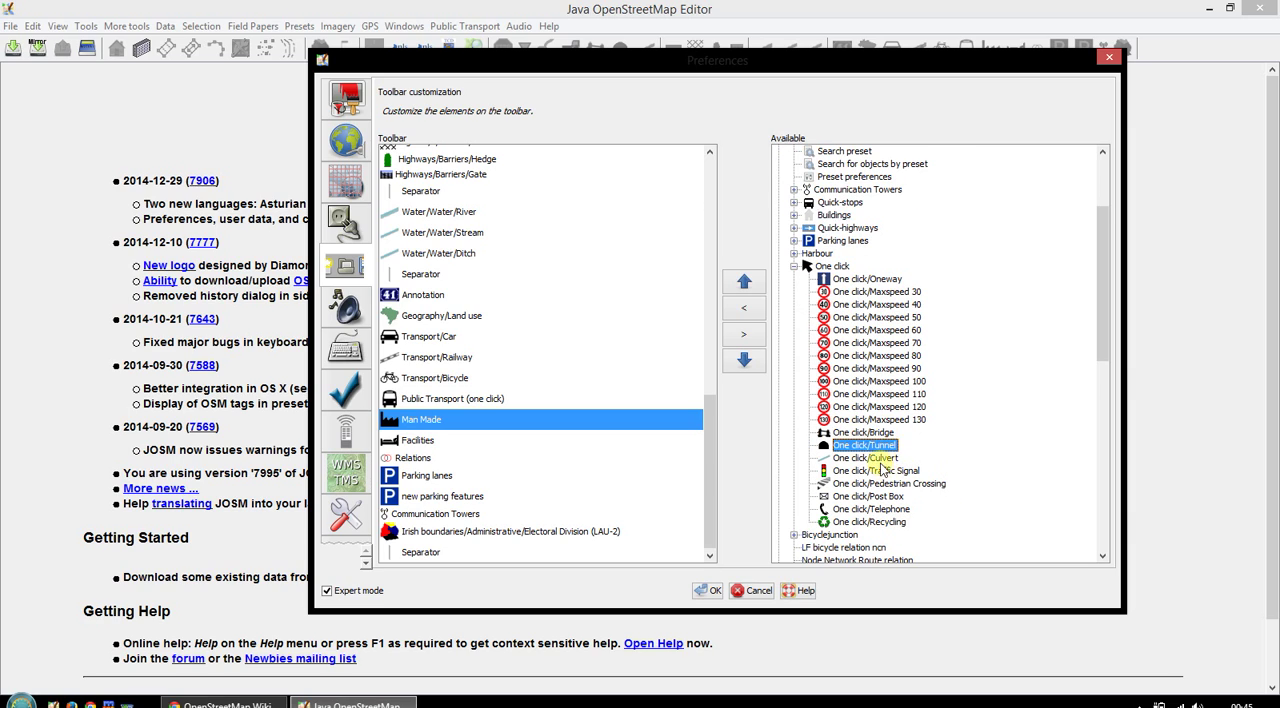
click(888, 458)
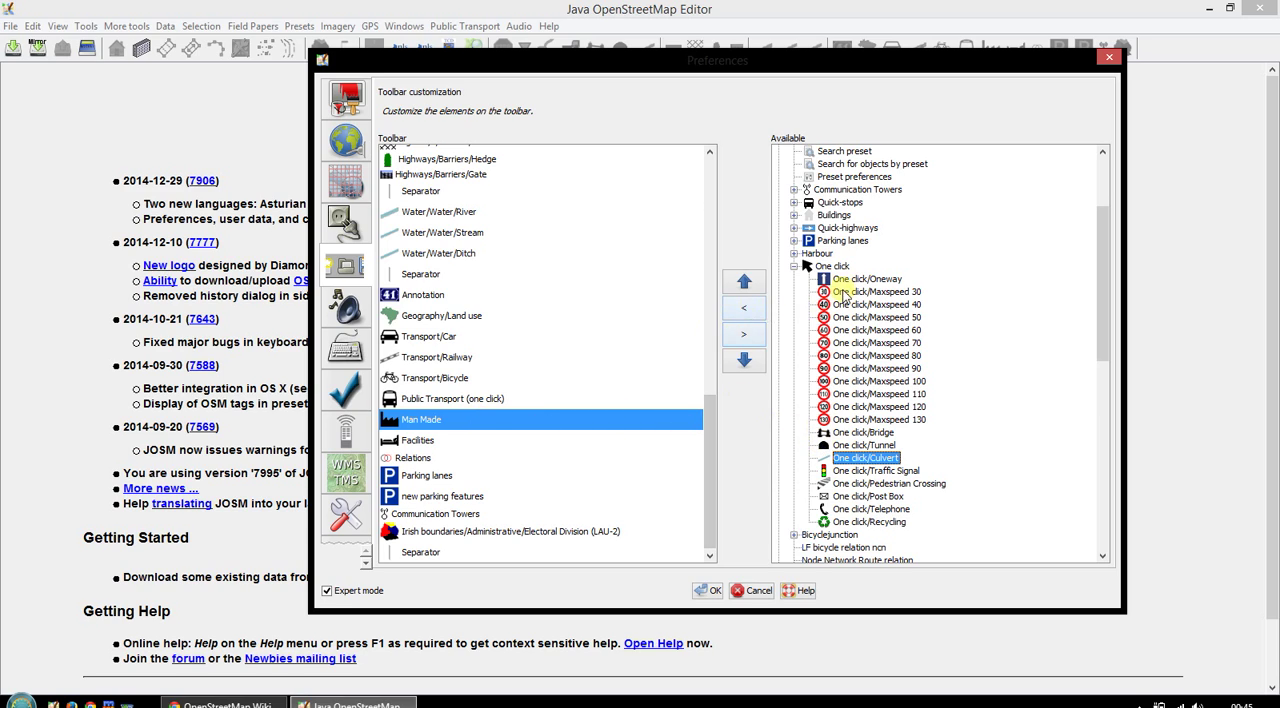
click(794, 266)
- Look through the remaining available preset groups, from Historic Objekts and Craft to Water and Relations
scroll(840, 370, down, 2)
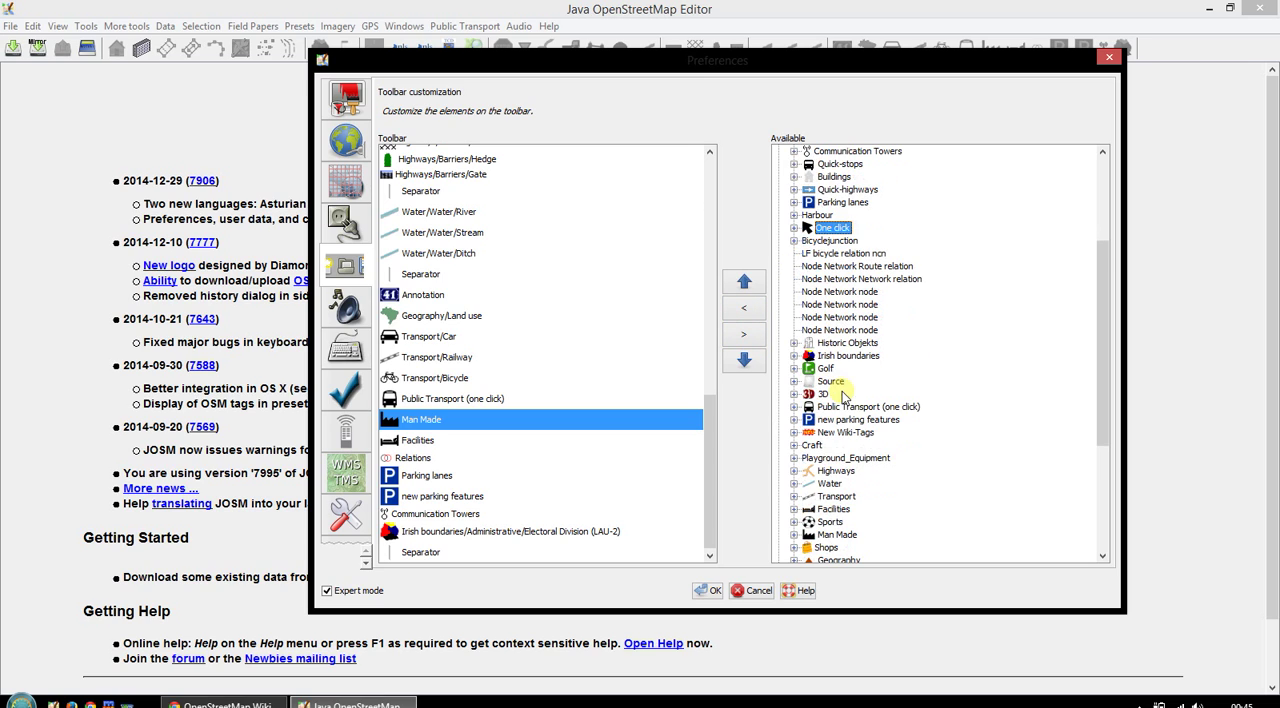
click(848, 305)
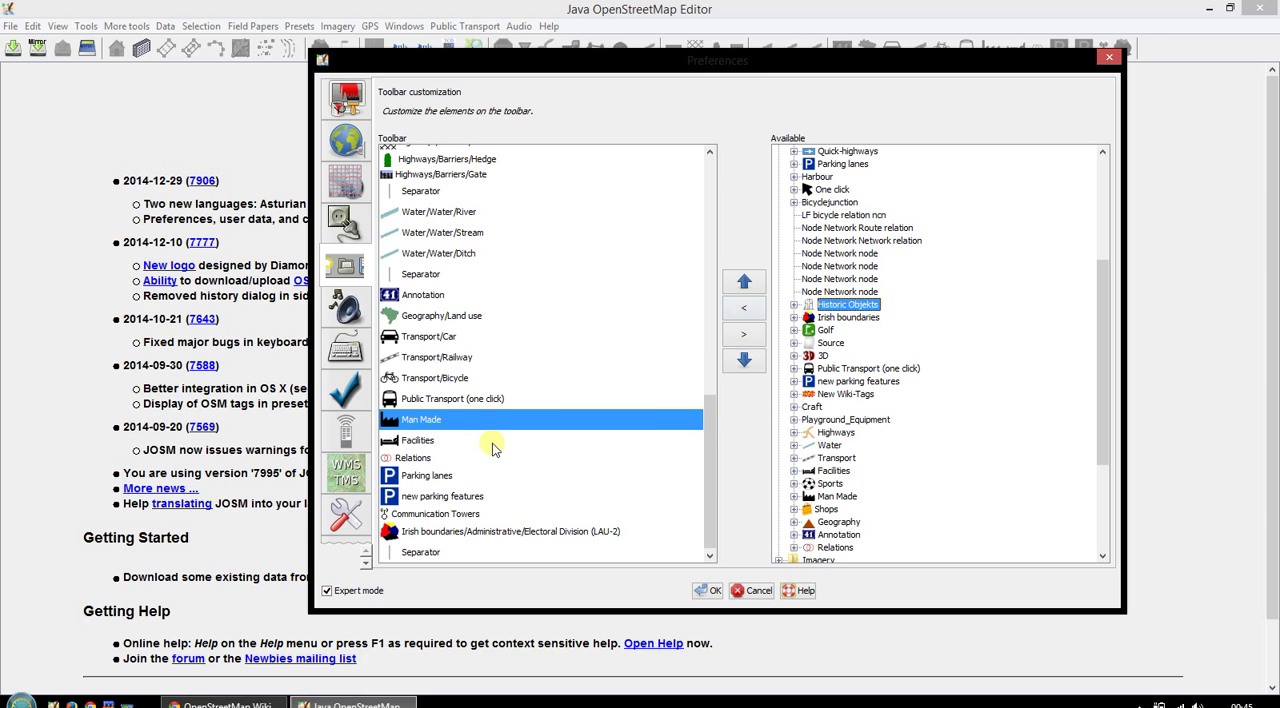
scroll(820, 410, down, 1)
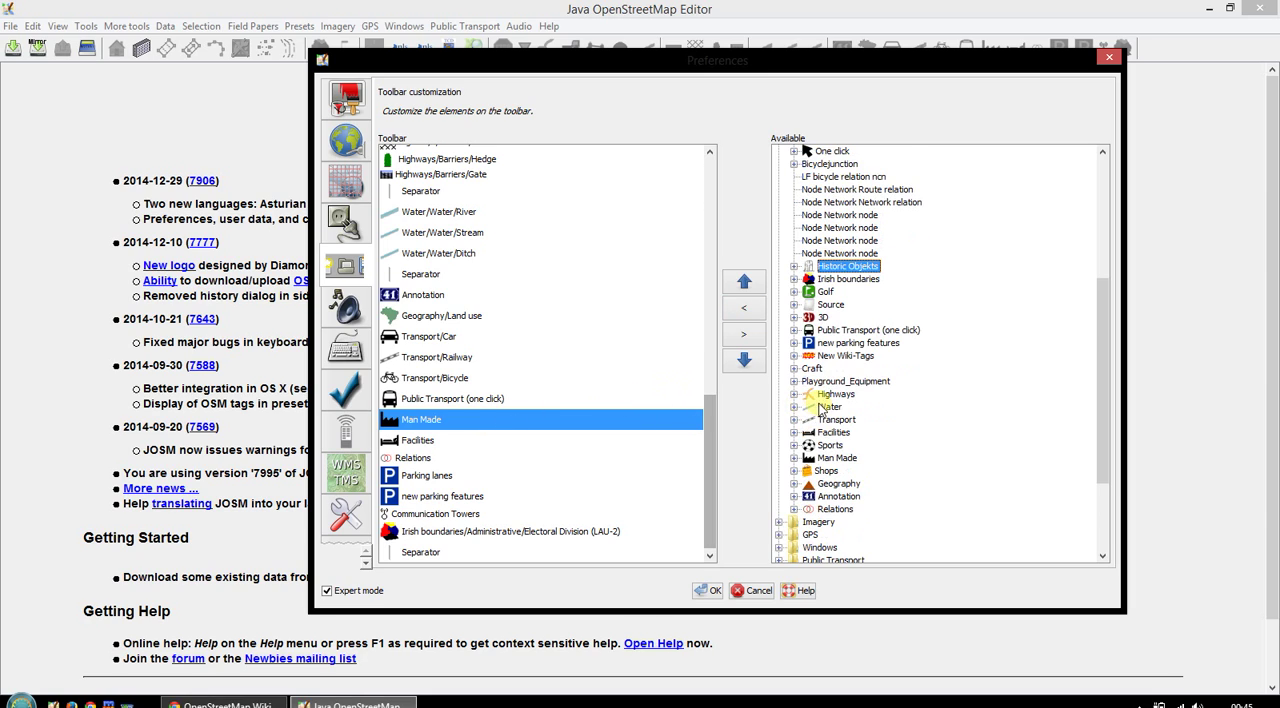
scroll(820, 408, down, 1)
click(808, 330)
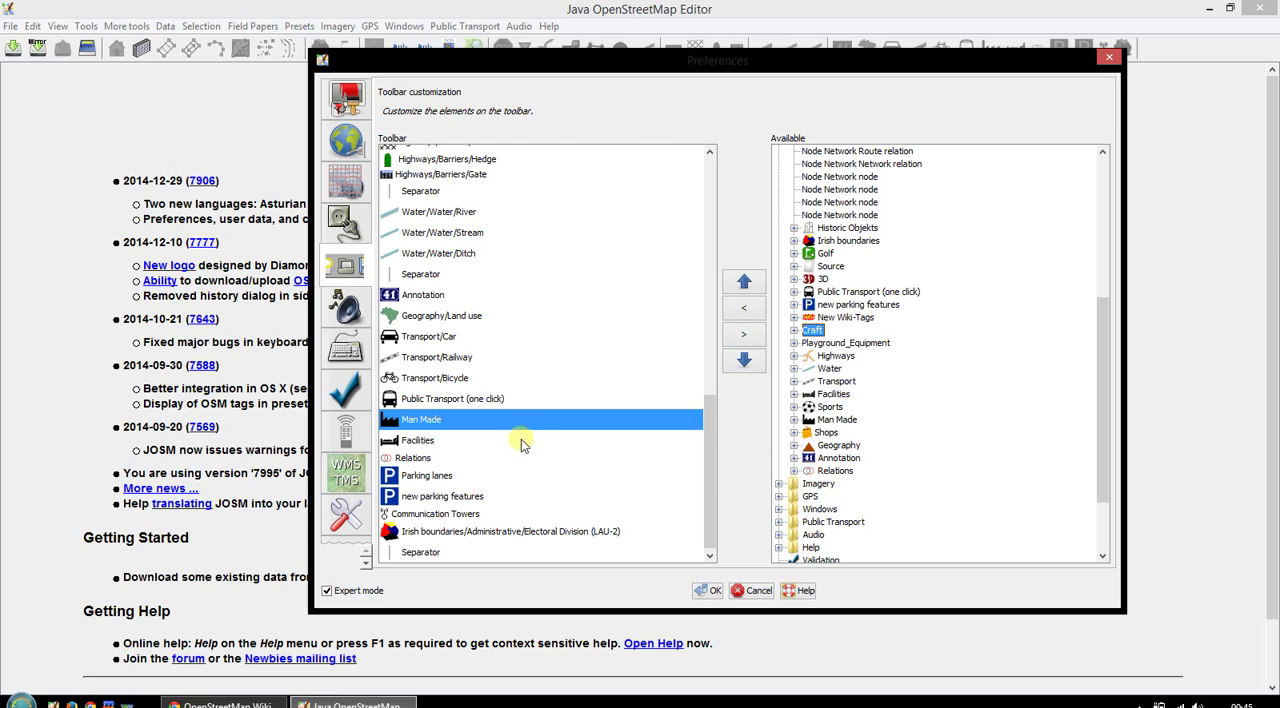
click(829, 369)
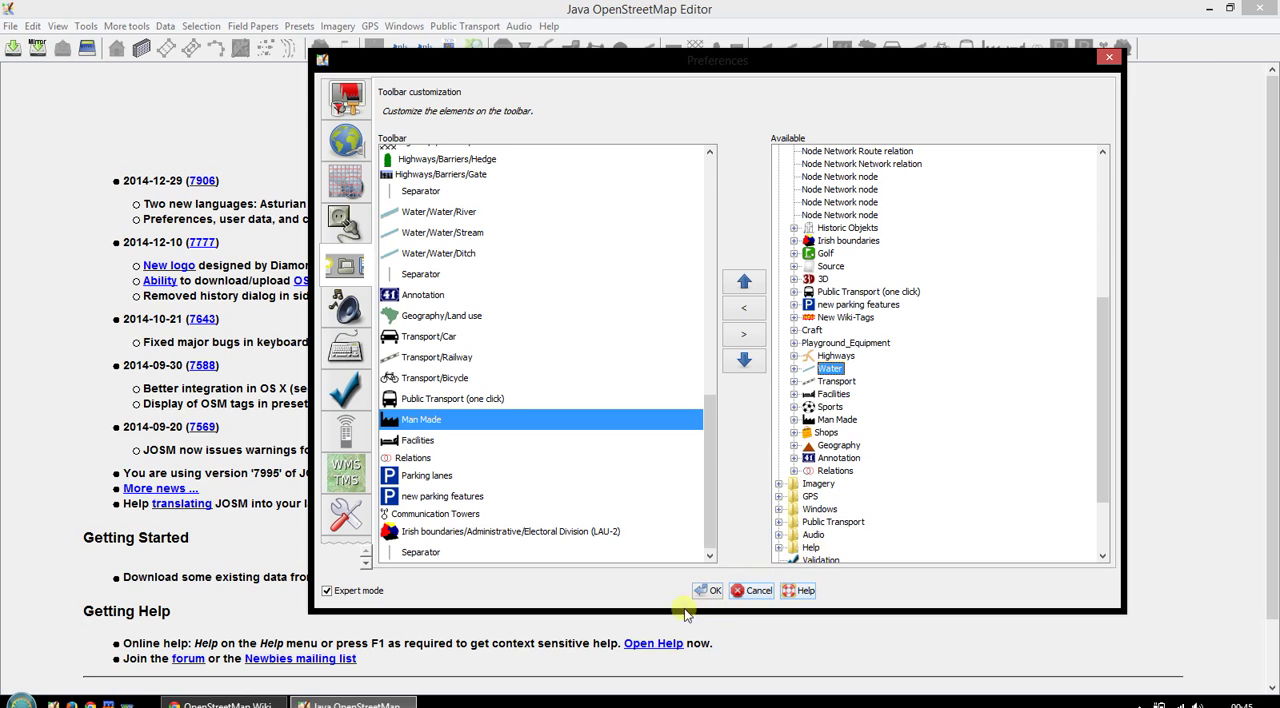
- Accept the toolbar preferences and download the OpenStreetMap data for the preselected area northeast of Maseru
click(712, 590)
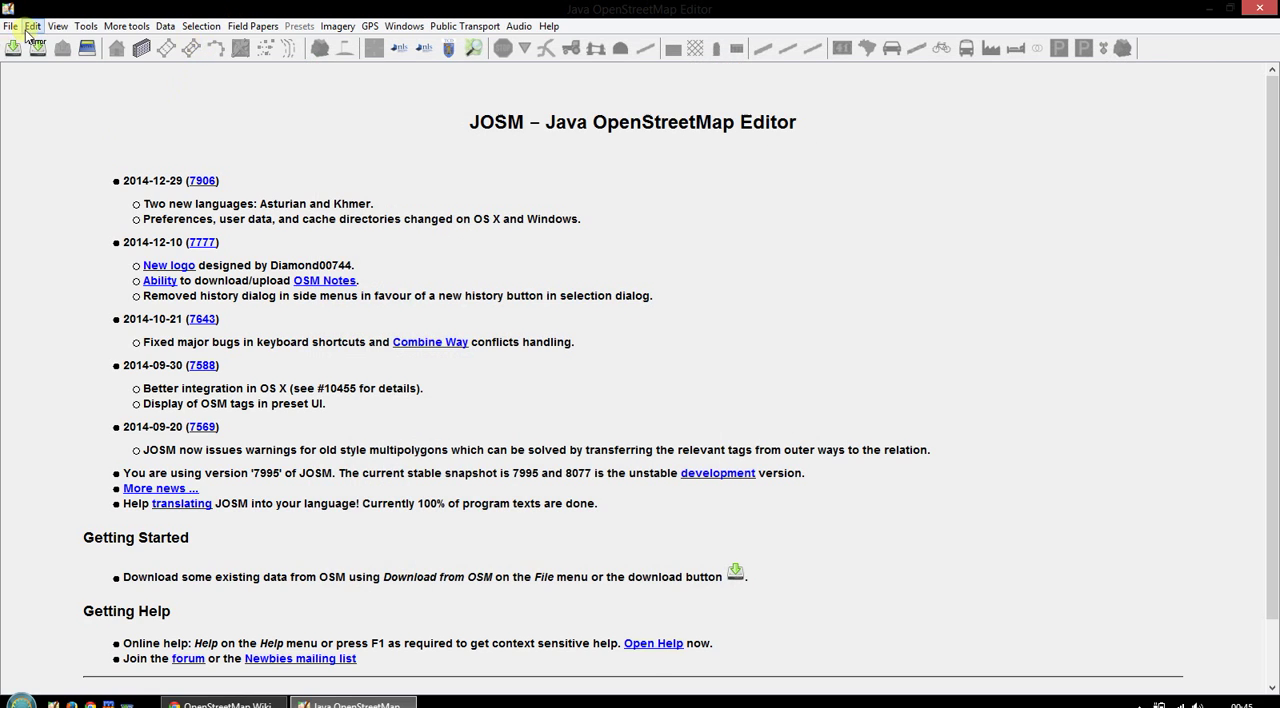
click(15, 49)
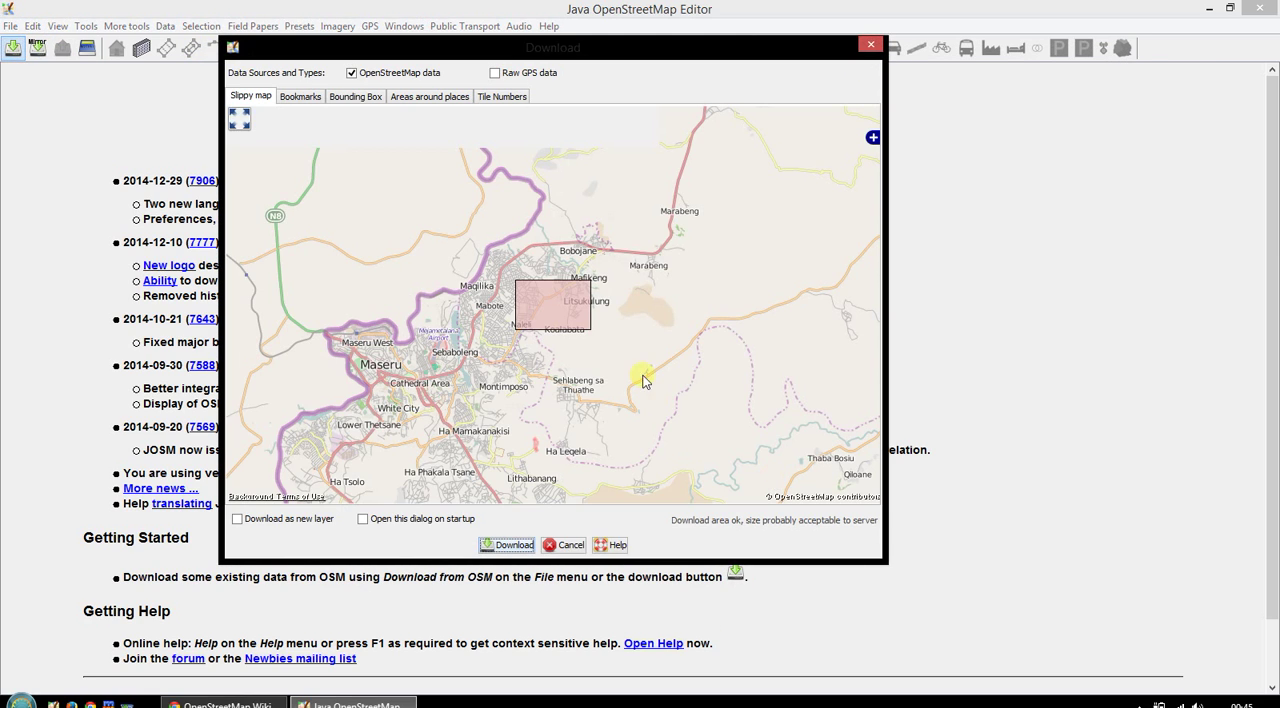
click(514, 546)
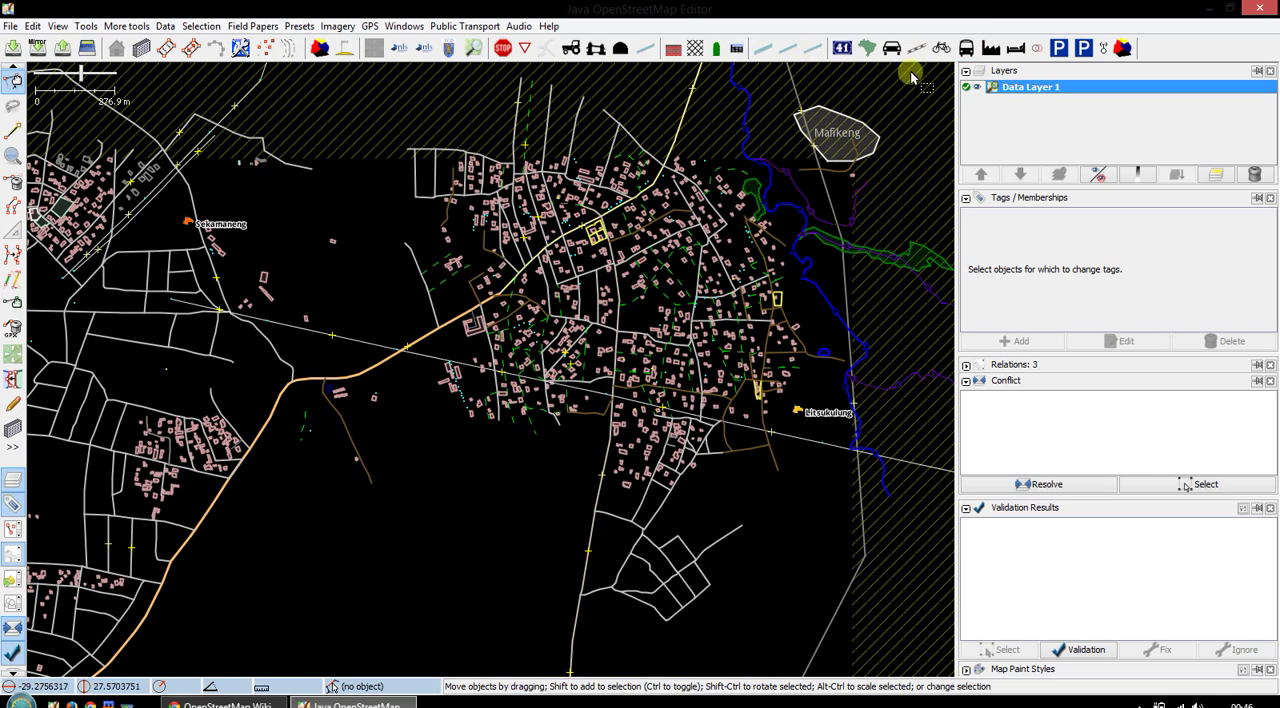
- Examine the presets offered by the toolbar's Public Transport (one click), Car and Land use groups
click(970, 57)
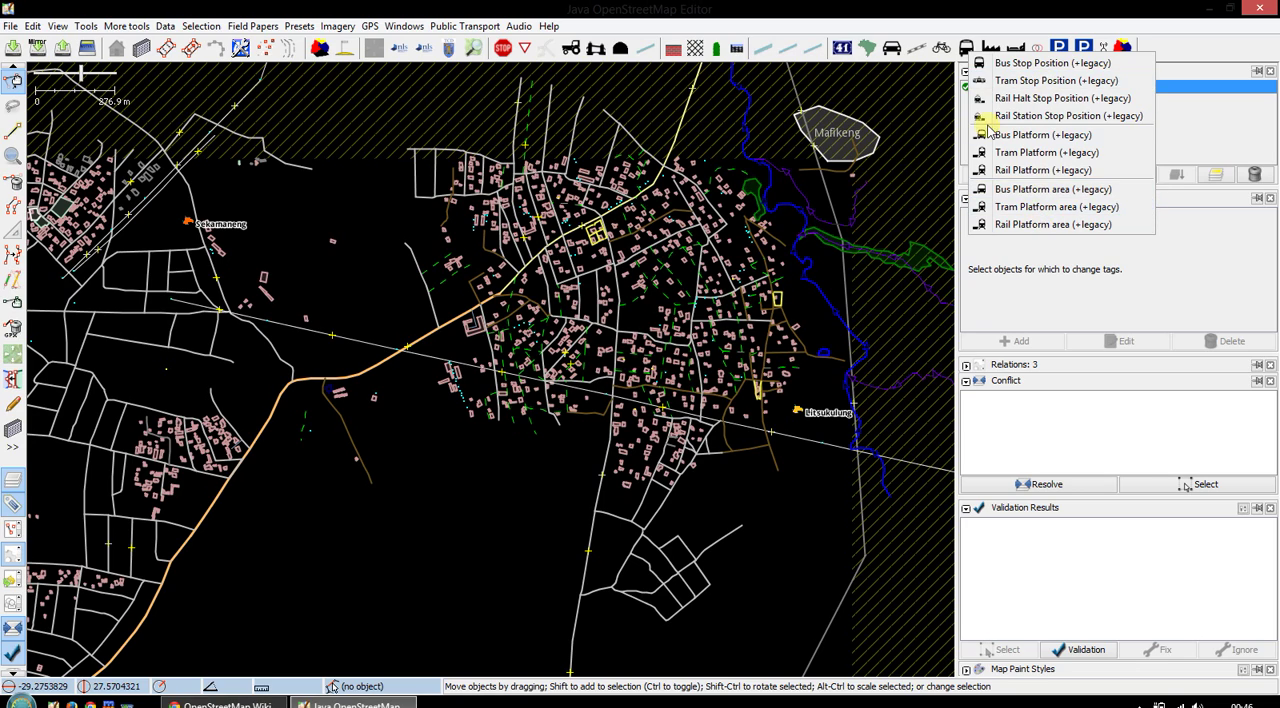
click(905, 115)
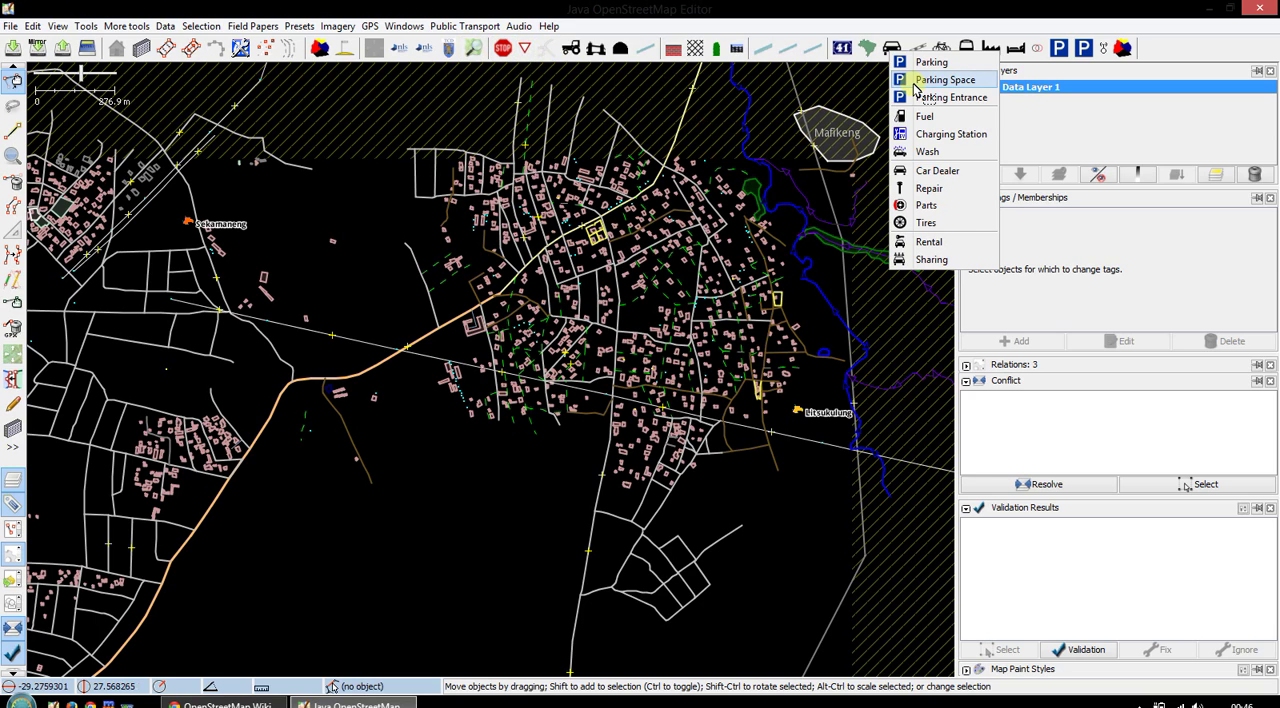
click(866, 47)
click(866, 47)
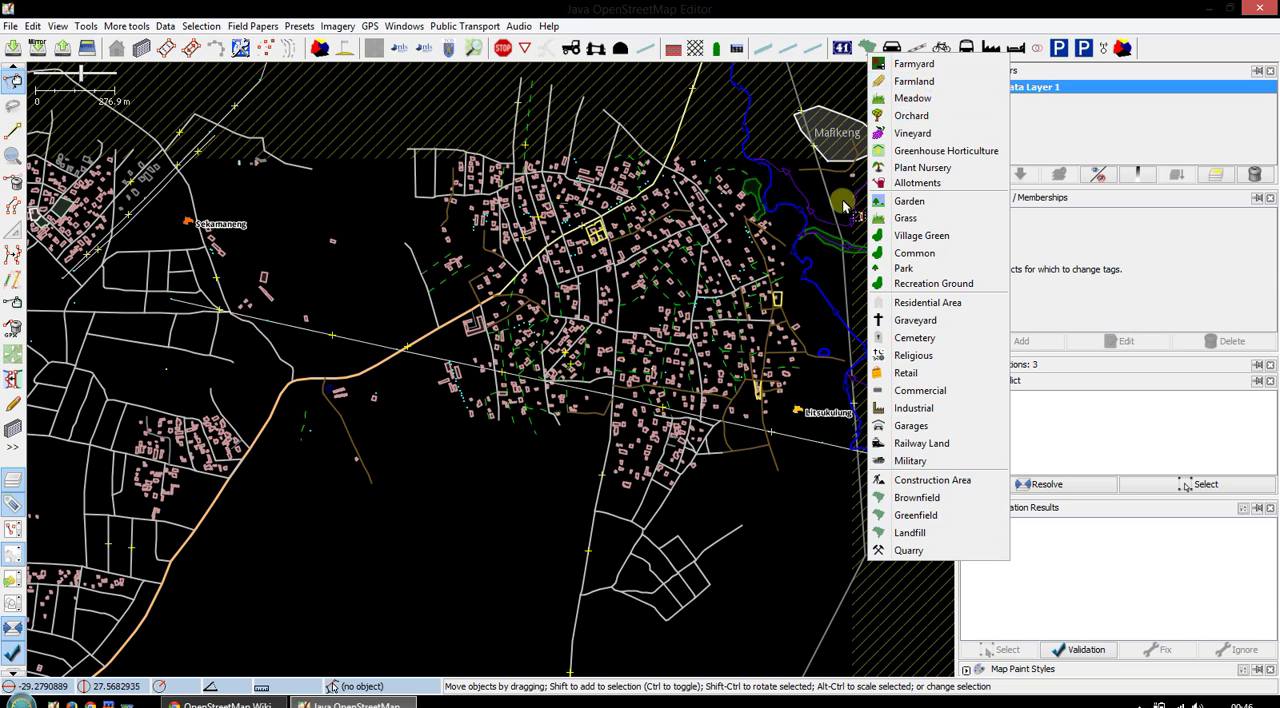
drag(513, 466, 546, 450)
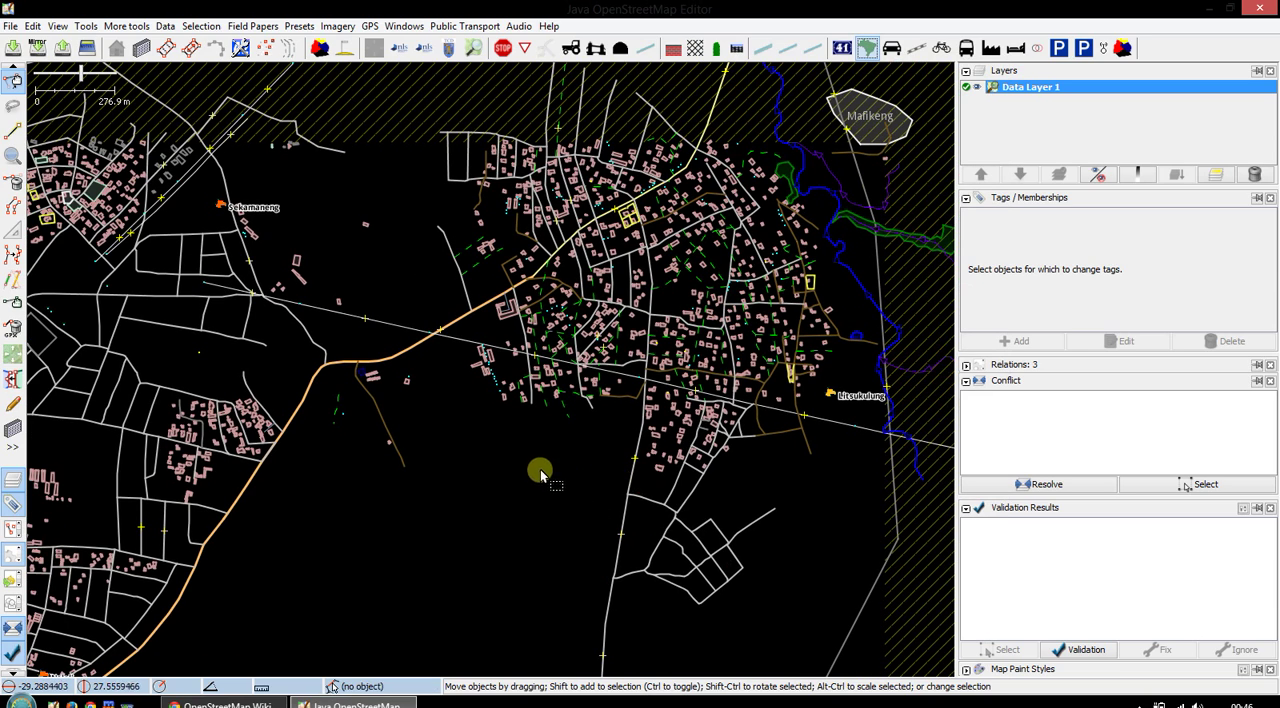
drag(474, 473, 477, 417)
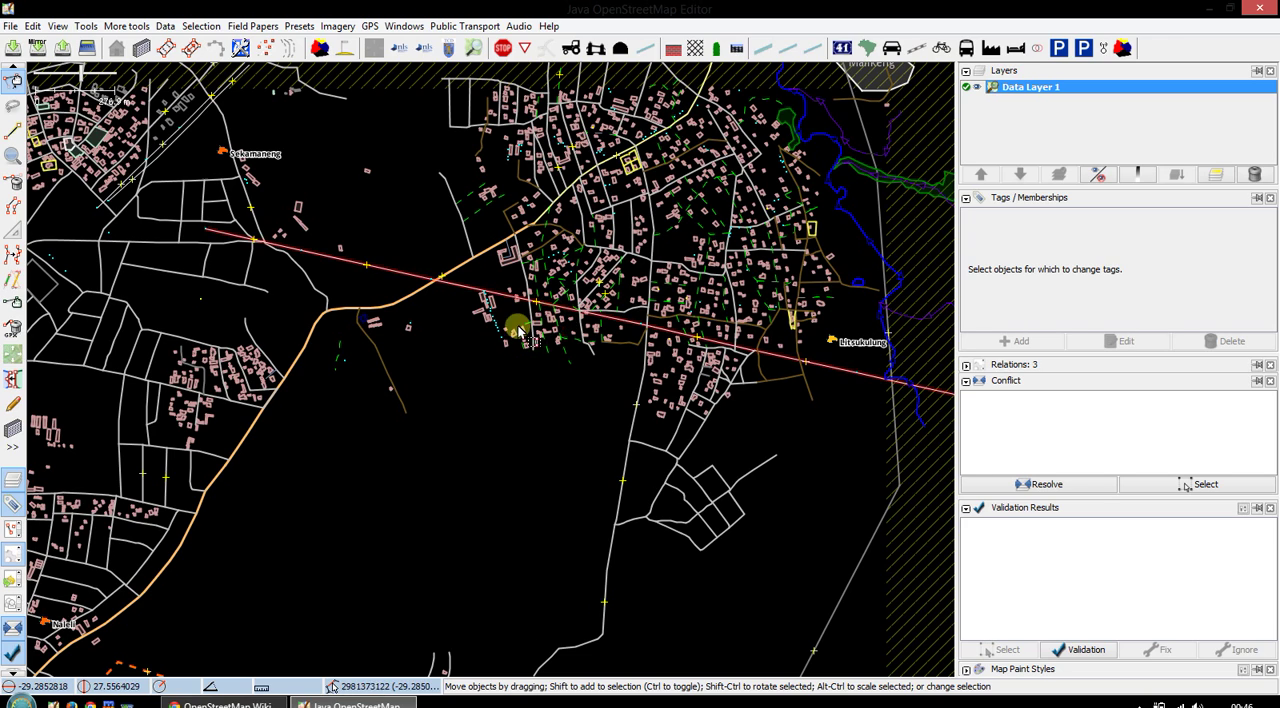
drag(469, 354, 487, 426)
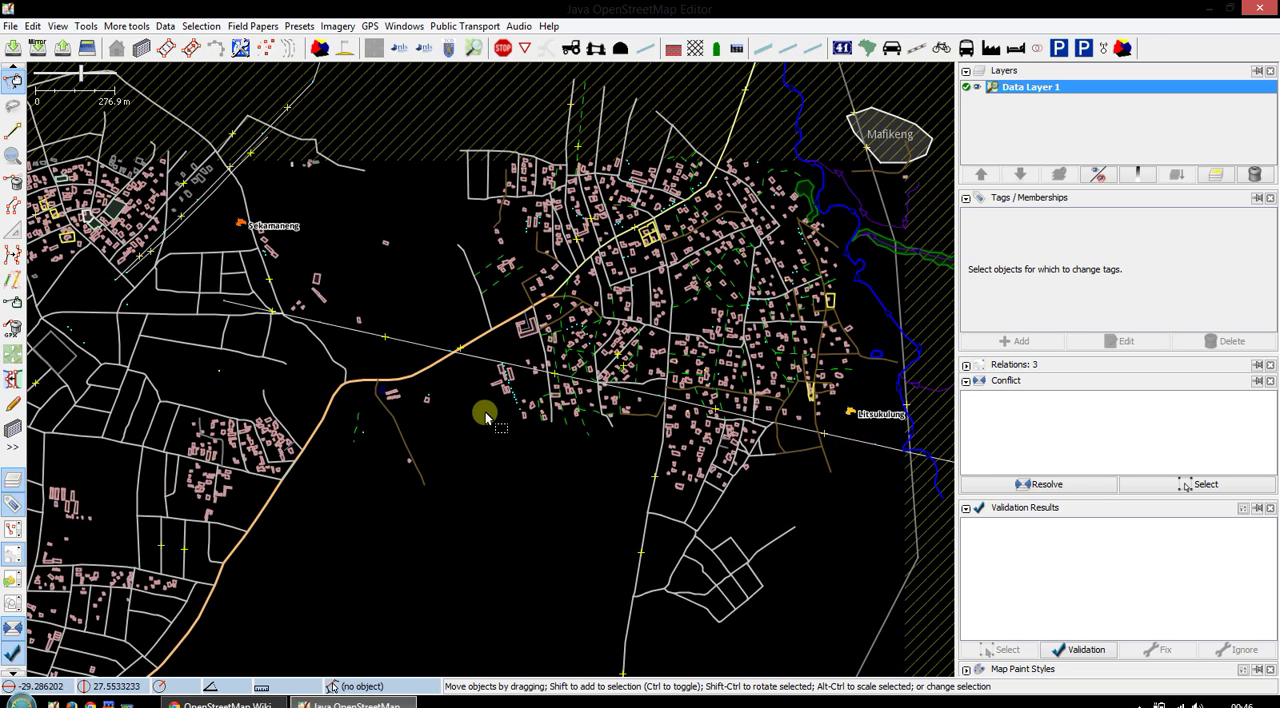